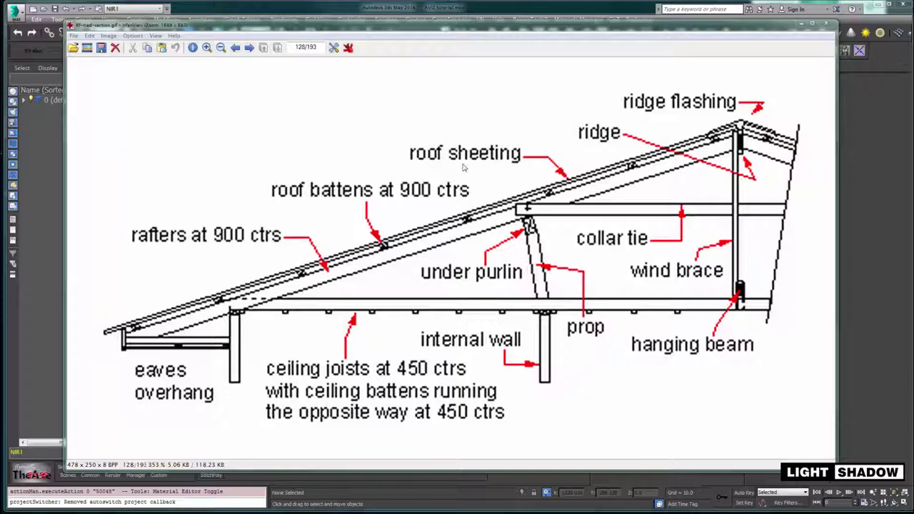
# Examine the roof section reference diagram against the roof plane and put it away to return to the 3ds Max scene
pyautogui.moveTo(392, 34); pyautogui.dragTo(358, 50)
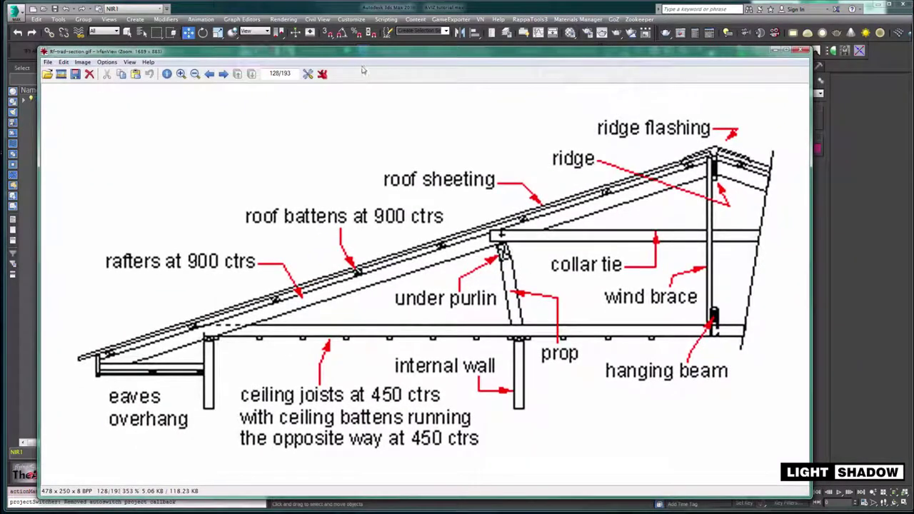
pyautogui.moveTo(363, 54); pyautogui.dragTo(361, 40)
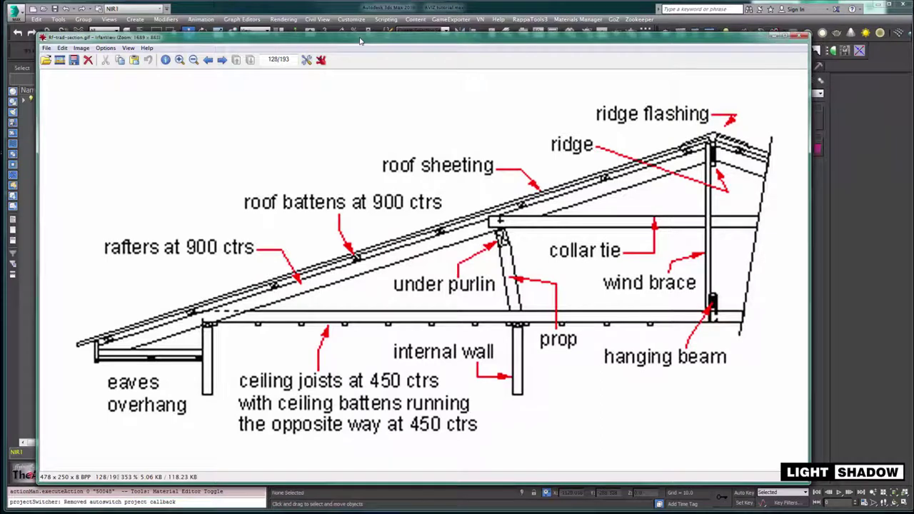
pyautogui.moveTo(361, 42)
pyautogui.mouseDown()
pyautogui.moveTo(376, 36)
pyautogui.moveTo(366, 35)
pyautogui.mouseUp()
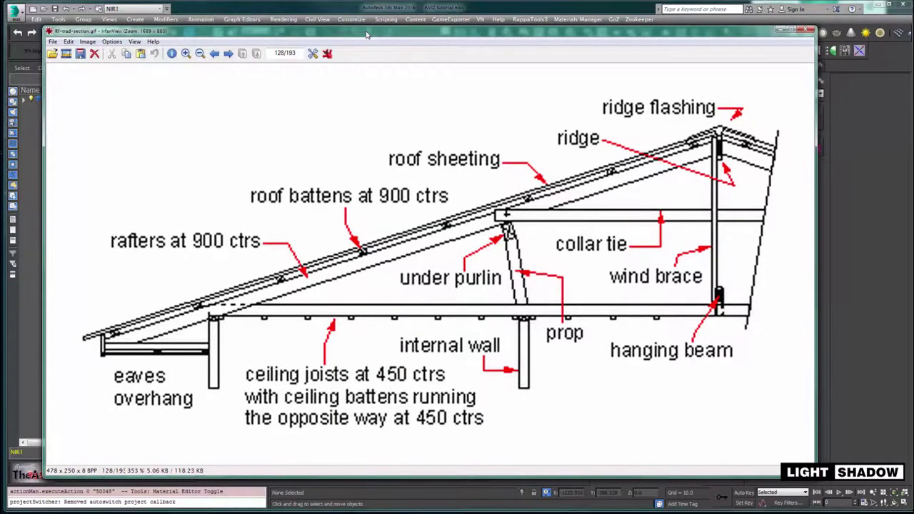
pyautogui.moveTo(366, 34); pyautogui.dragTo(380, 349)
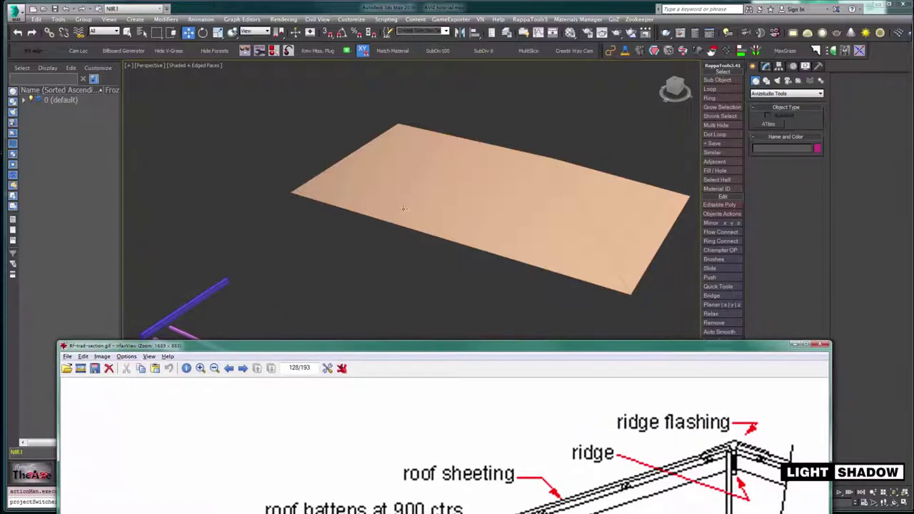
pyautogui.click(354, 251)
pyautogui.keyDown('alt'); pyautogui.moveTo(372, 238); pyautogui.dragTo(410, 255, button='middle'); pyautogui.keyUp('alt')
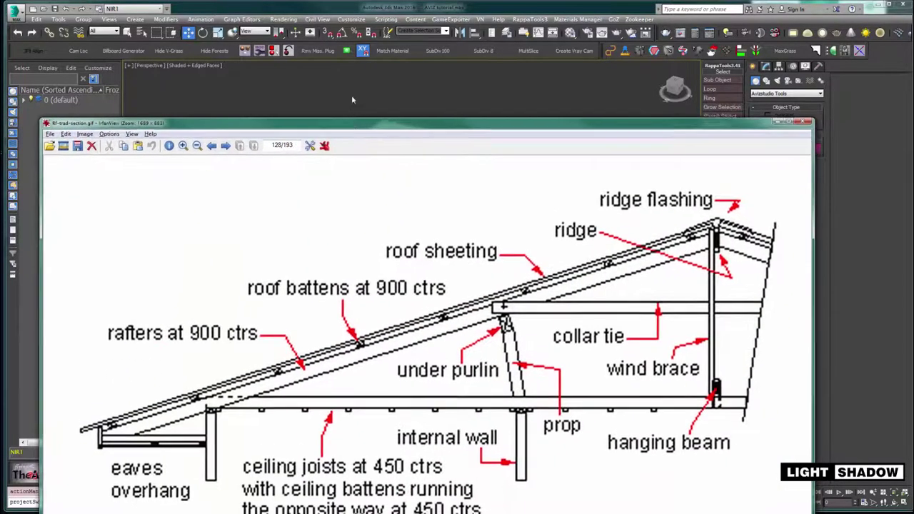
pyautogui.moveTo(351, 95); pyautogui.dragTo(360, 49)
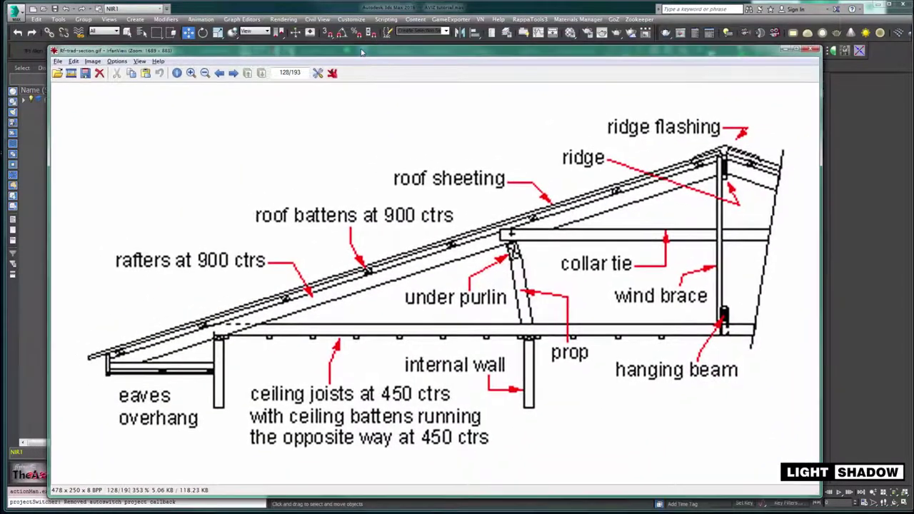
pyautogui.click(784, 50)
pyautogui.moveTo(395, 263); pyautogui.dragTo(423, 251, button='middle')
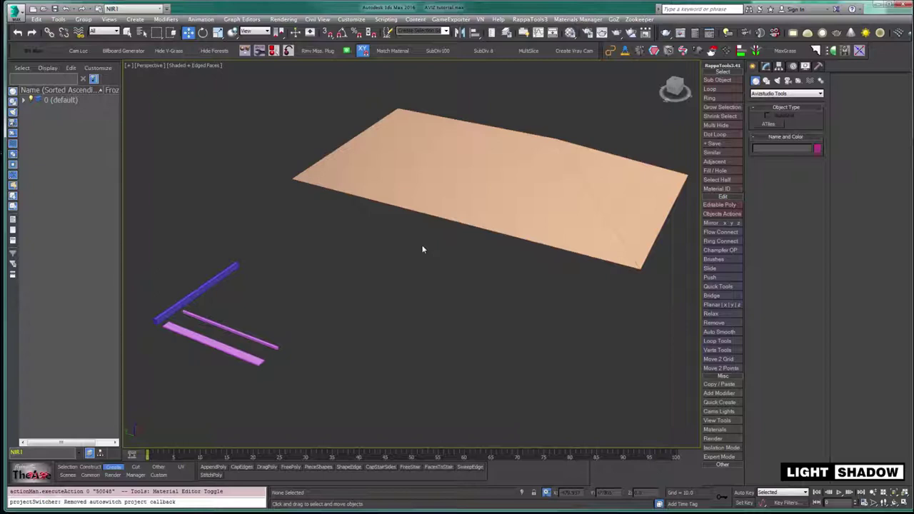
# Inspect the rafter, batten and support pieces beside the roof plane by selecting each one
pyautogui.click(227, 282)
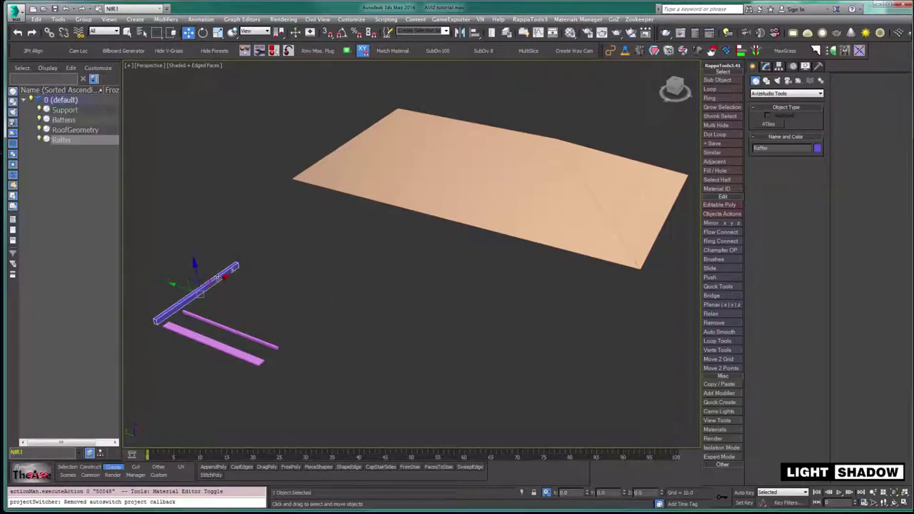
pyautogui.click(198, 317)
pyautogui.click(232, 346)
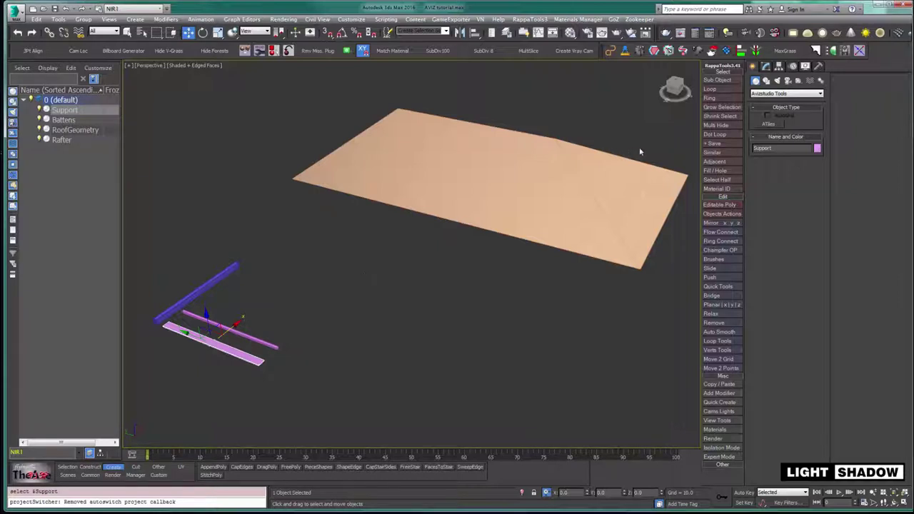
# Create an ATiles object about 316 by 250 units in front of the roof plane
pyautogui.click(768, 125)
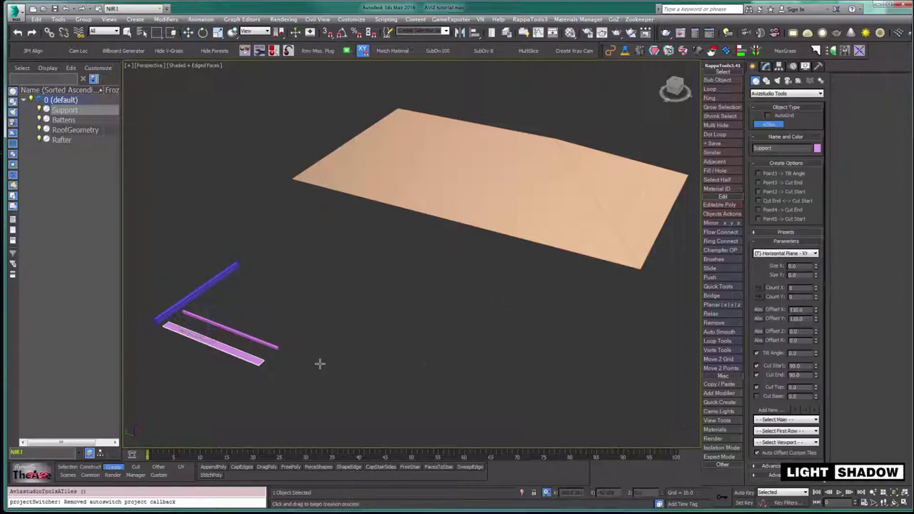
pyautogui.moveTo(318, 362); pyautogui.dragTo(438, 407)
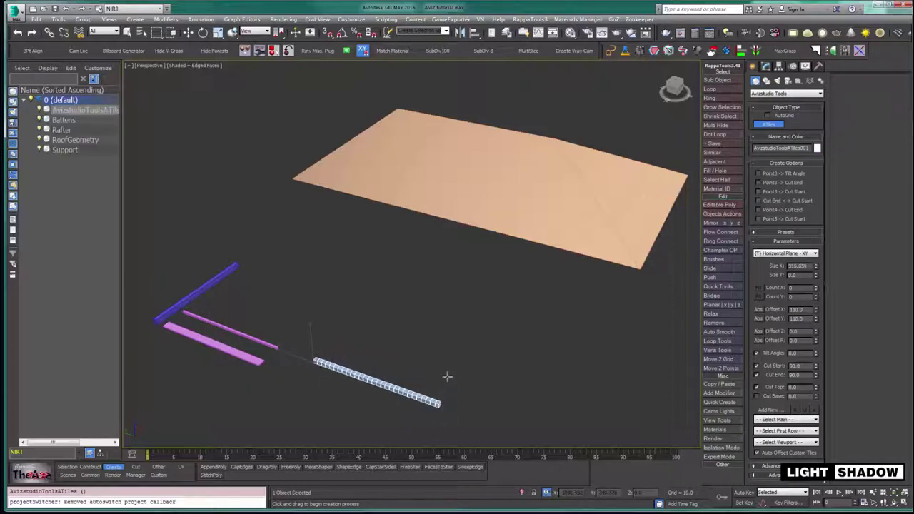
pyautogui.click(468, 336)
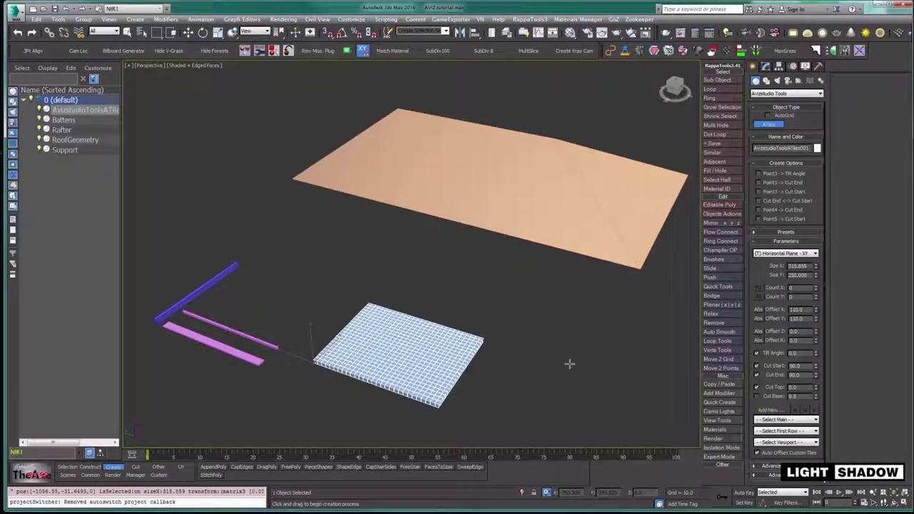
# Set the ATiles object's absolute Z rotation to -90 degrees and return to the Move tool
pyautogui.press('e')
pyautogui.click(546, 492)
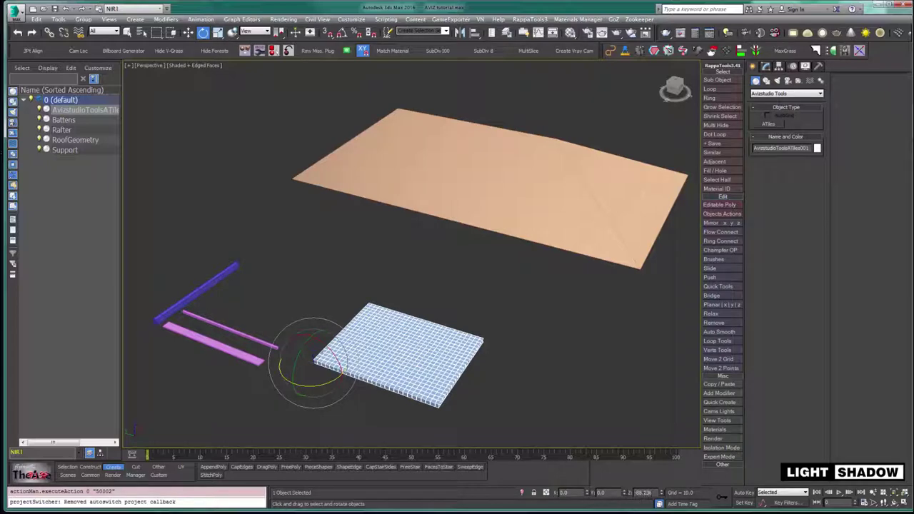
pyautogui.doubleClick(645, 493)
pyautogui.write('0')
pyautogui.write('-90')
pyautogui.press('Return')
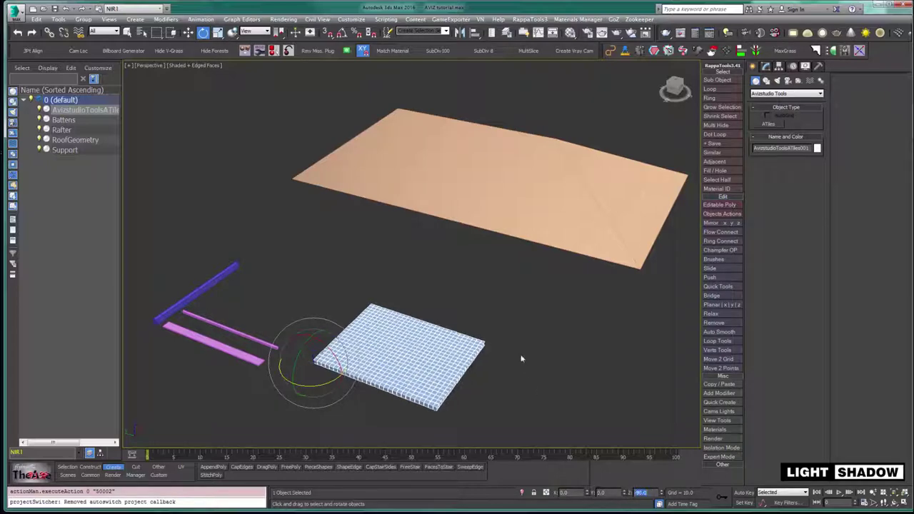
pyautogui.moveTo(506, 355); pyautogui.dragTo(450, 282, button='middle')
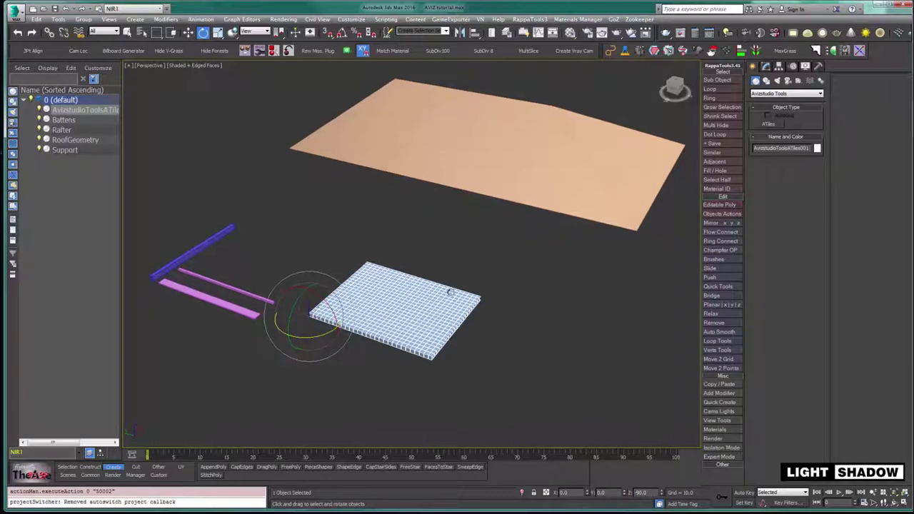
pyautogui.rightClick(439, 295)
pyautogui.click(451, 308)
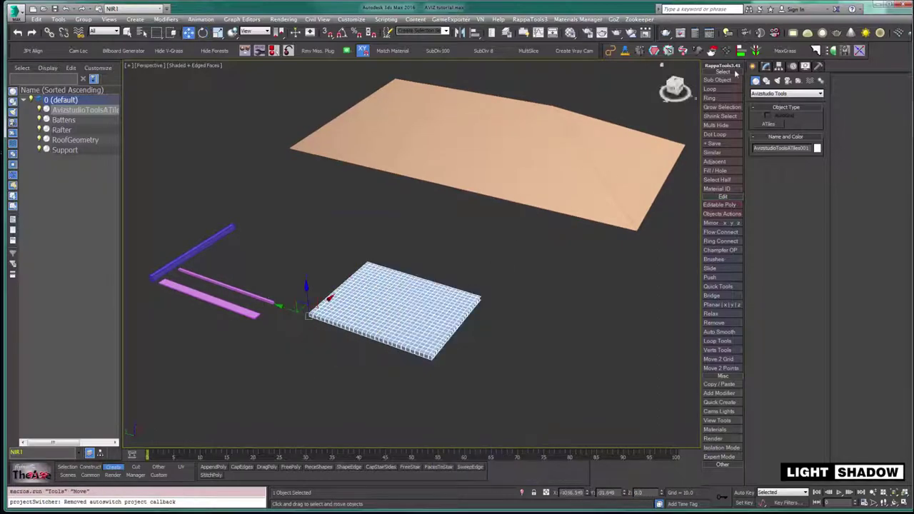
# Set the ATiles object's main tile to RoofTiles-1
pyautogui.click(765, 65)
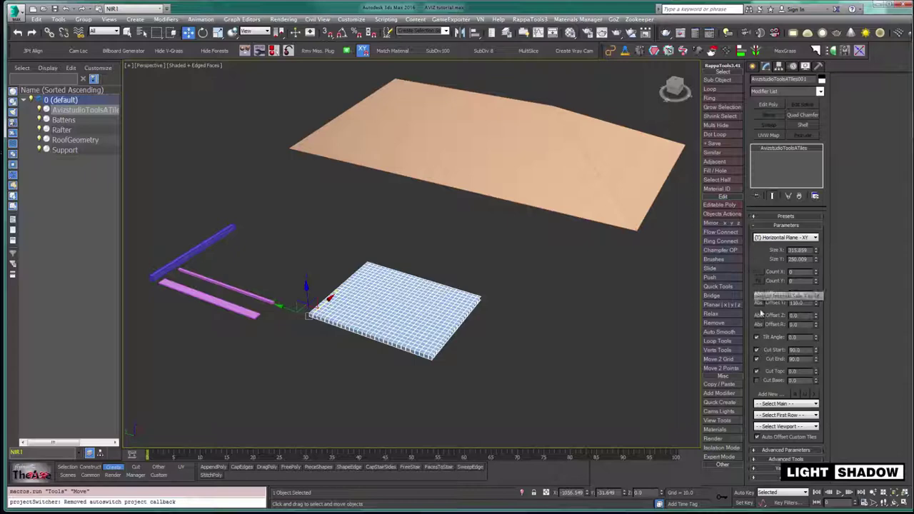
pyautogui.click(778, 404)
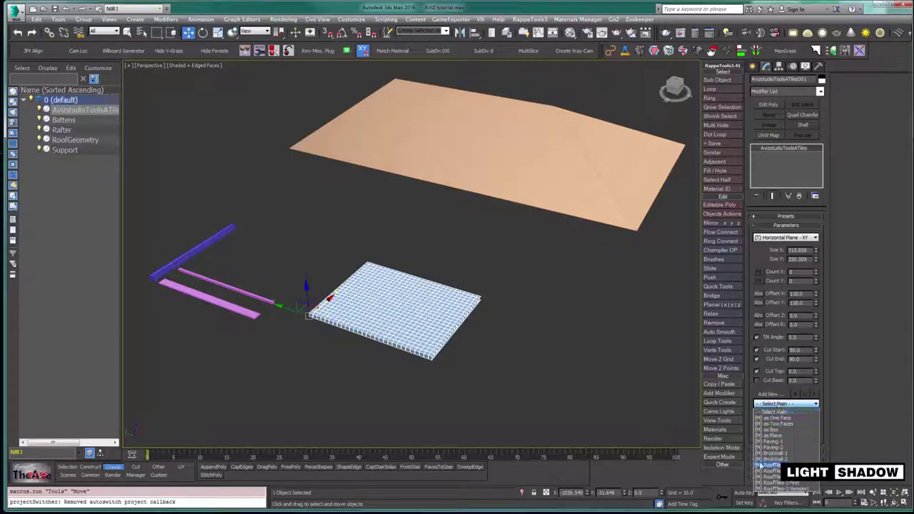
pyautogui.click(772, 471)
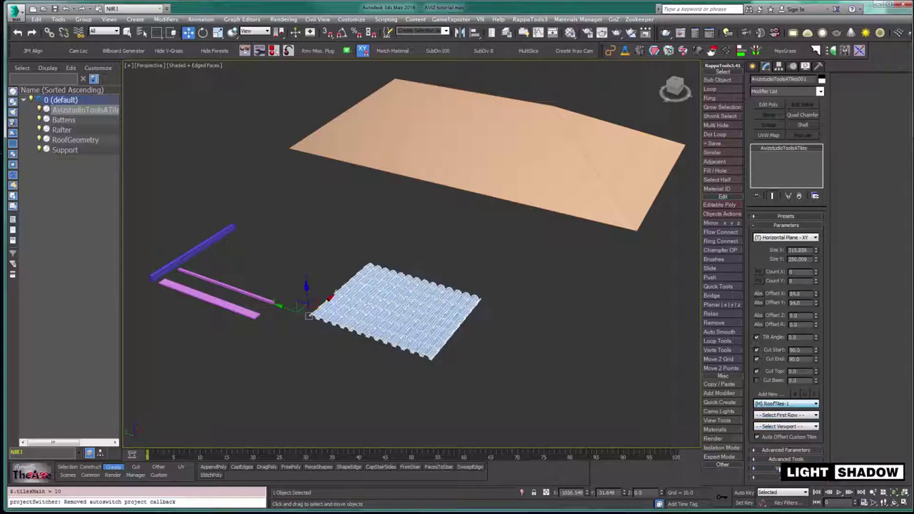
pyautogui.moveTo(416, 329); pyautogui.dragTo(404, 306, button='middle')
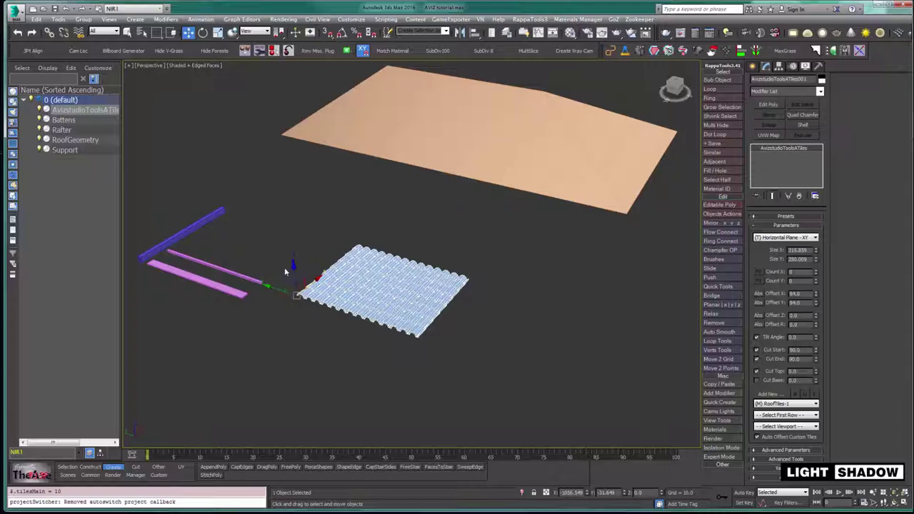
pyautogui.scroll(4, 319, 277)
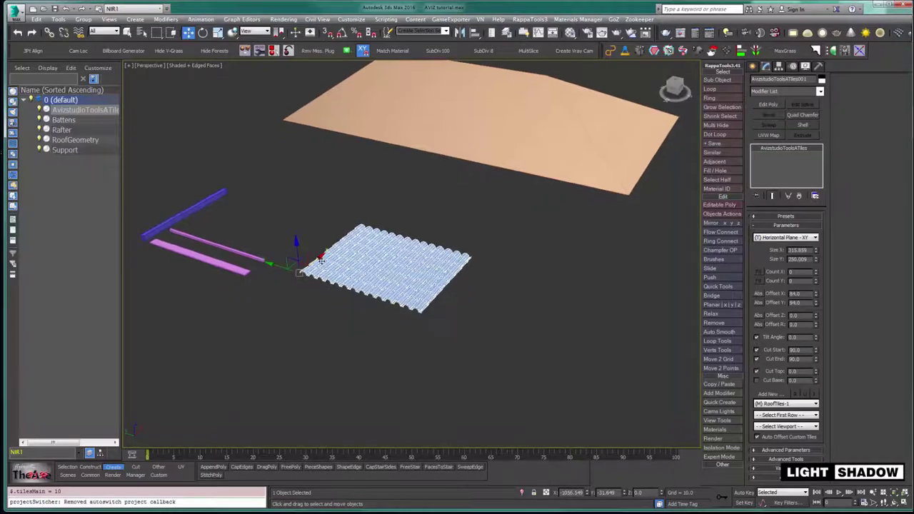
pyautogui.moveTo(321, 261); pyautogui.dragTo(369, 279, button='middle')
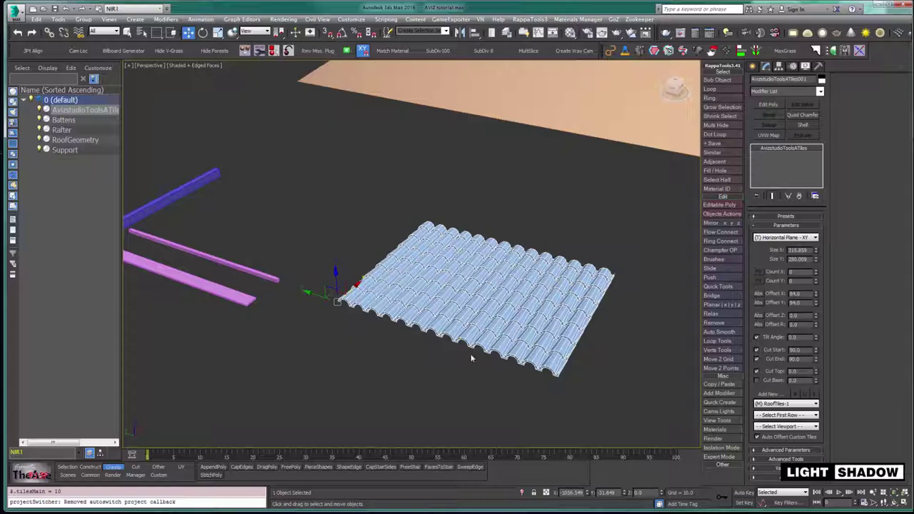
# Check the batten and rafter pieces, and rename the tiles object as AvizstudioTiles
pyautogui.click(247, 269)
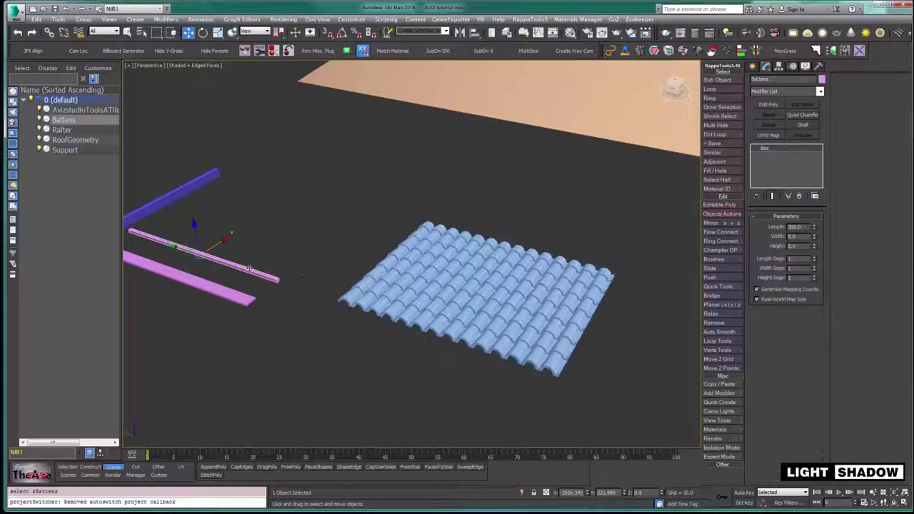
pyautogui.click(160, 201)
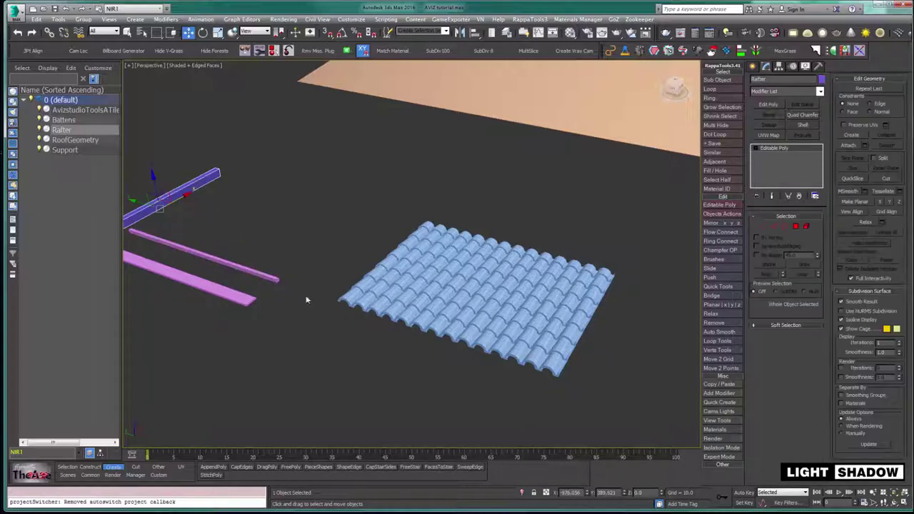
pyautogui.click(354, 286)
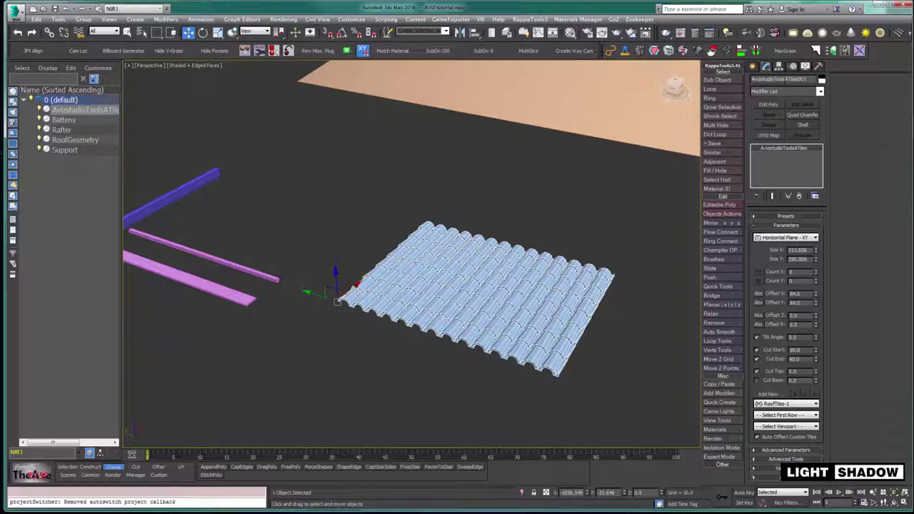
pyautogui.moveTo(774, 79); pyautogui.dragTo(821, 80)
pyautogui.write('T')
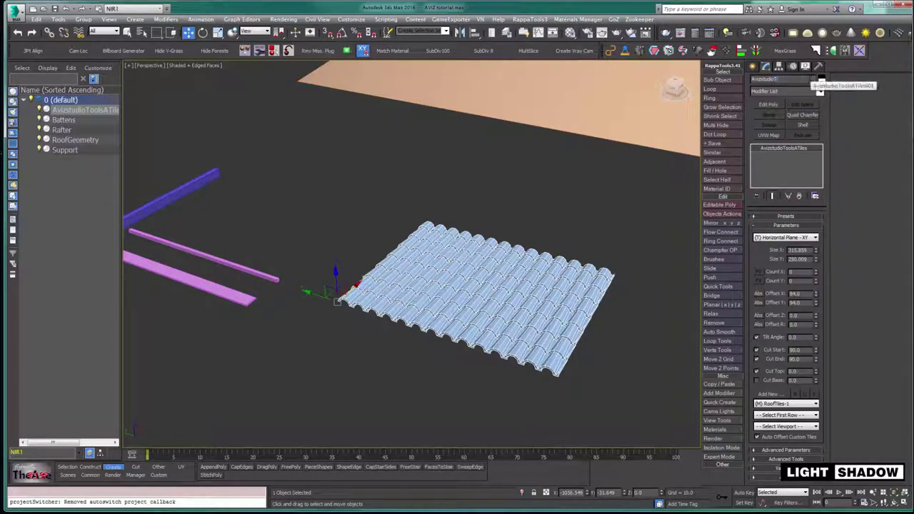
pyautogui.write('iles')
pyautogui.press('Return')
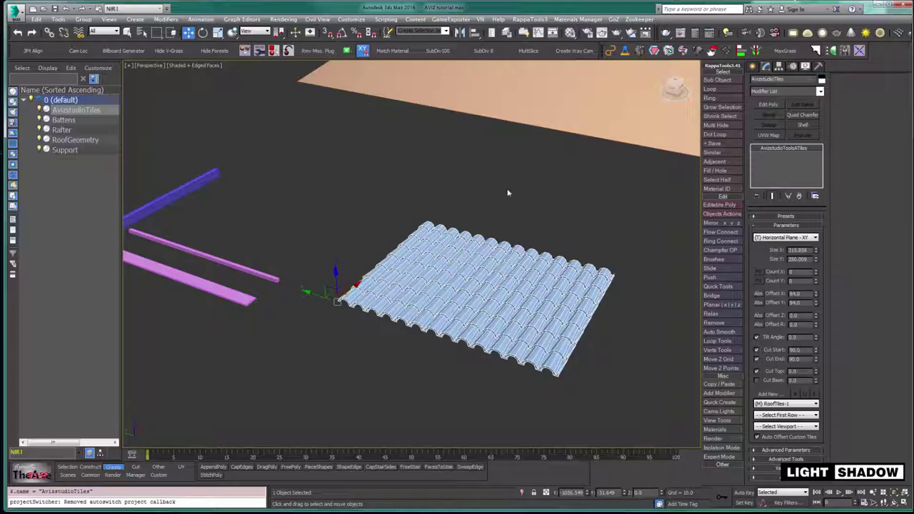
# Clone AvizstudioTiles as an independent copy named AvizstudioBatten
pyautogui.rightClick(451, 258)
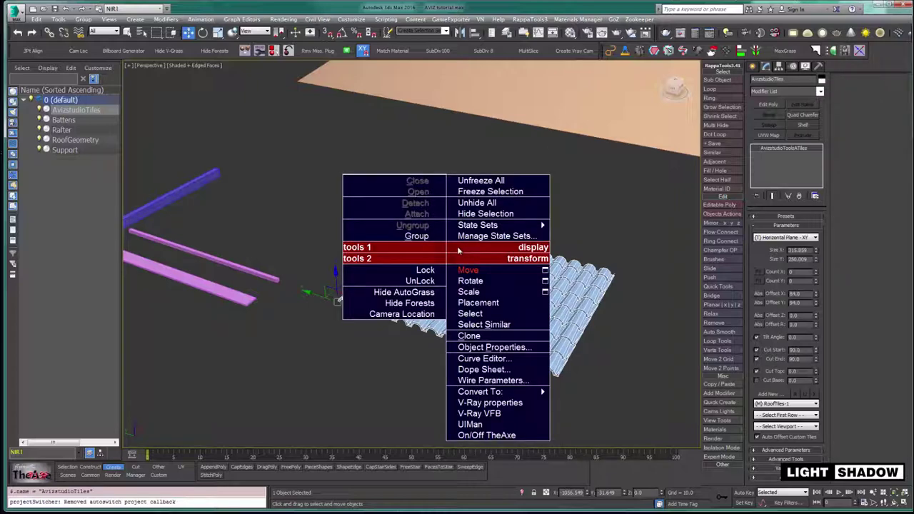
pyautogui.click(469, 336)
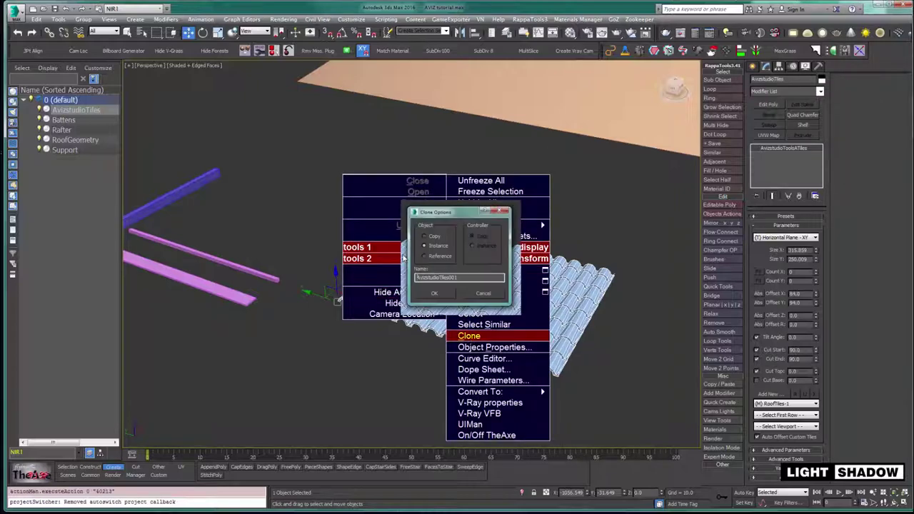
pyautogui.click(425, 237)
pyautogui.moveTo(439, 277); pyautogui.dragTo(476, 278)
pyautogui.write('R')
pyautogui.write('atten')
pyautogui.click(432, 293)
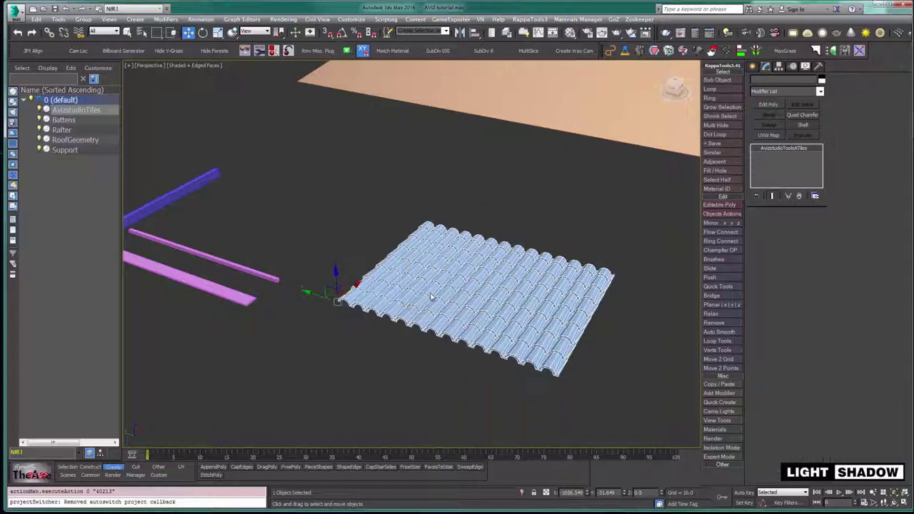
# Clone the AvizstudioBatten object as a copy named AvizstudioRafters
pyautogui.rightClick(431, 297)
pyautogui.click(439, 373)
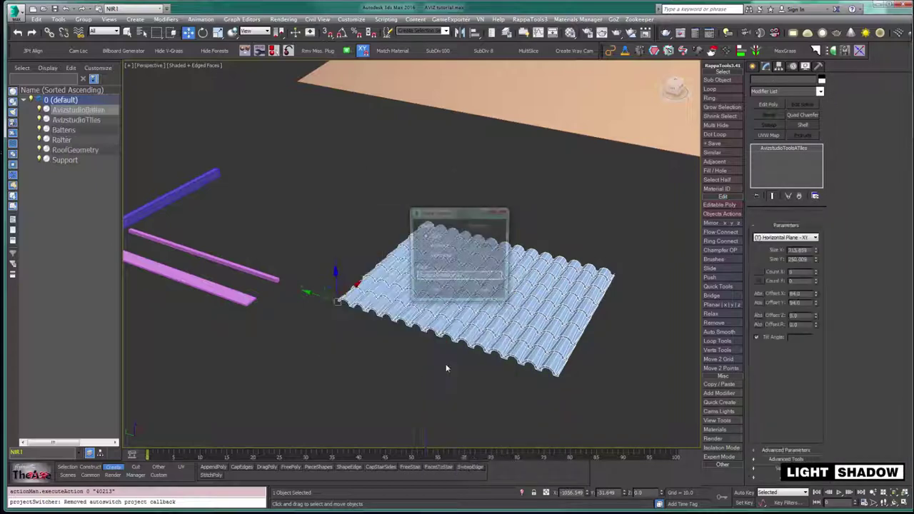
pyautogui.moveTo(438, 277); pyautogui.dragTo(463, 277)
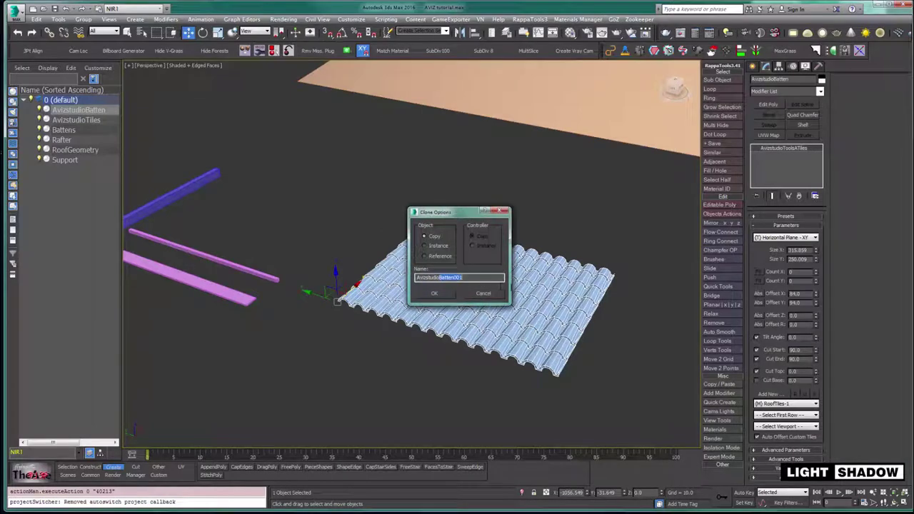
pyautogui.write('B')
pyautogui.press('Return')
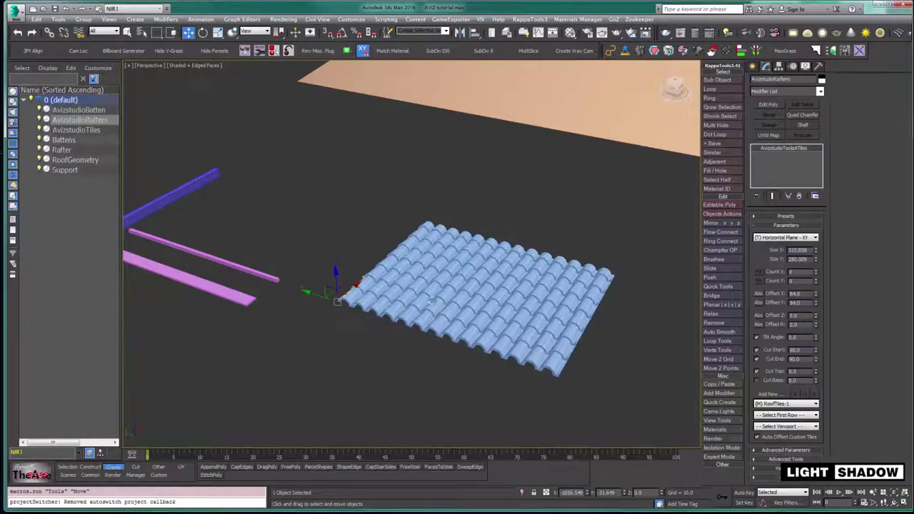
# Clone the AvizstudioRafters object as a copy named AvizstudioSupport
pyautogui.rightClick(432, 301)
pyautogui.click(449, 378)
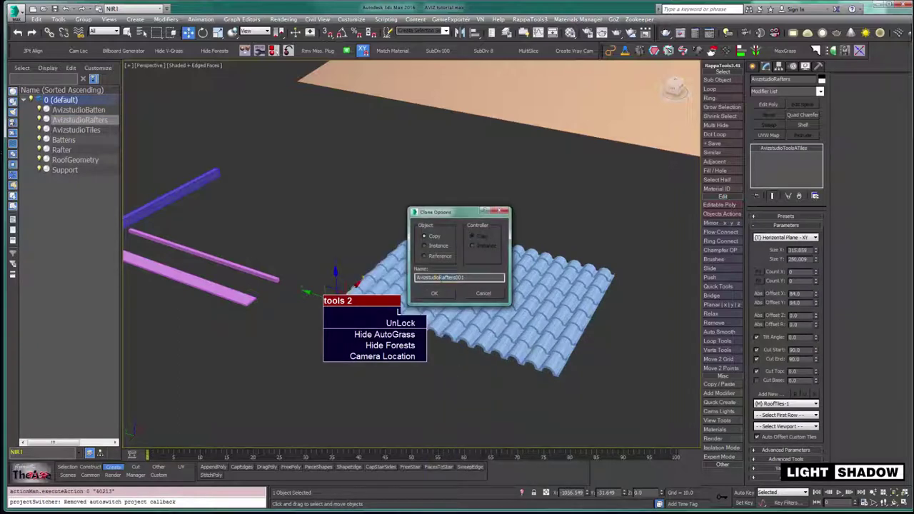
pyautogui.moveTo(439, 277); pyautogui.dragTo(491, 291)
pyautogui.write('R')
pyautogui.click(438, 296)
pyautogui.click(440, 300)
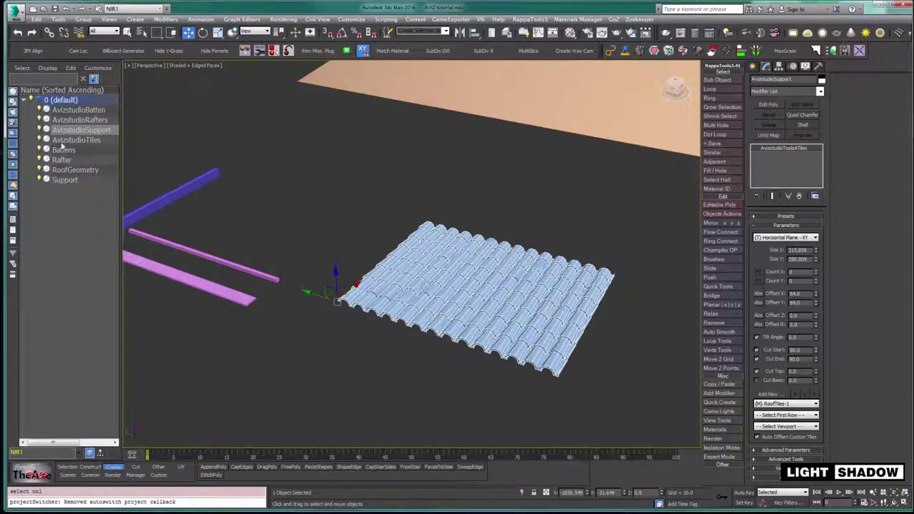
# Hide AvizstudioBatten, AvizstudioRafters and AvizstudioTiles, and keep the visible AvizstudioSupport object selected
pyautogui.click(40, 111)
pyautogui.click(40, 120)
pyautogui.click(40, 140)
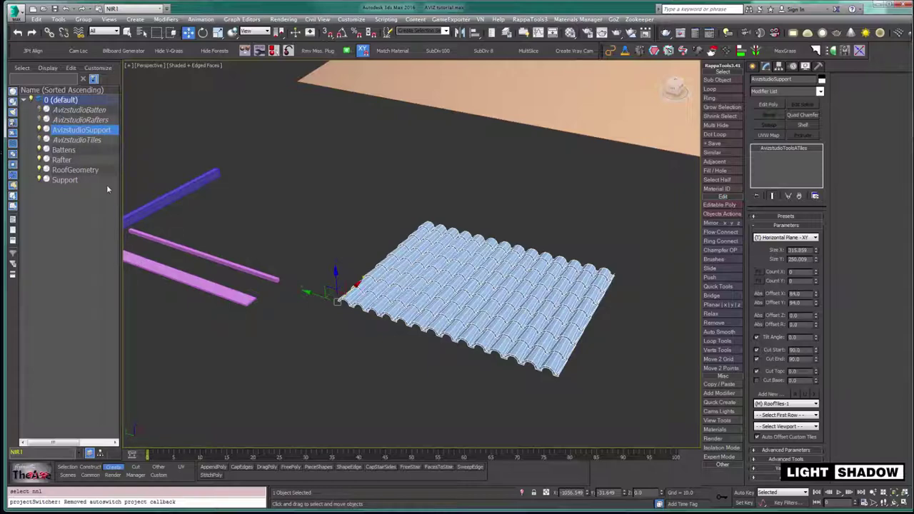
pyautogui.click(343, 257)
pyautogui.click(398, 286)
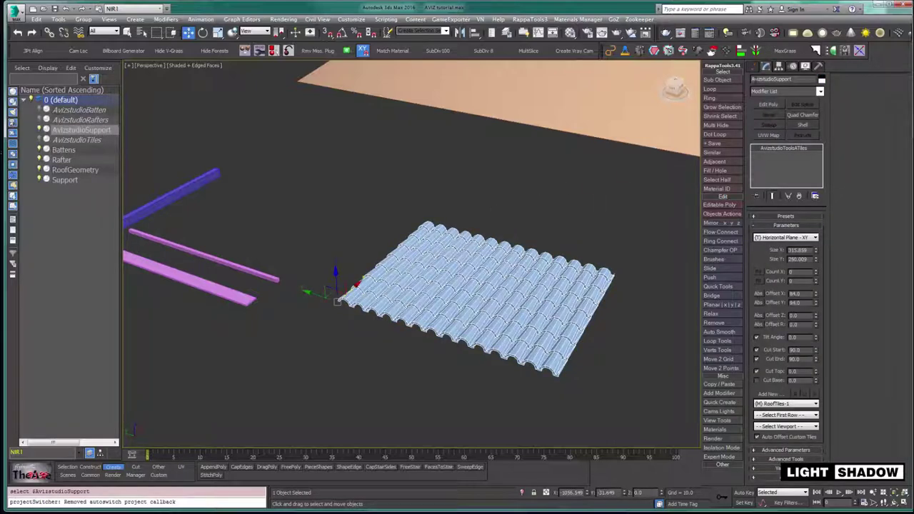
# Add the Support board as the custom tile of AvizstudioSupport
pyautogui.keyDown('alt'); pyautogui.moveTo(321, 238); pyautogui.dragTo(350, 251, button='middle'); pyautogui.keyUp('alt')
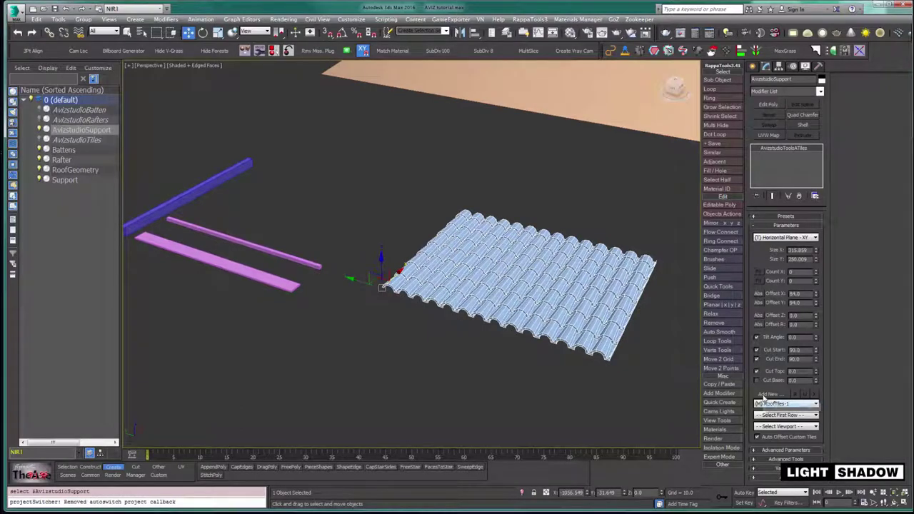
pyautogui.click(768, 394)
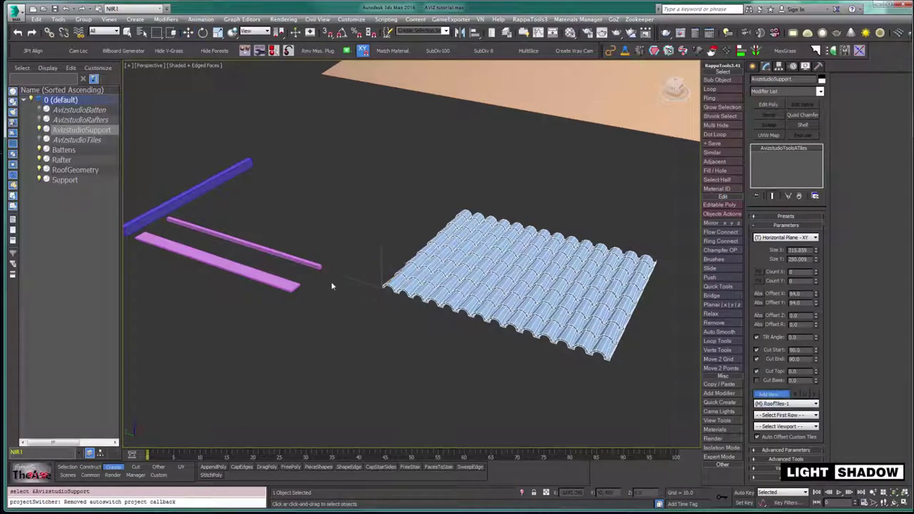
pyautogui.click(283, 280)
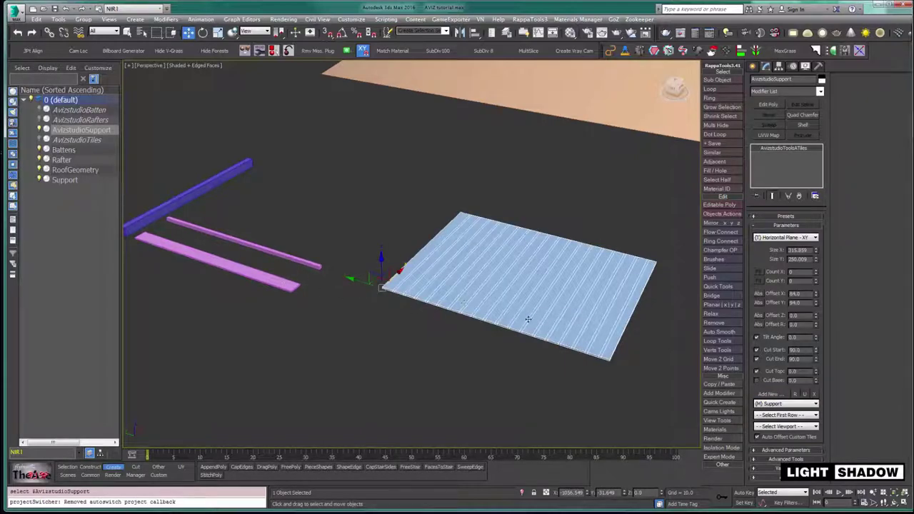
# Set both Offset X and Offset Y of AvizstudioSupport to 100
pyautogui.moveTo(550, 307)
pyautogui.mouseDown(button='middle')
pyautogui.moveTo(536, 303)
pyautogui.moveTo(566, 305)
pyautogui.mouseUp(button='middle')
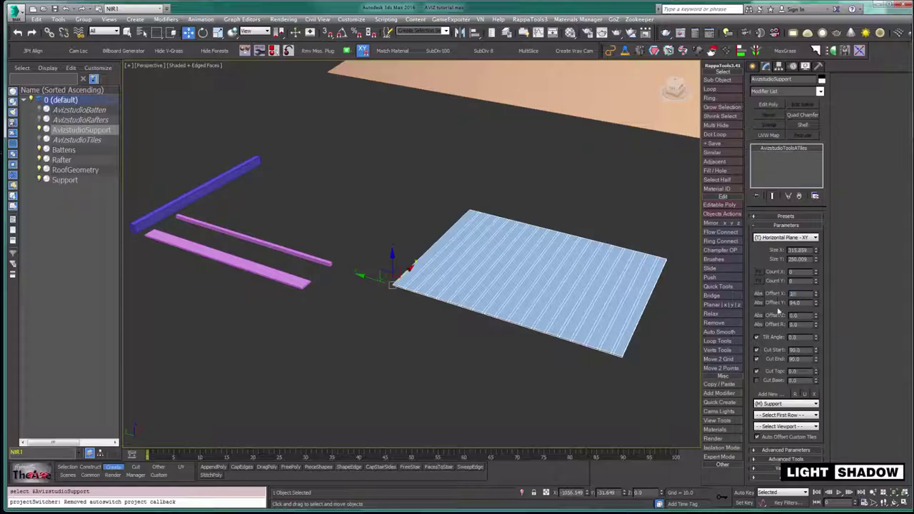
pyautogui.press('Return')
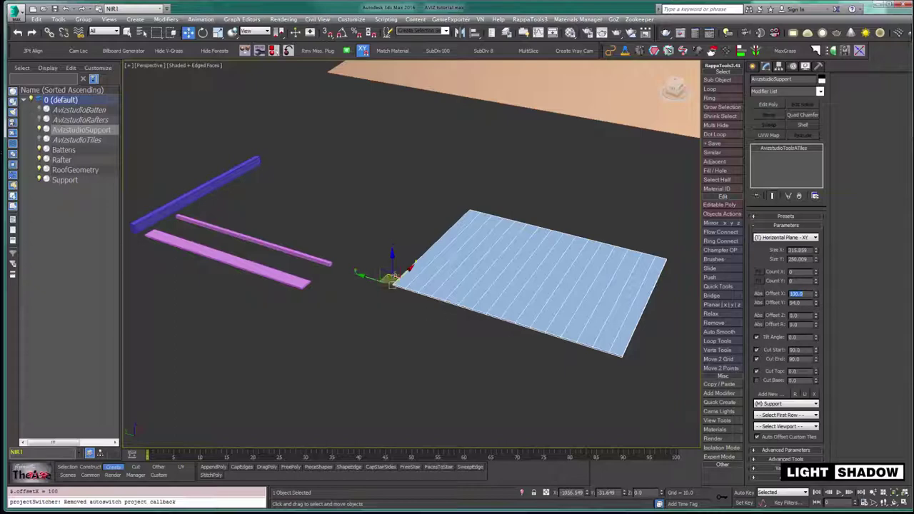
pyautogui.moveTo(801, 303); pyautogui.dragTo(747, 309)
pyautogui.write('100')
pyautogui.press('Return')
# Try Offset X values of 50, 80 and 110 on AvizstudioSupport, and return it to 100
pyautogui.doubleClick(798, 294)
pyautogui.write('50')
pyautogui.press('Return')
pyautogui.write('80')
pyautogui.press('Return')
pyautogui.write('110')
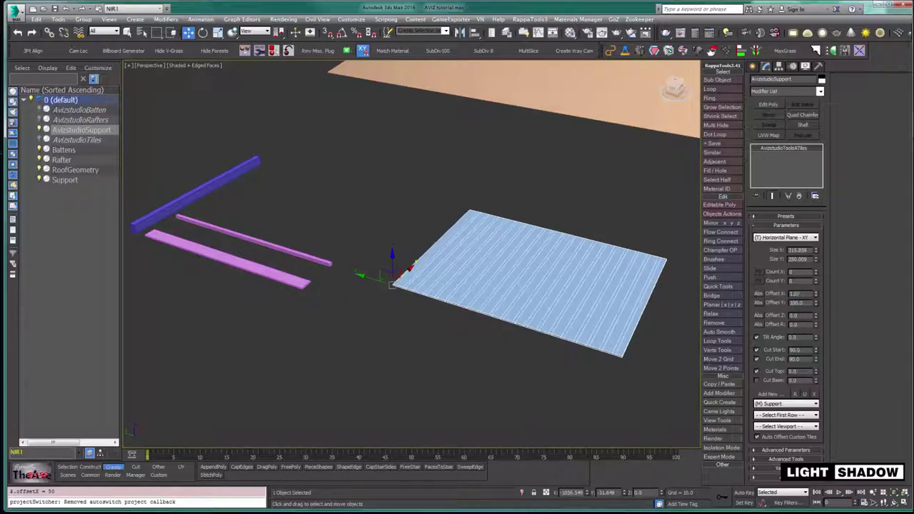
pyautogui.press('Return')
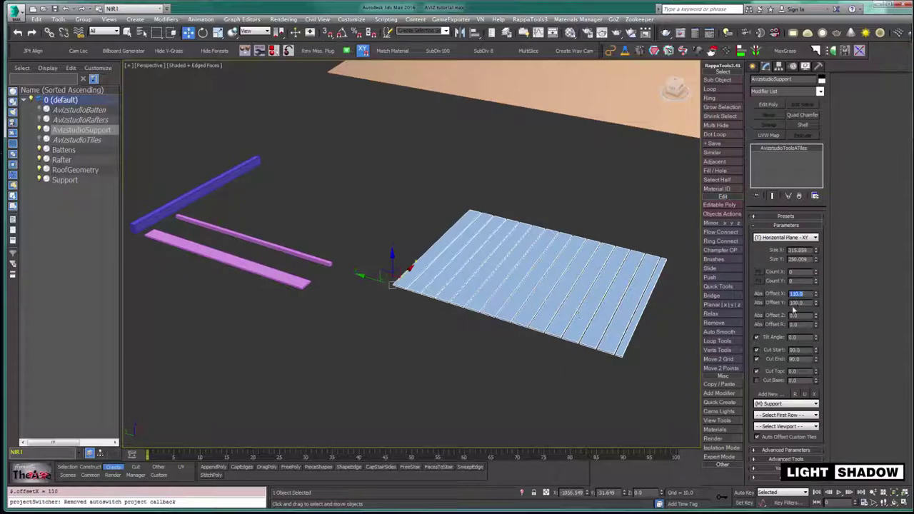
pyautogui.write('100')
pyautogui.press('Return')
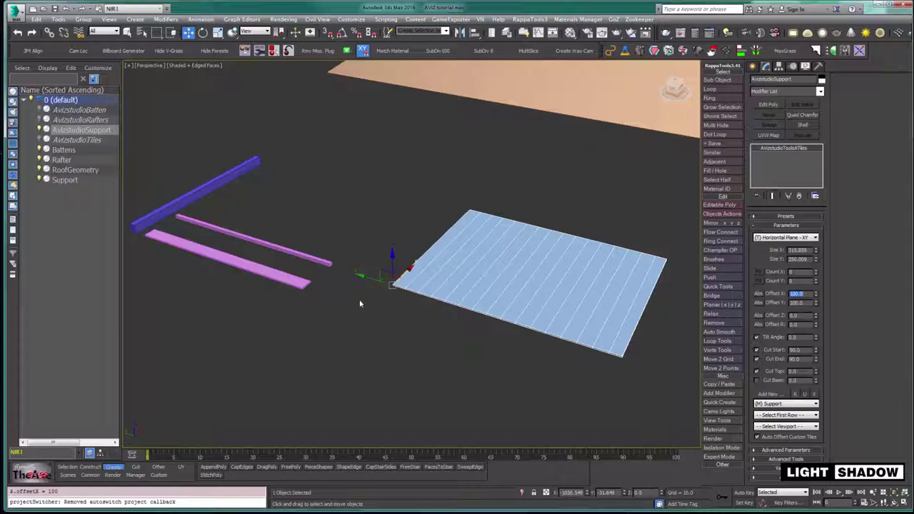
# Hide AvizstudioSupport, and unhide and select AvizstudioBatten
pyautogui.click(41, 131)
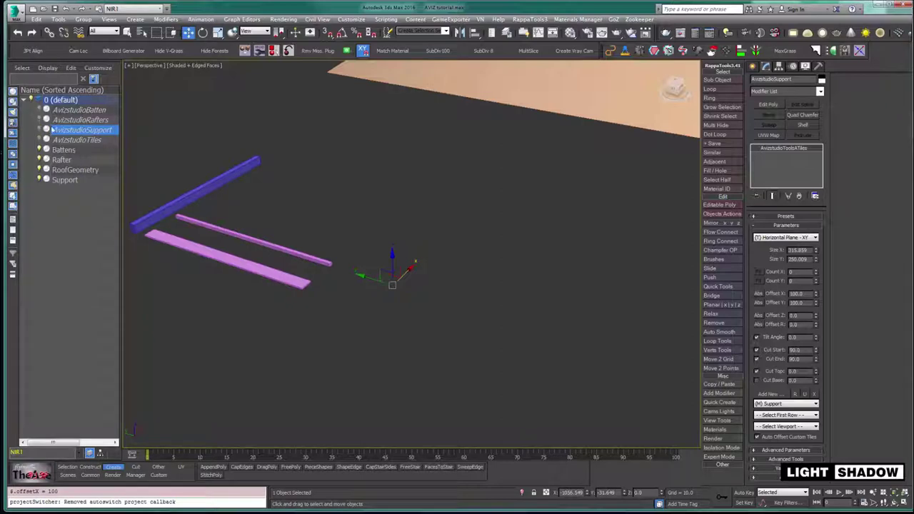
pyautogui.click(197, 195)
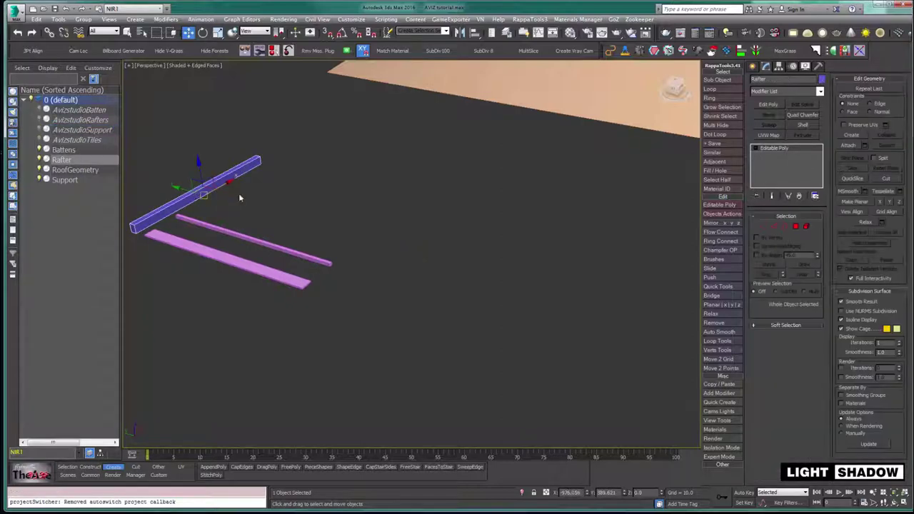
pyautogui.click(46, 110)
pyautogui.click(421, 255)
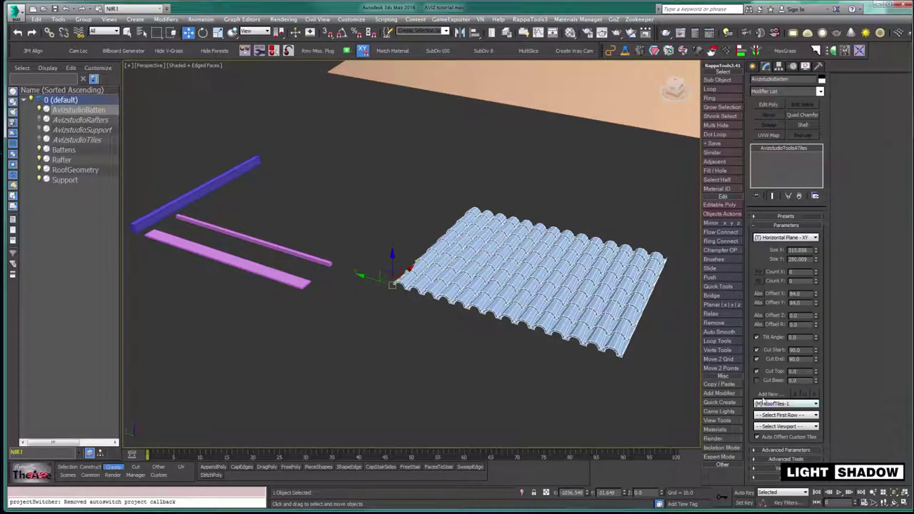
# Add the Battens piece as the custom tile of AvizstudioBatten and set its Rotate Z alignment to 90
pyautogui.click(765, 397)
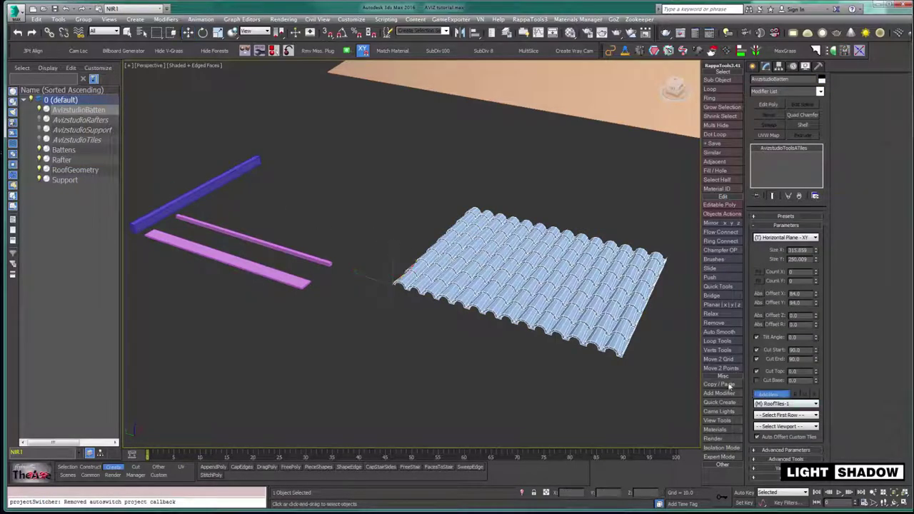
pyautogui.click(308, 257)
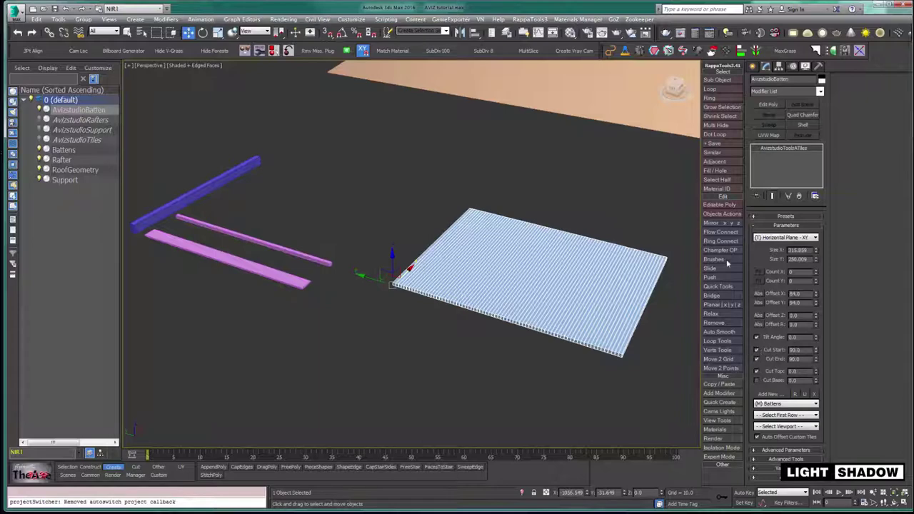
pyautogui.click(765, 450)
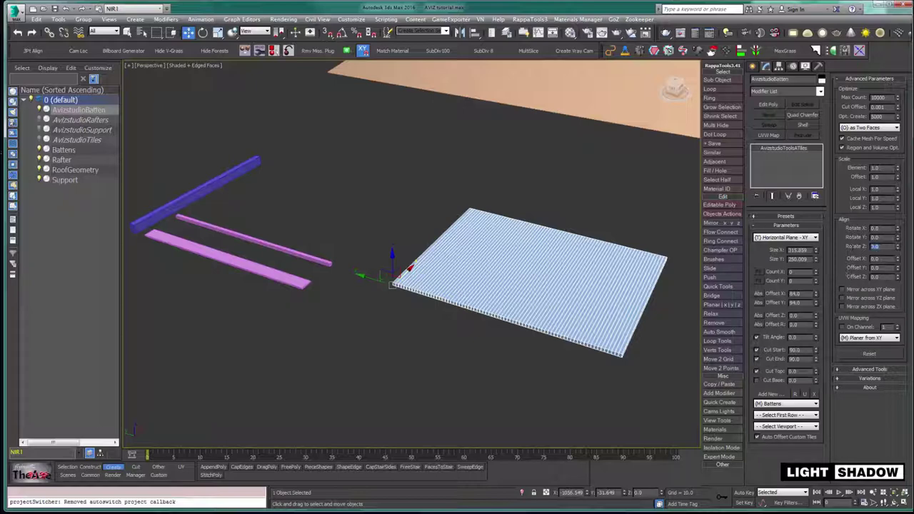
pyautogui.write('90')
pyautogui.press('Return')
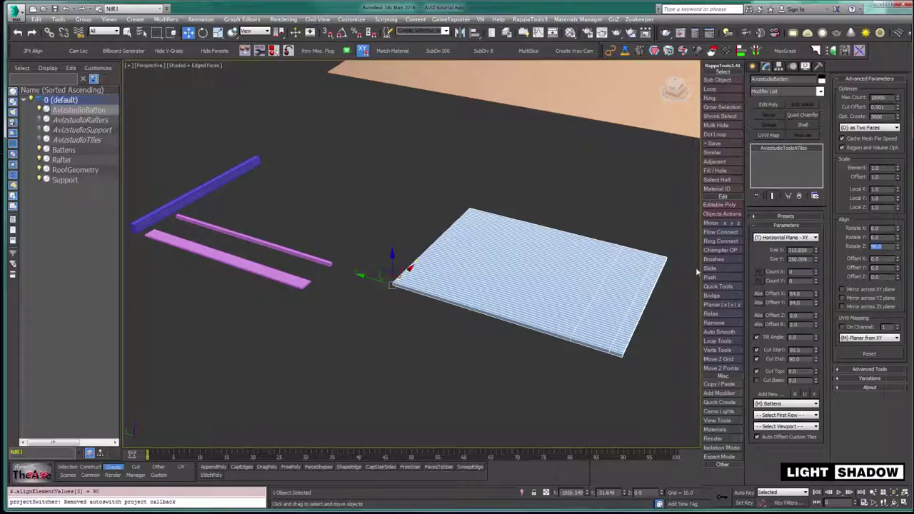
# Set both Offset X and Offset Y of AvizstudioBatten to 100
pyautogui.click(796, 294)
pyautogui.write('100')
pyautogui.press('Tab')
pyautogui.write('100')
pyautogui.press('Return')
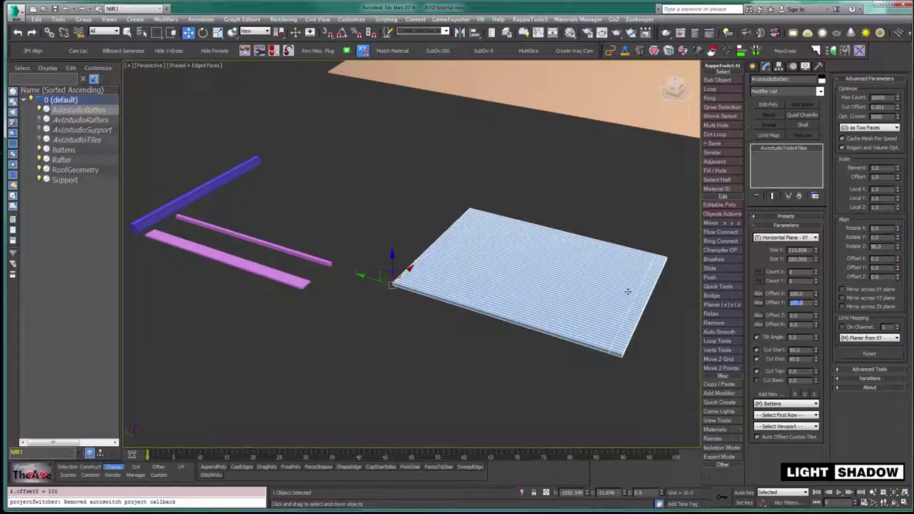
pyautogui.moveTo(482, 259)
pyautogui.mouseDown(button='middle')
pyautogui.moveTo(457, 247)
pyautogui.moveTo(464, 267)
pyautogui.mouseUp(button='middle')
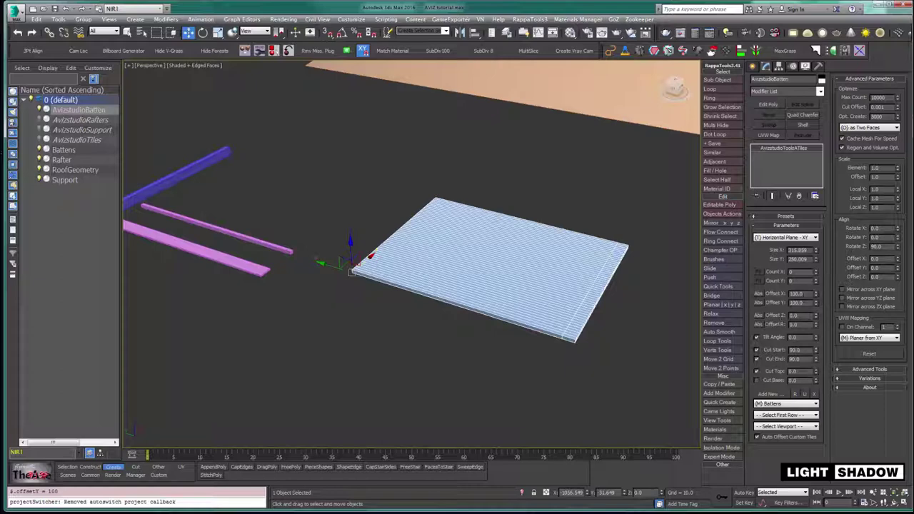
# Try an Offset X of 500 on AvizstudioBatten and return it to 100
pyautogui.write('500')
pyautogui.press('Return')
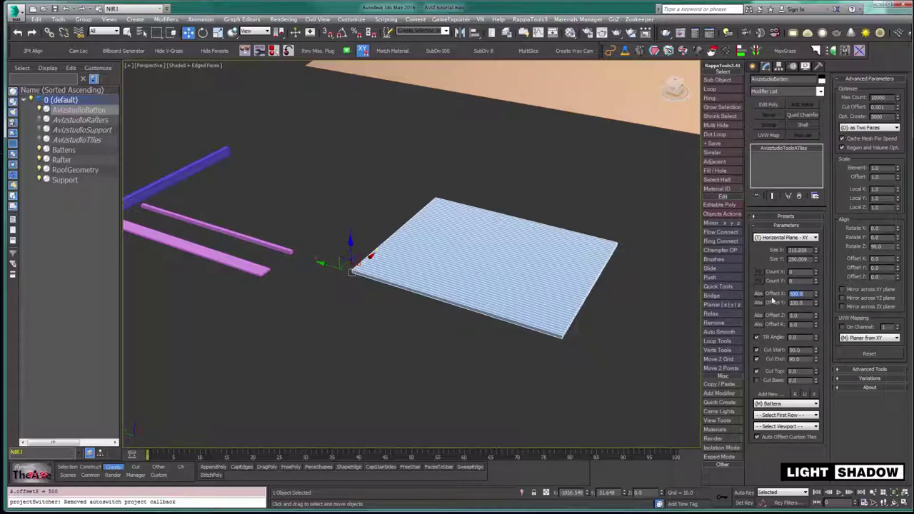
pyautogui.write('100')
pyautogui.press('Return')
# Space the battens apart by setting the Offset Y of AvizstudioBatten to 1000
pyautogui.moveTo(805, 304); pyautogui.dragTo(759, 308)
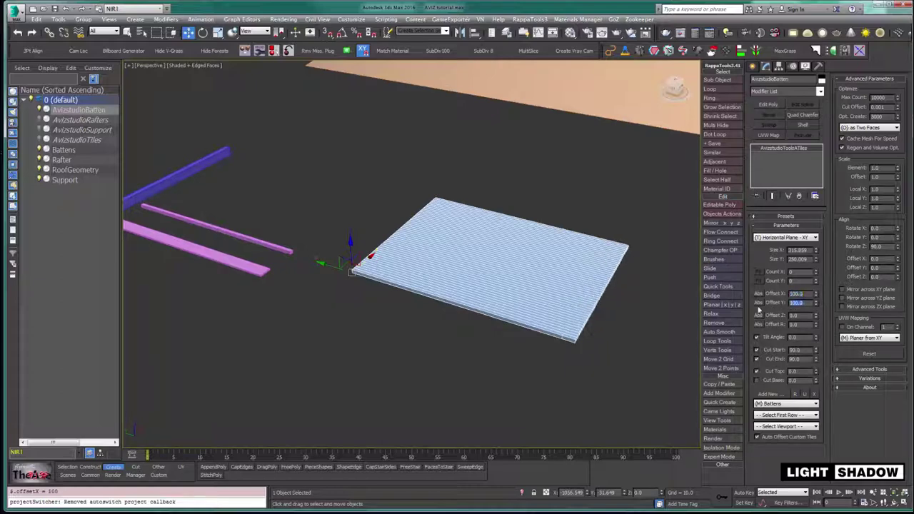
pyautogui.write('1000')
pyautogui.press('Return')
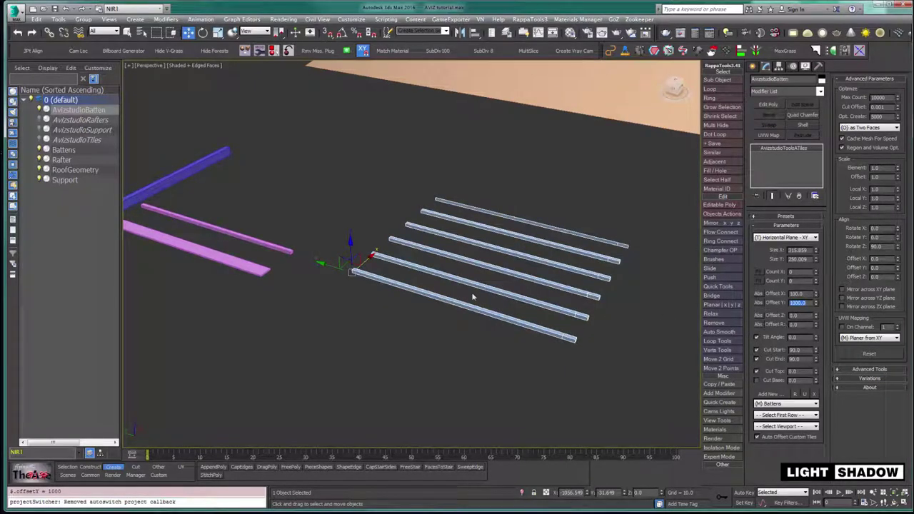
# Try an Offset Y of 500 on AvizstudioBatten and return it to 1000
pyautogui.write('500')
pyautogui.press('Return')
pyautogui.write('1000')
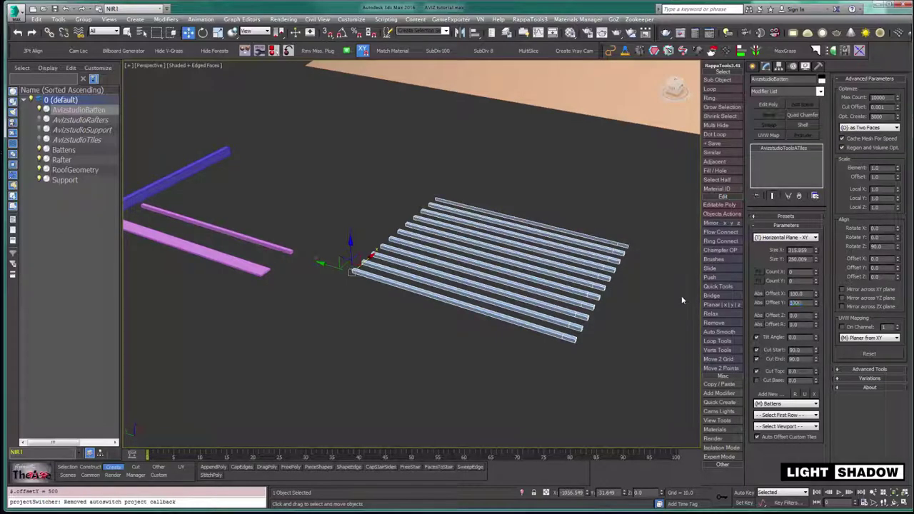
pyautogui.press('Return')
pyautogui.moveTo(454, 257); pyautogui.dragTo(486, 279, button='middle')
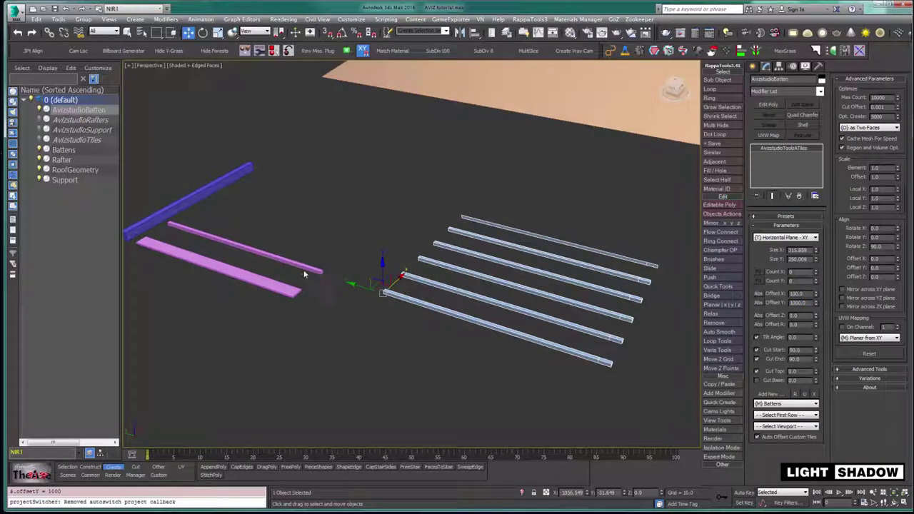
# Hide AvizstudioBatten, and unhide and select AvizstudioRafters
pyautogui.rightClick(227, 220)
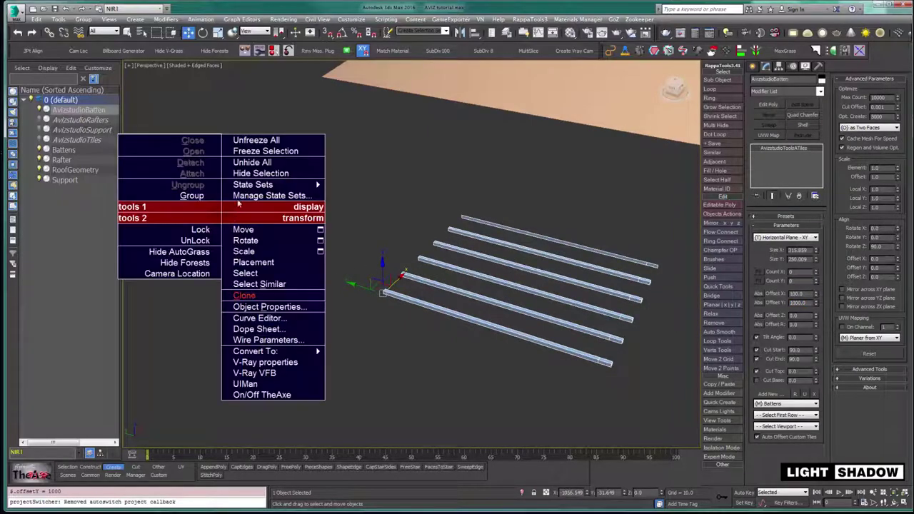
pyautogui.click(79, 193)
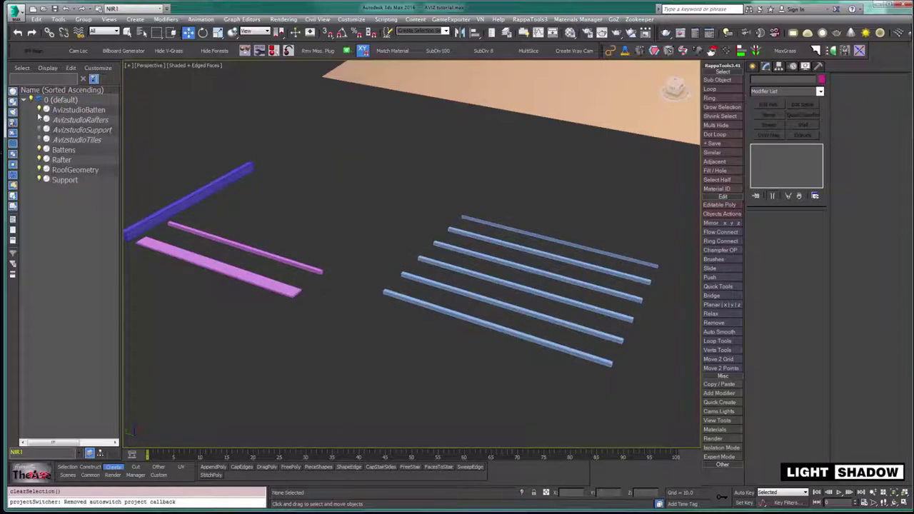
pyautogui.click(39, 110)
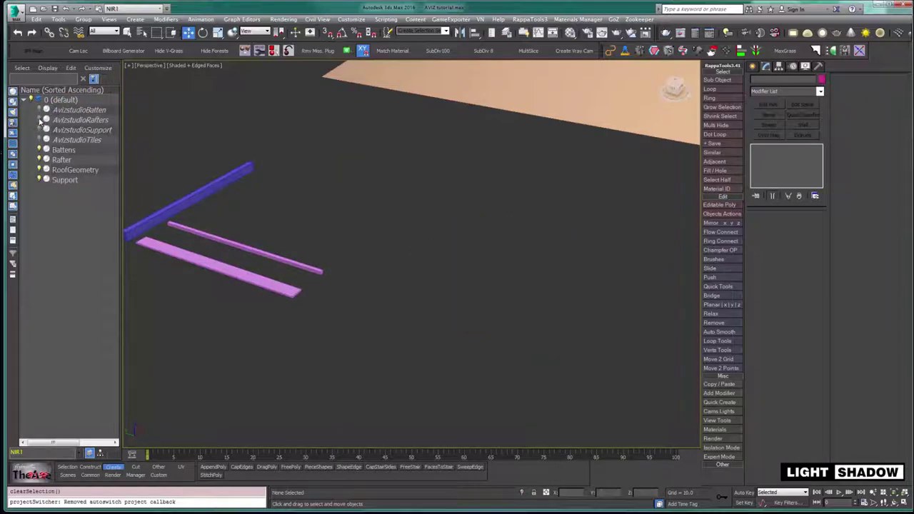
pyautogui.click(39, 120)
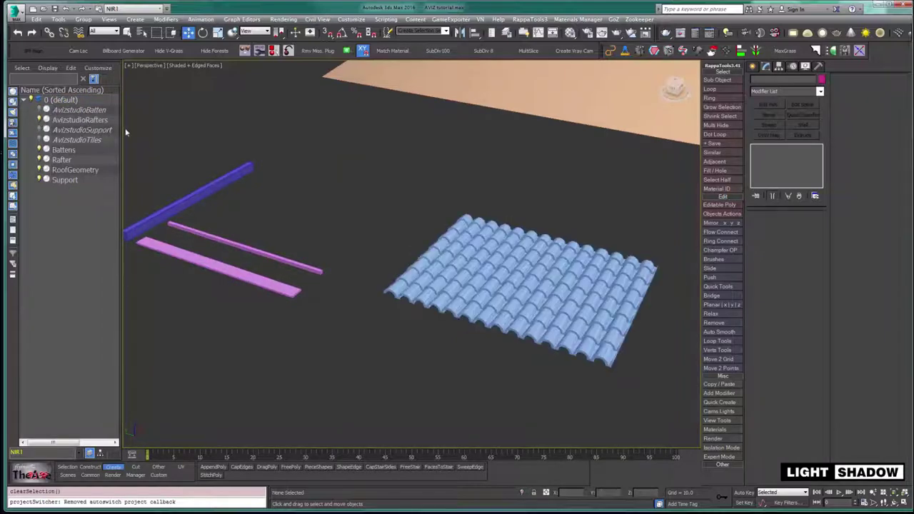
pyautogui.click(440, 261)
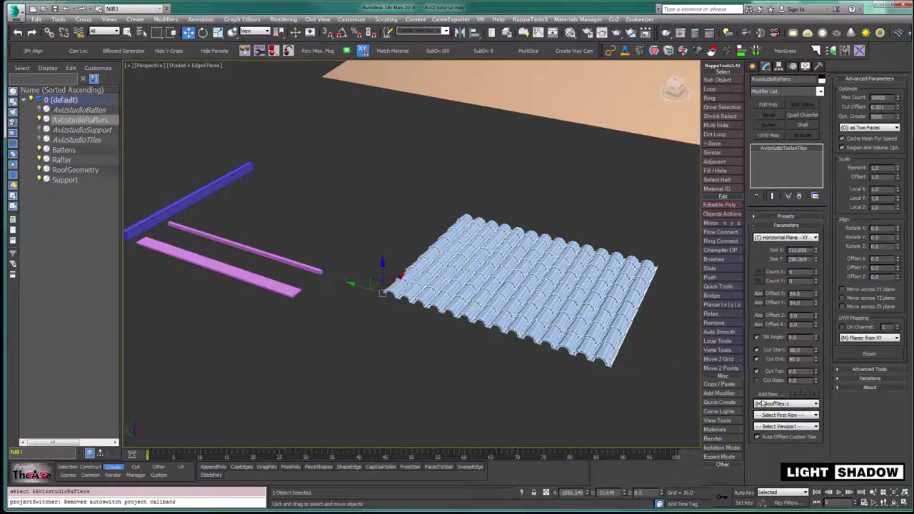
# Add the Rafter beam as the custom tile of AvizstudioRafters and set its Rotate Z alignment to 90
pyautogui.click(765, 395)
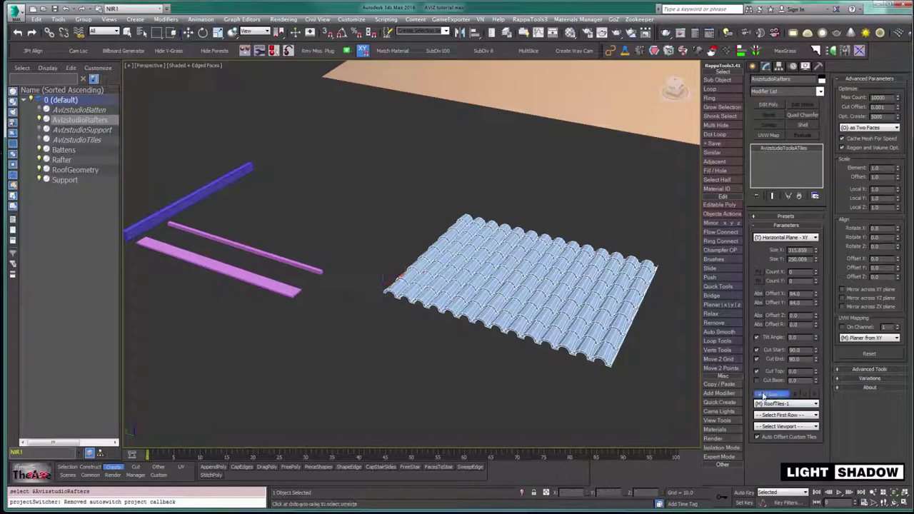
pyautogui.click(218, 181)
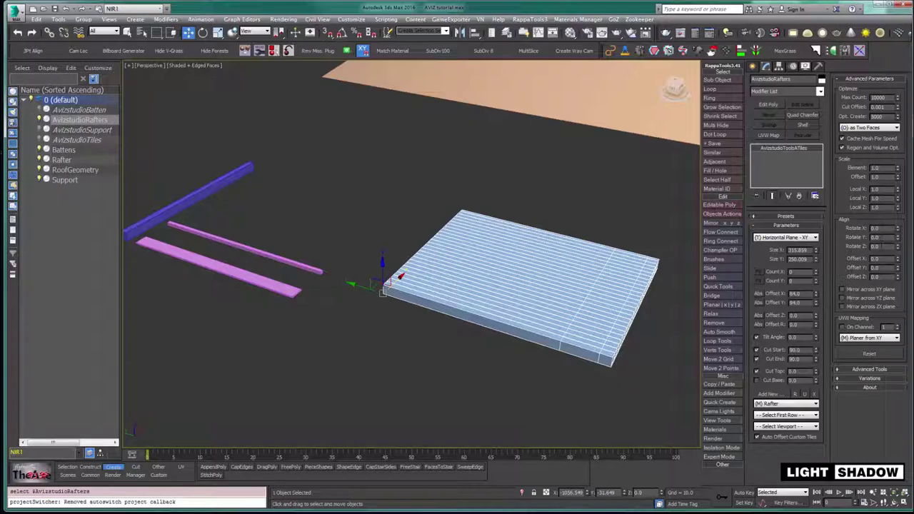
pyautogui.doubleClick(876, 246)
pyautogui.press('Return')
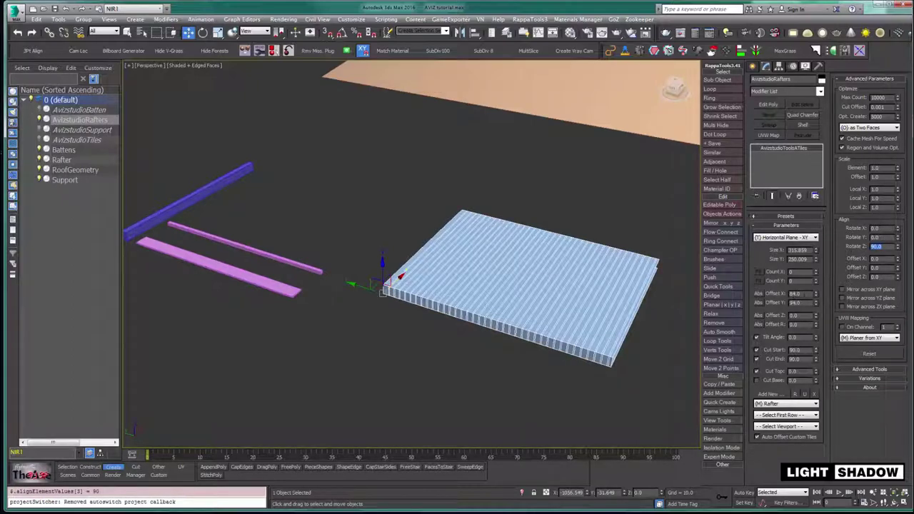
# Set the Offset X of AvizstudioRafters to 500 and its Offset Y to 100
pyautogui.doubleClick(794, 293)
pyautogui.write('500')
pyautogui.press('Return')
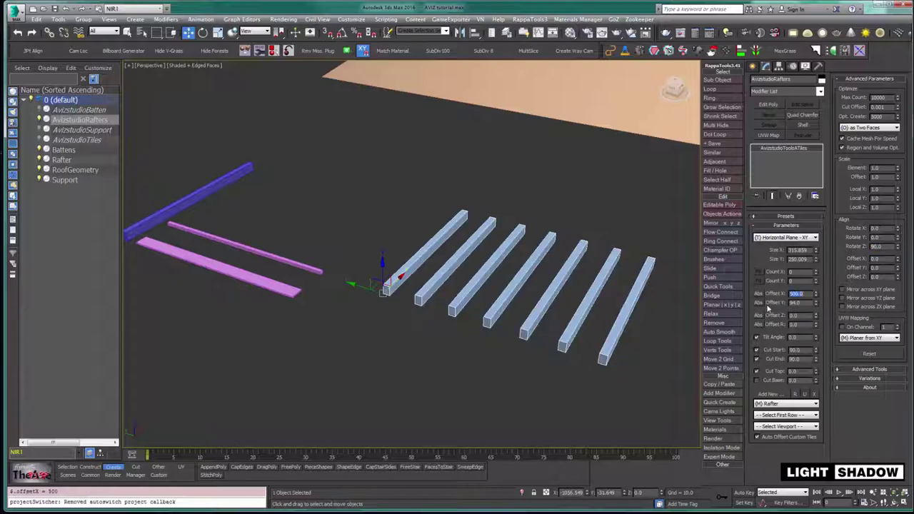
pyautogui.doubleClick(796, 302)
pyautogui.write('100')
pyautogui.press('Return')
# Widen the rafter spacing by setting the Offset X of AvizstudioRafters to 800
pyautogui.doubleClick(799, 293)
pyautogui.write('50')
pyautogui.press('Return')
pyautogui.press('Return')
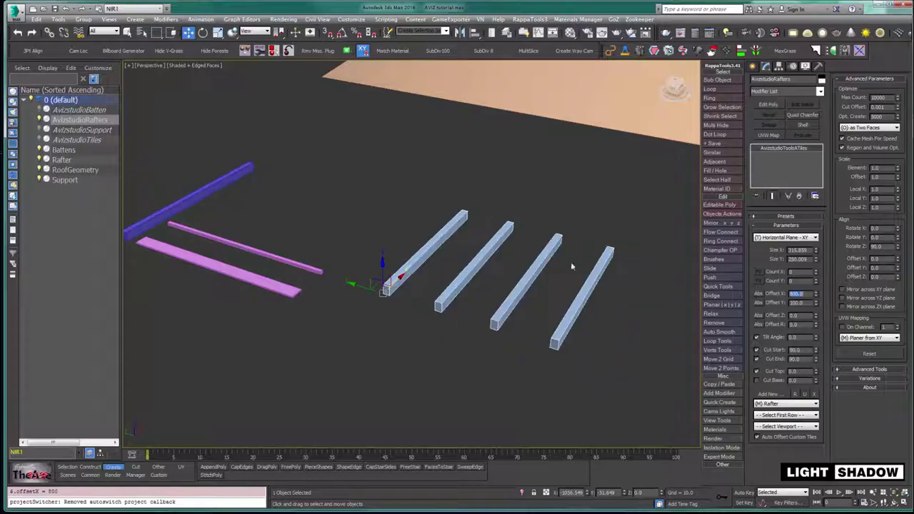
pyautogui.scroll(-3, 496, 271)
pyautogui.scroll(3, 471, 287)
pyautogui.moveTo(471, 287); pyautogui.dragTo(479, 277, button='middle')
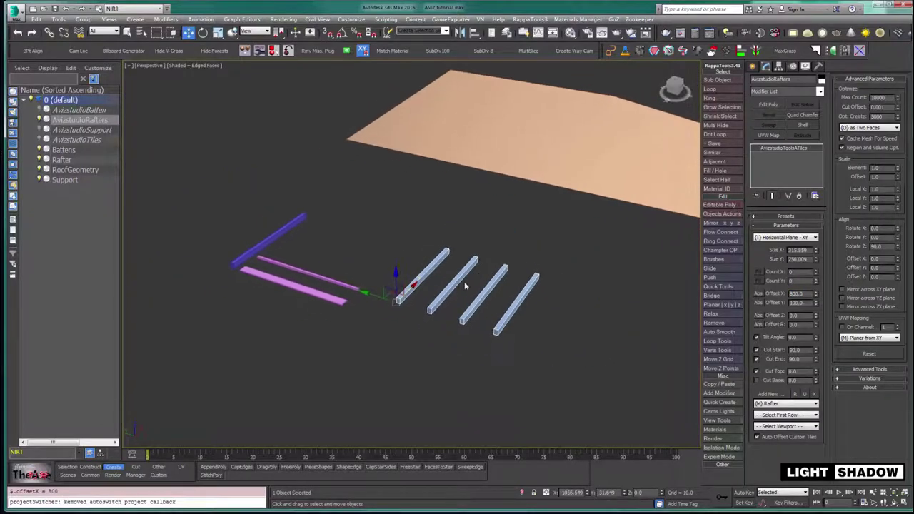
# Tighten the rafter spacing by setting the Offset X of AvizstudioRafters to 600
pyautogui.moveTo(803, 294); pyautogui.dragTo(739, 300)
pyautogui.write('600')
pyautogui.press('Return')
pyautogui.moveTo(388, 301); pyautogui.dragTo(378, 279, button='middle')
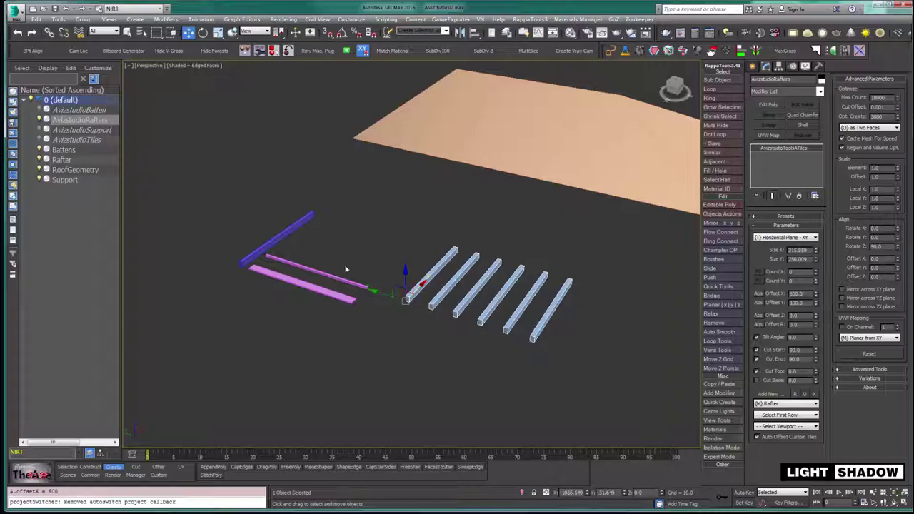
# Unhide all hidden objects and inspect the overlapping tiles, battens, rafters and supports up close
pyautogui.rightClick(179, 195)
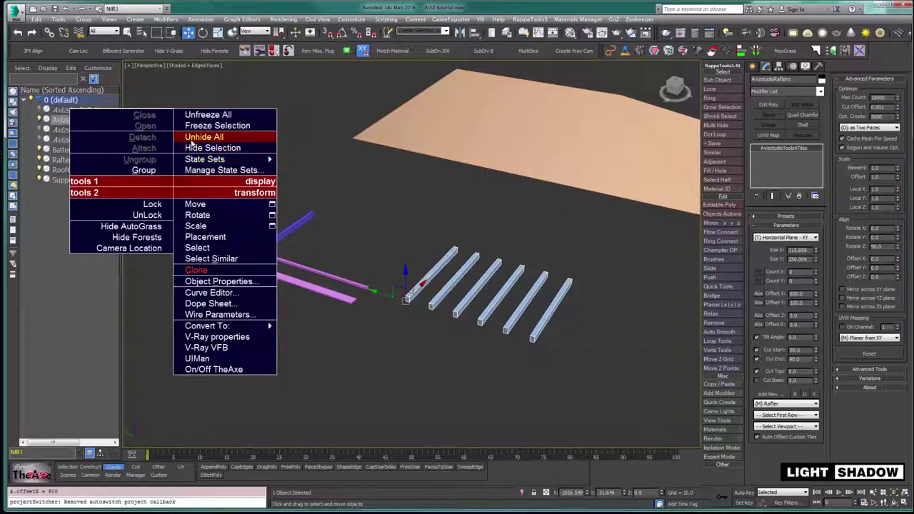
pyautogui.click(192, 137)
pyautogui.moveTo(374, 283); pyautogui.dragTo(356, 272, button='middle')
pyautogui.scroll(10, 357, 272)
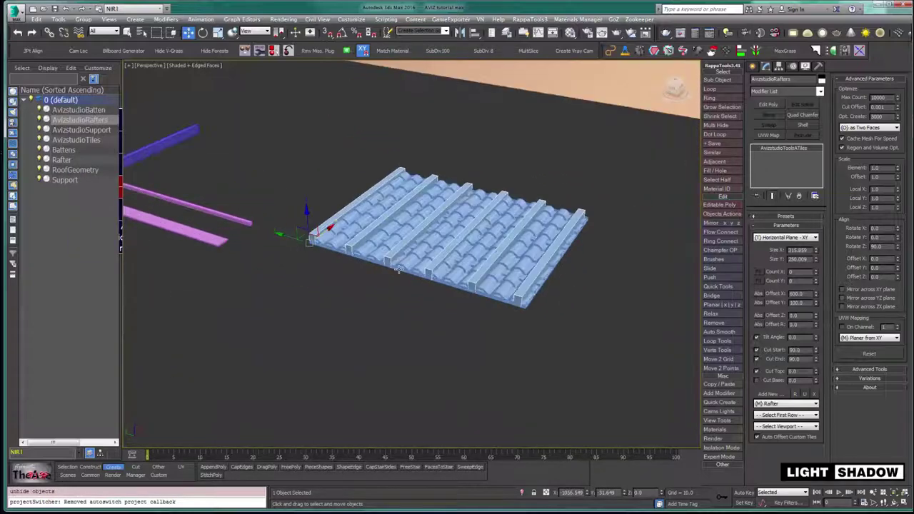
pyautogui.keyDown('alt'); pyautogui.moveTo(390, 269); pyautogui.dragTo(343, 278, button='middle'); pyautogui.keyUp('alt')
pyautogui.press('z')
pyautogui.scroll(4, 341, 279)
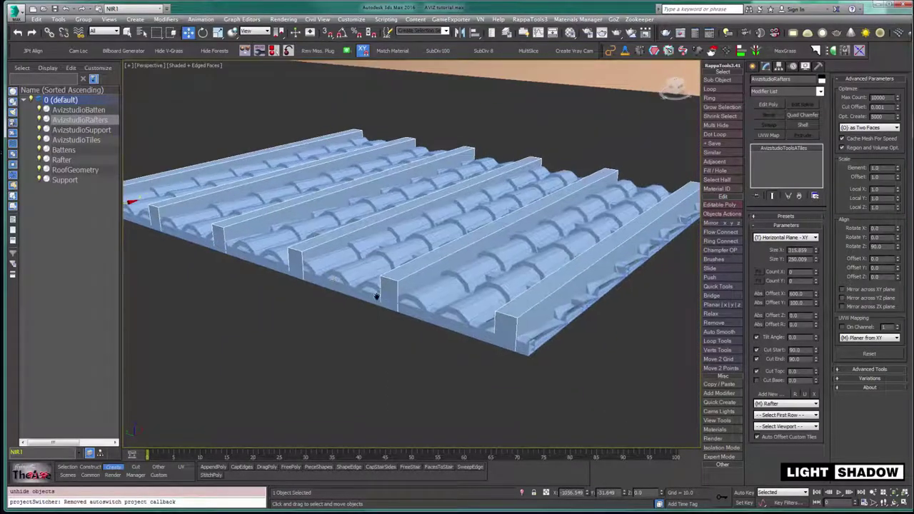
# Lower AvizstudioSupport by setting its alignment Offset Z to -100
pyautogui.click(64, 130)
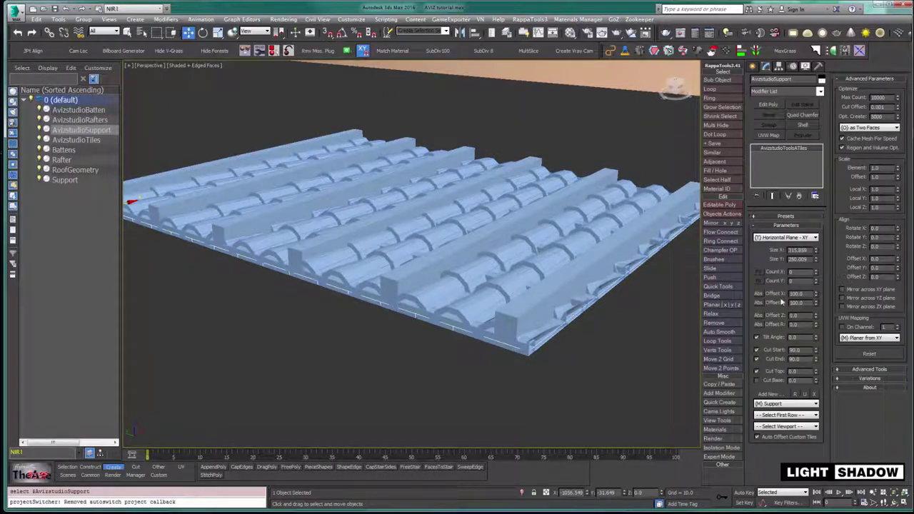
pyautogui.moveTo(883, 277); pyautogui.dragTo(843, 279)
pyautogui.write('-100')
pyautogui.press('Return')
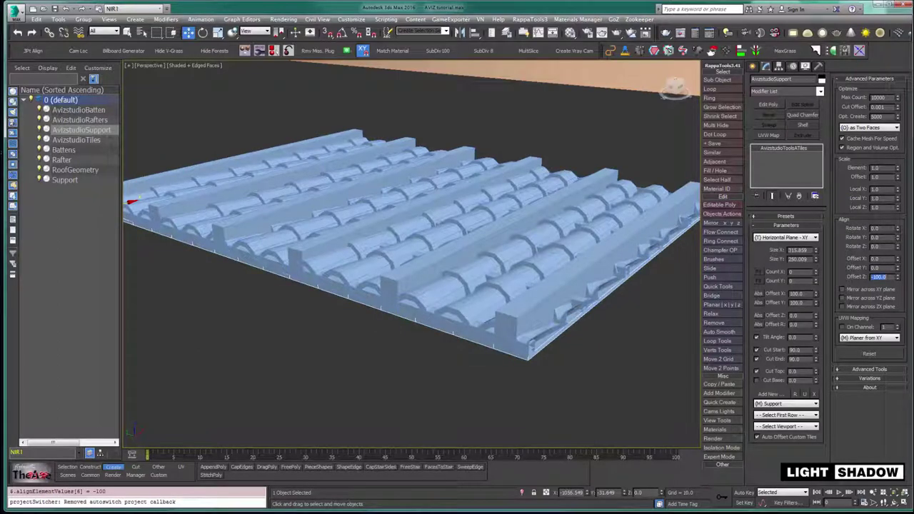
# Try an alignment Offset Z of -150 on AvizstudioSupport and set it back to -100
pyautogui.keyDown('alt'); pyautogui.moveTo(536, 370); pyautogui.dragTo(540, 321, button='middle'); pyautogui.keyUp('alt')
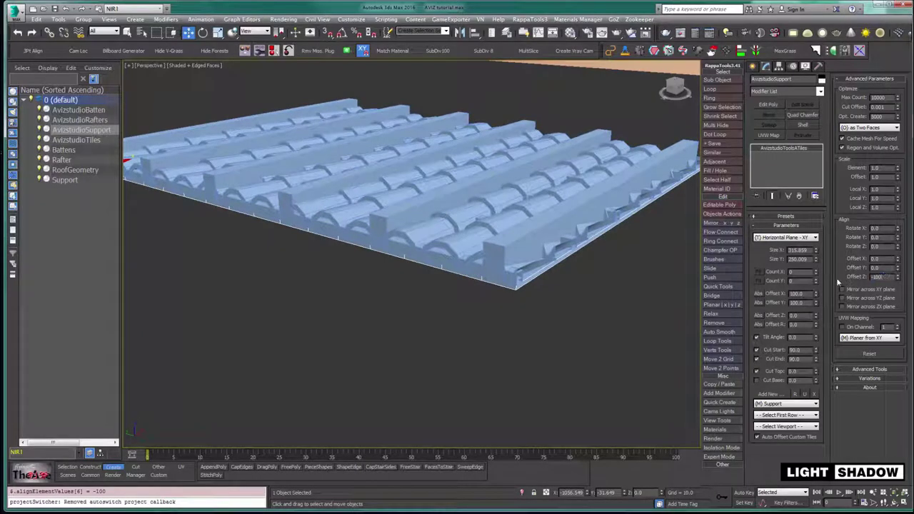
pyautogui.write('-150')
pyautogui.press('Return')
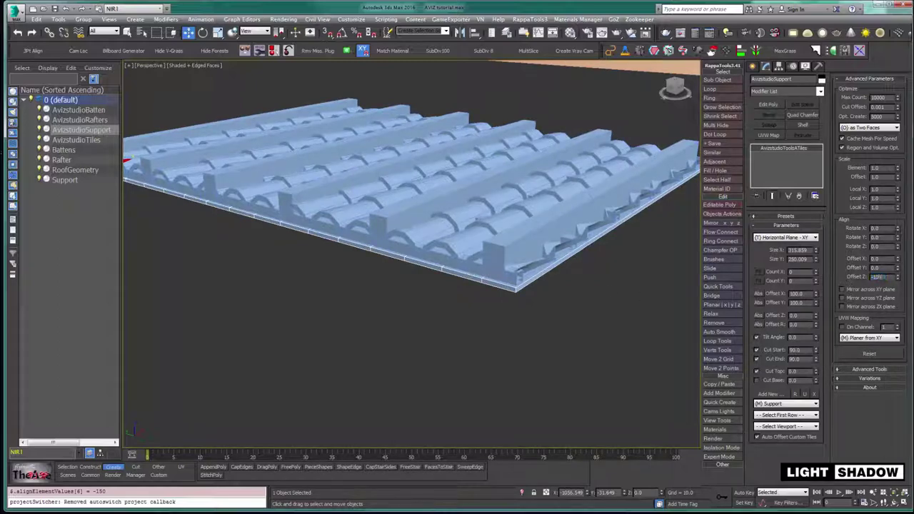
pyautogui.write('-100')
pyautogui.press('Return')
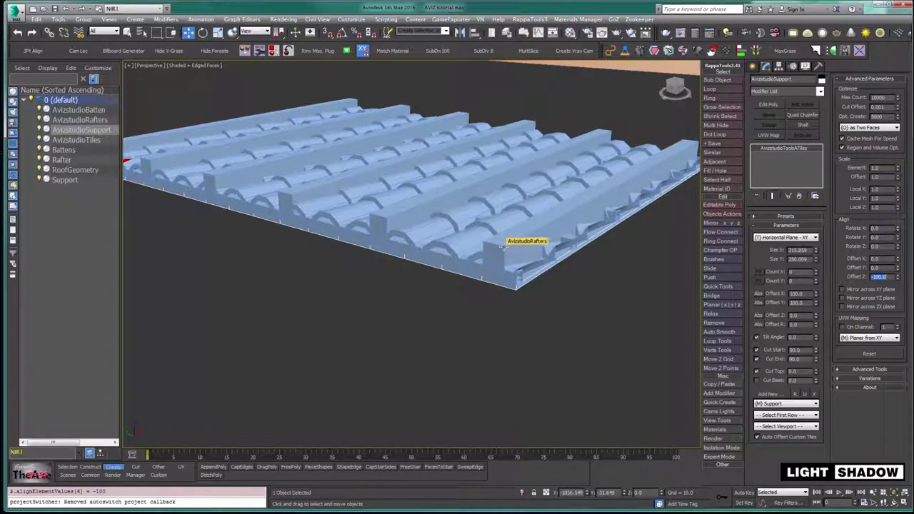
# Select AvizstudioBatten and set its alignment Offset Z to -200
pyautogui.click(502, 247)
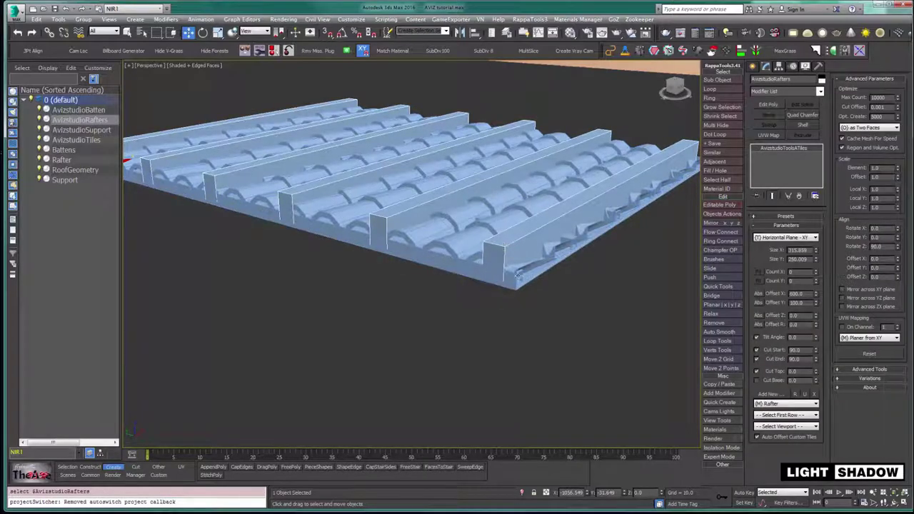
pyautogui.click(518, 274)
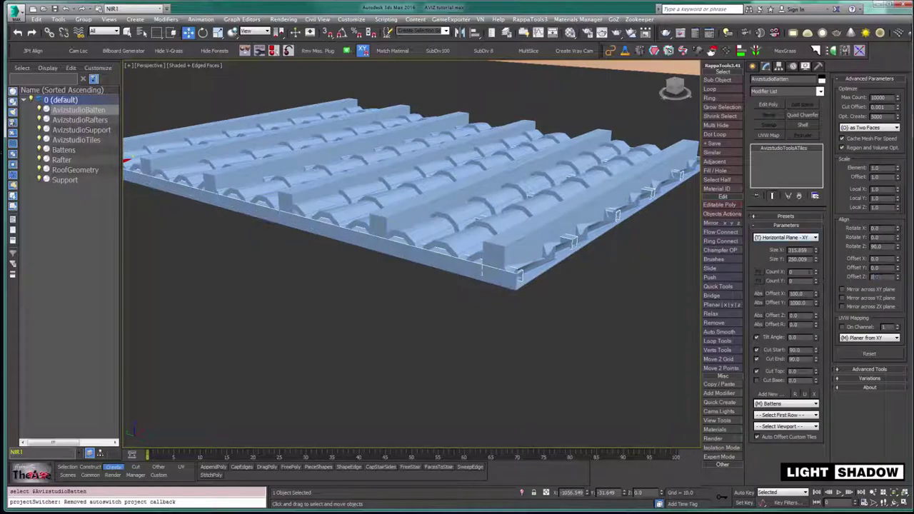
pyautogui.write('200')
pyautogui.press('Return')
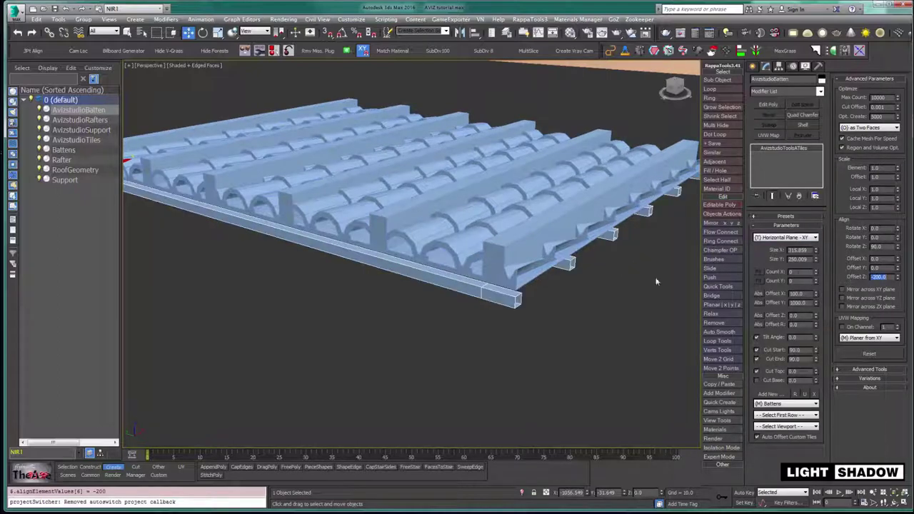
# Raise AvizstudioBatten against the underside of the supports by setting its alignment Offset Z to -140
pyautogui.moveTo(656, 281); pyautogui.dragTo(531, 266, button='middle')
pyautogui.keyDown('alt'); pyautogui.moveTo(482, 231); pyautogui.dragTo(384, 233, button='middle'); pyautogui.keyUp('alt')
pyautogui.scroll(4, 384, 233)
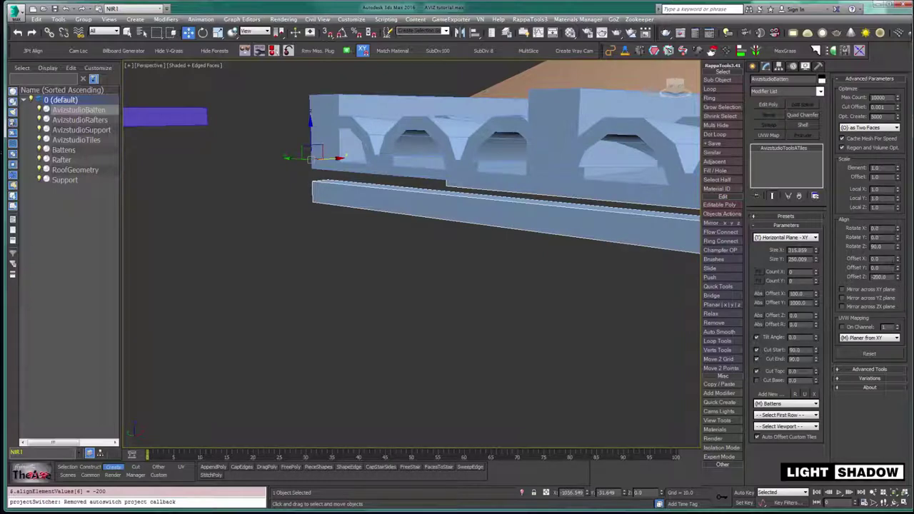
pyautogui.moveTo(898, 277); pyautogui.dragTo(835, 10)
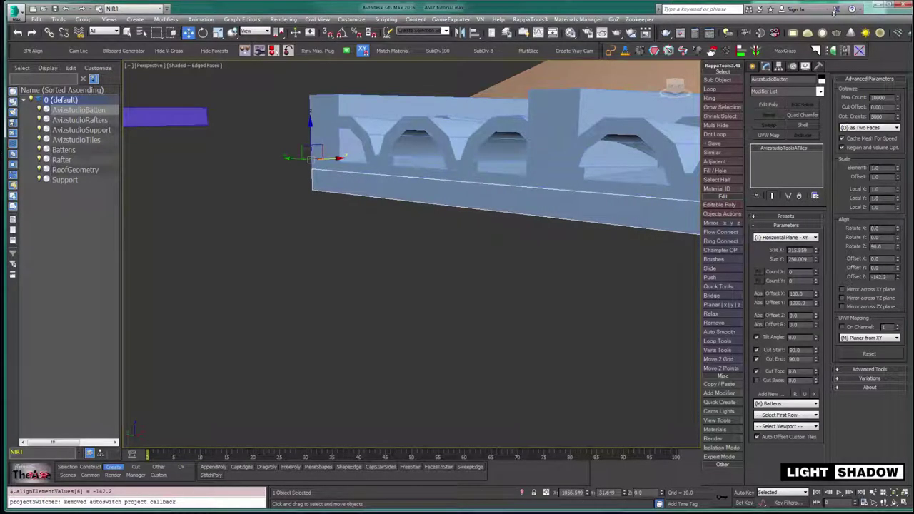
pyautogui.doubleClick(875, 276)
pyautogui.press('Return')
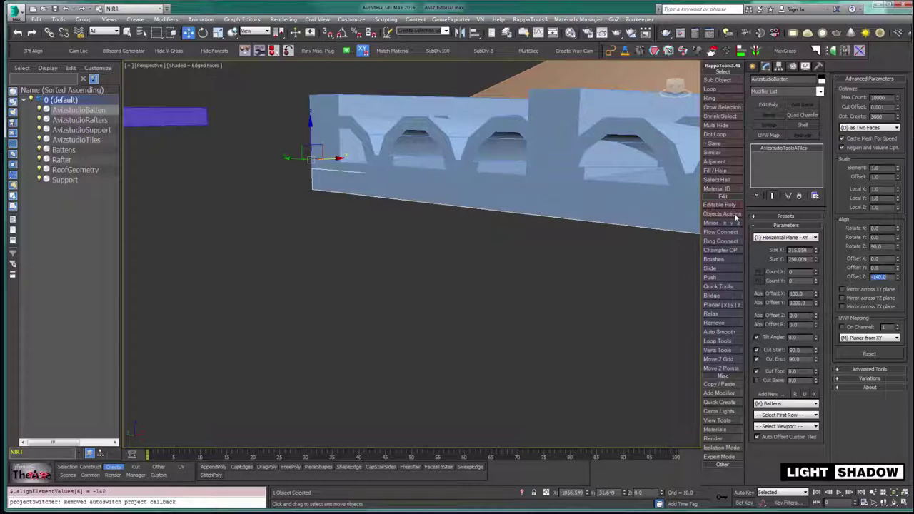
# Lower AvizstudioRafters beneath the battens by setting its alignment Offset Z to -147, and clear the selection
pyautogui.click(540, 100)
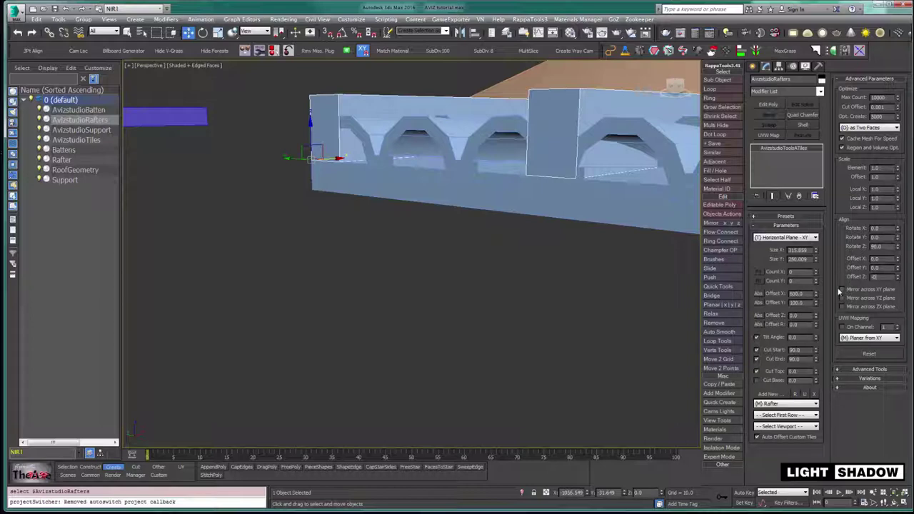
pyautogui.press('Return')
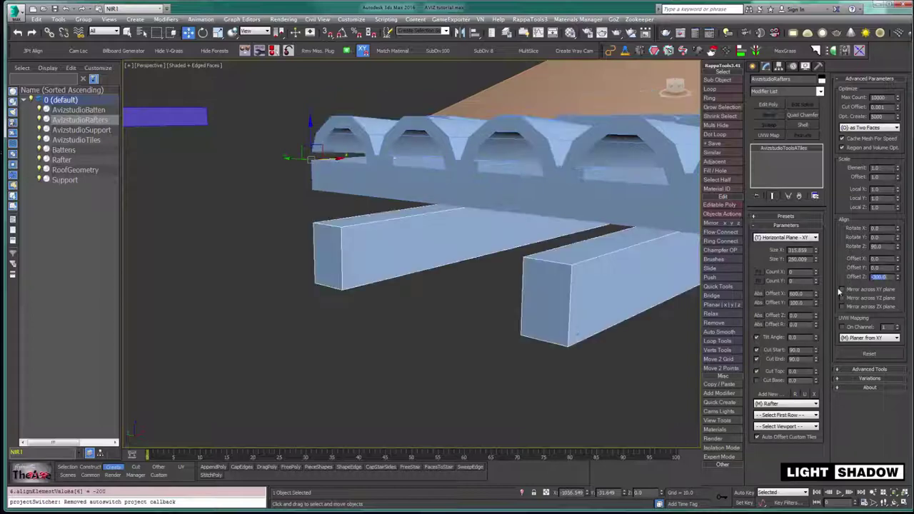
pyautogui.moveTo(898, 279)
pyautogui.mouseDown()
pyautogui.moveTo(791, 61)
pyautogui.moveTo(898, 261)
pyautogui.mouseUp()
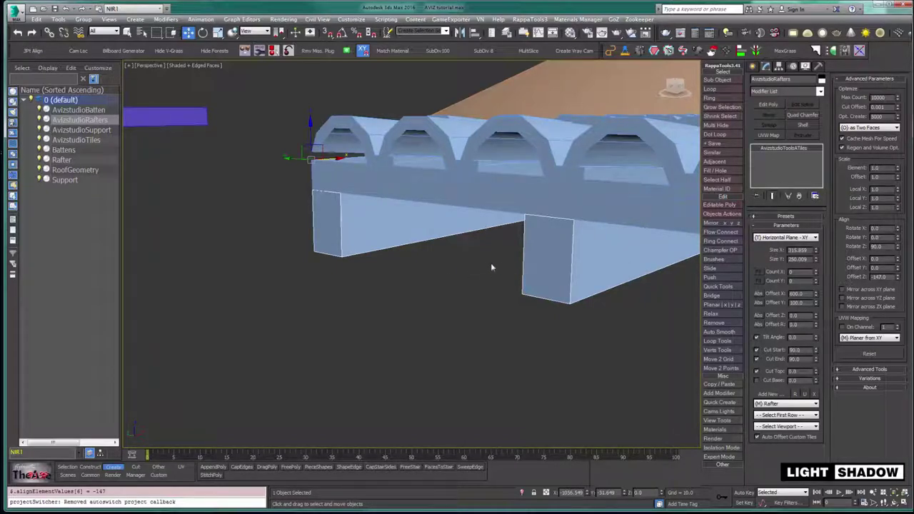
pyautogui.click(437, 306)
# Move AvizstudioTiles, AvizstudioSupport and AvizstudioBatten along Y so all four ATiles objects lie side by side
pyautogui.keyDown('alt'); pyautogui.moveTo(442, 274); pyautogui.dragTo(364, 280, button='middle'); pyautogui.keyUp('alt')
pyautogui.scroll(-5, 379, 250)
pyautogui.click(364, 280)
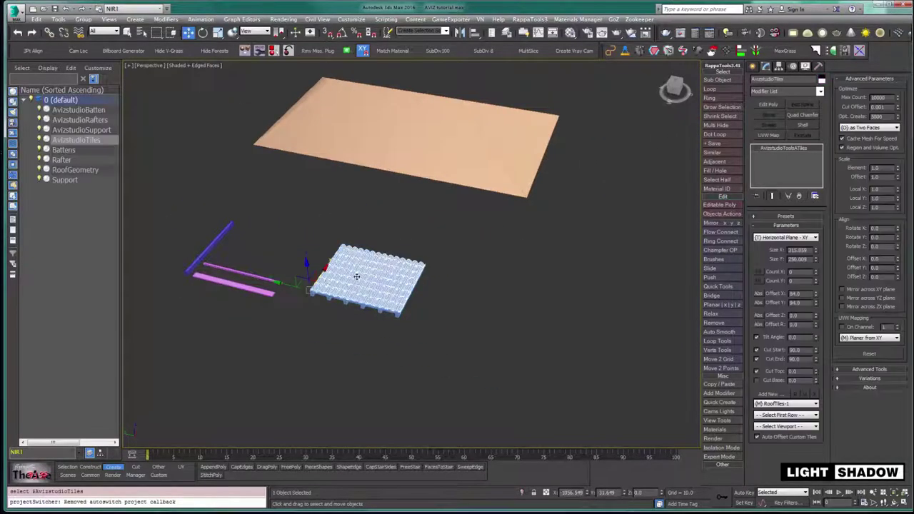
pyautogui.moveTo(381, 310); pyautogui.dragTo(411, 319)
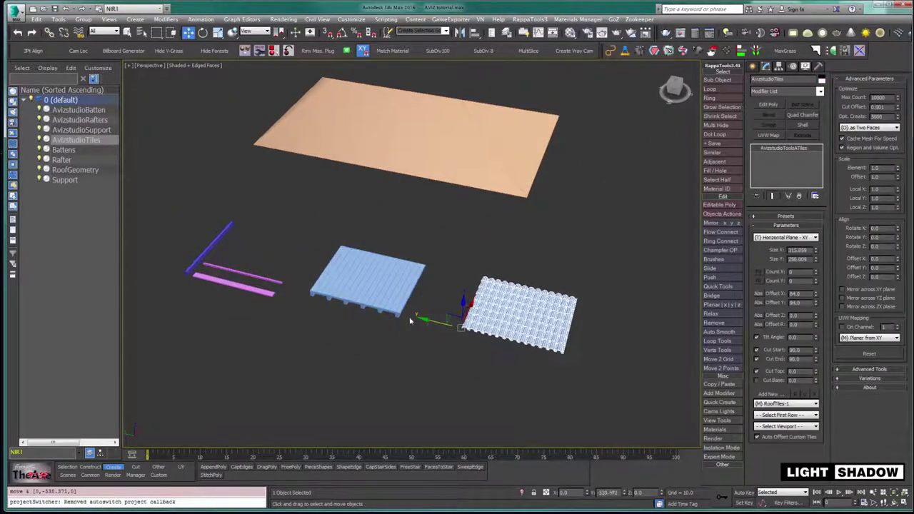
pyautogui.moveTo(362, 287); pyautogui.dragTo(639, 369)
pyautogui.moveTo(402, 291); pyautogui.dragTo(470, 309)
pyautogui.click(365, 273)
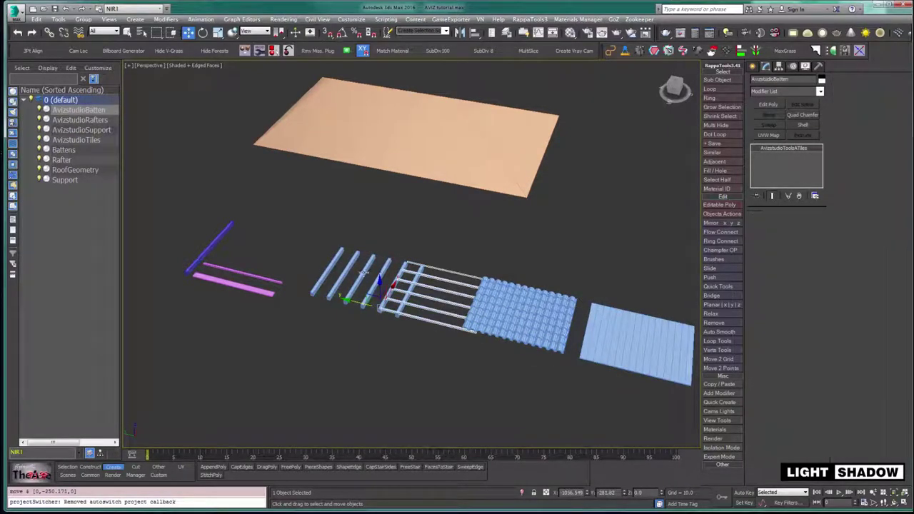
pyautogui.moveTo(365, 273); pyautogui.dragTo(338, 268)
# Hide the source pieces Battens, Rafter and Support
pyautogui.keyDown('alt'); pyautogui.moveTo(356, 259); pyautogui.dragTo(309, 260, button='middle'); pyautogui.keyUp('alt')
pyautogui.moveTo(204, 175); pyautogui.dragTo(170, 273)
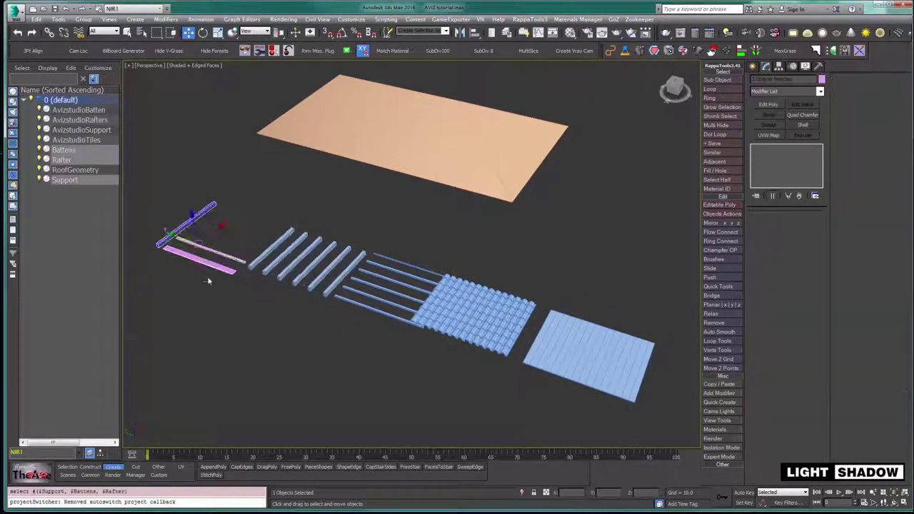
pyautogui.rightClick(202, 272)
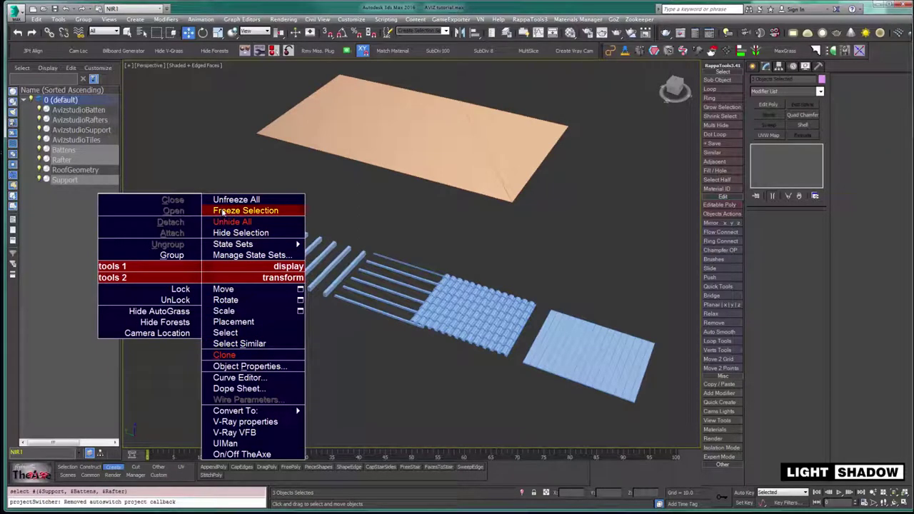
pyautogui.click(218, 233)
# Select AvizstudioRafters, open the ATiles ToolBox from its advanced tools and place the window beside the roof geometry
pyautogui.moveTo(311, 270); pyautogui.dragTo(270, 269, button='middle')
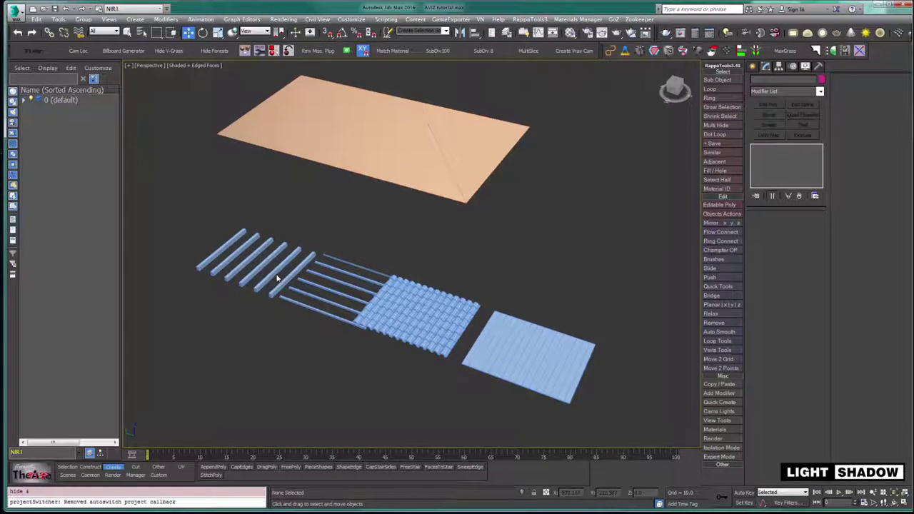
pyautogui.click(235, 261)
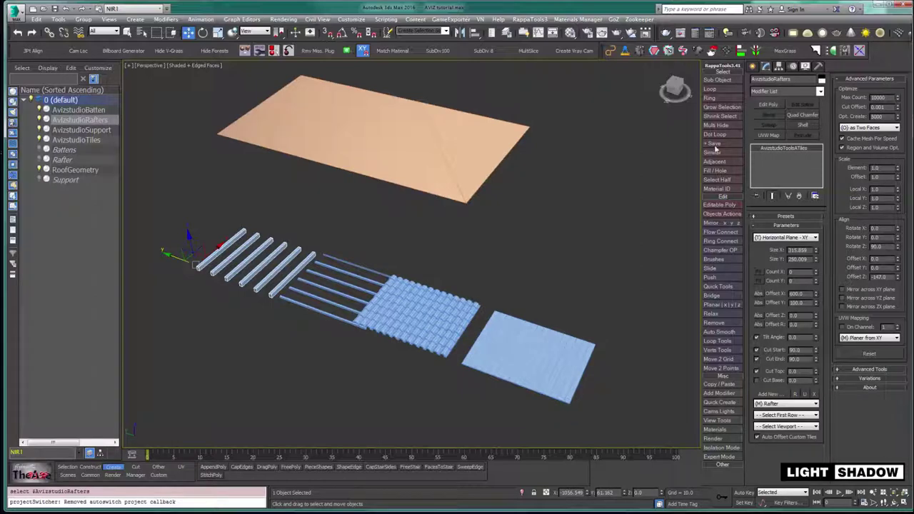
pyautogui.click(859, 370)
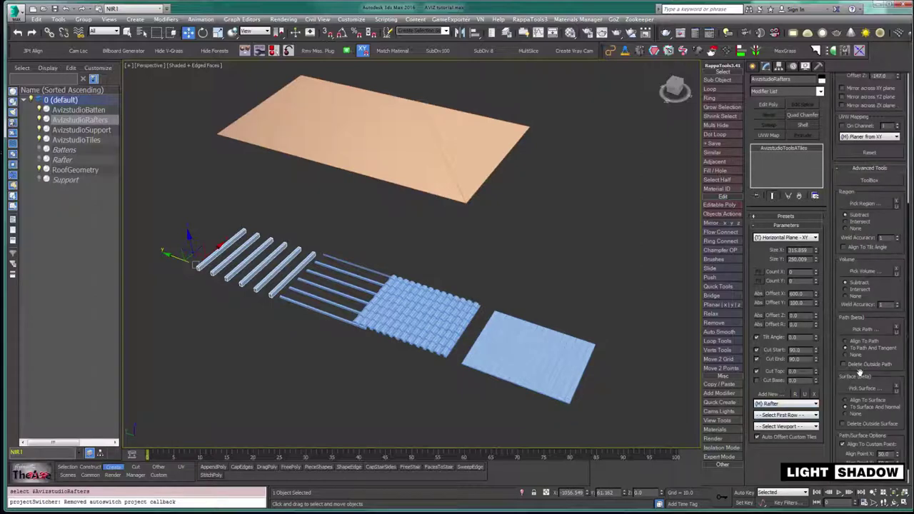
pyautogui.click(862, 181)
pyautogui.moveTo(449, 165); pyautogui.dragTo(592, 92)
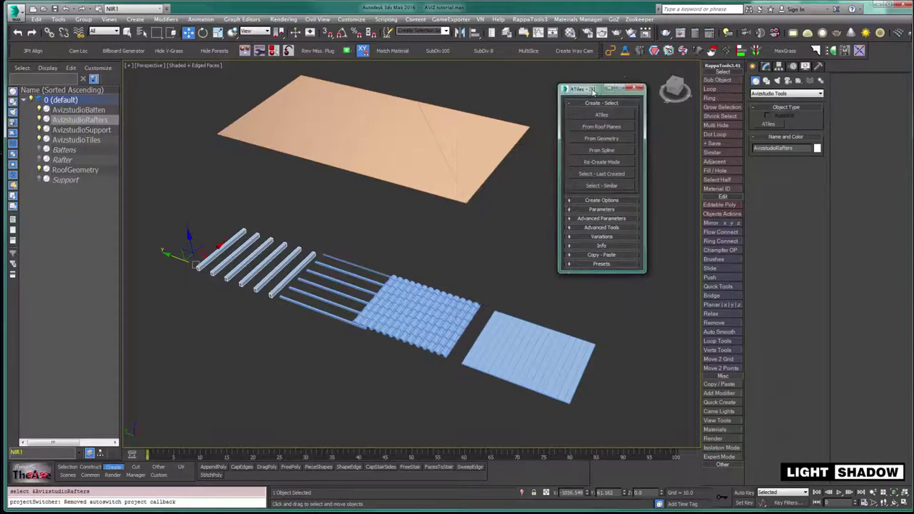
# Create a rafter layer from AvizstudioRafters with From Roof Planes, picking the long front roof plane at its eave edge
pyautogui.moveTo(548, 210); pyautogui.dragTo(570, 225, button='middle')
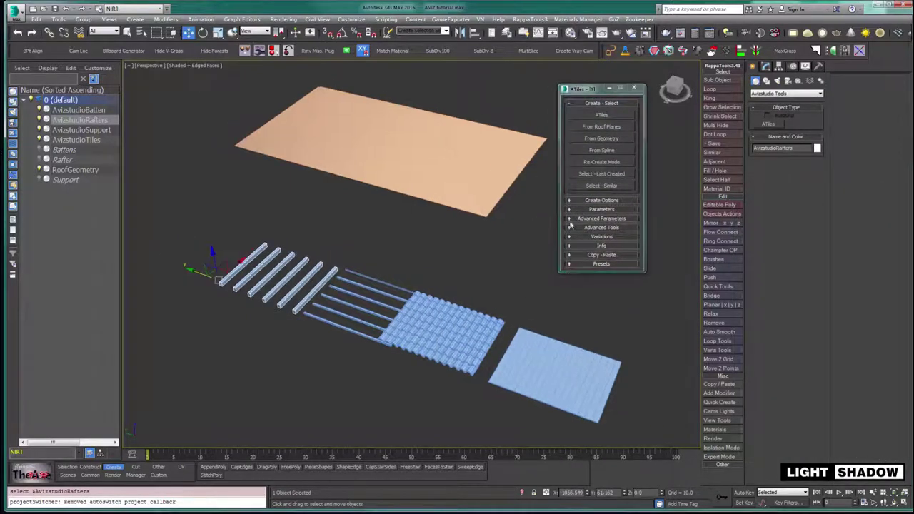
pyautogui.click(597, 141)
pyautogui.click(601, 127)
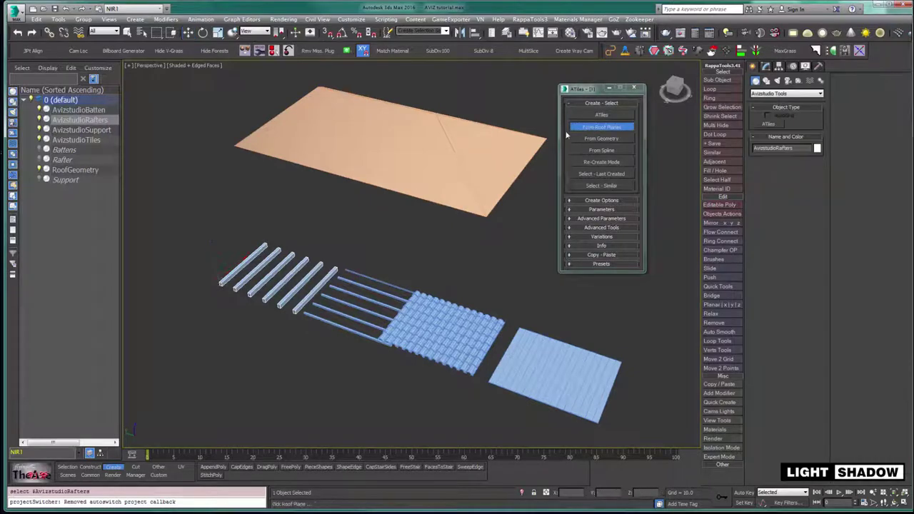
pyautogui.moveTo(566, 135); pyautogui.dragTo(519, 283, button='middle')
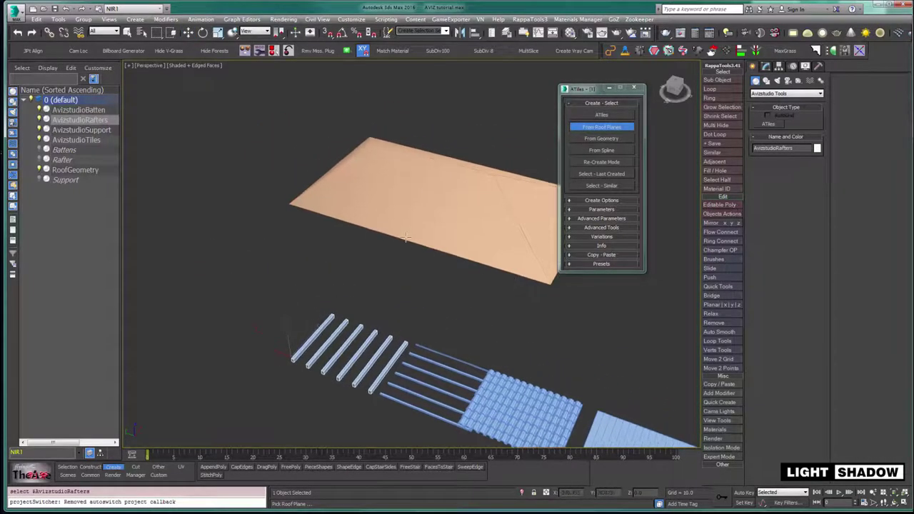
pyautogui.moveTo(409, 237); pyautogui.dragTo(432, 251, button='middle')
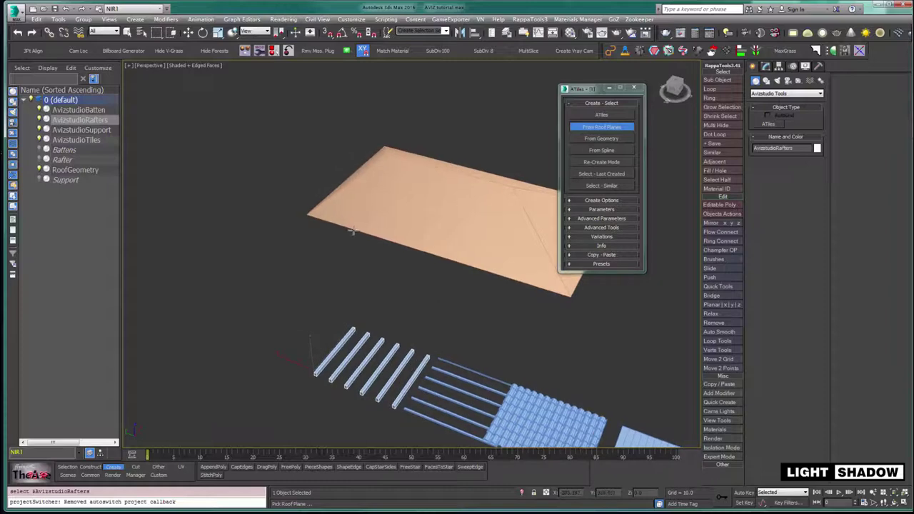
pyautogui.scroll(2, 352, 231)
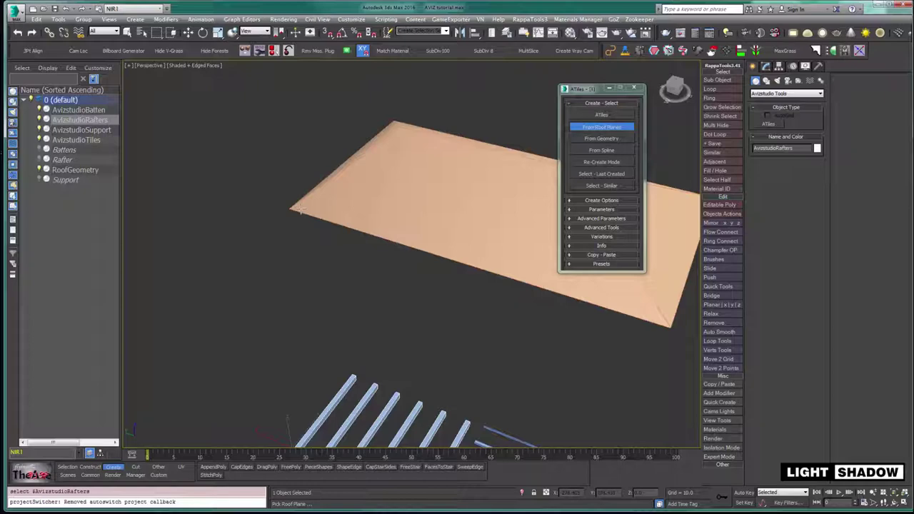
pyautogui.moveTo(440, 255); pyautogui.dragTo(407, 221, button='middle')
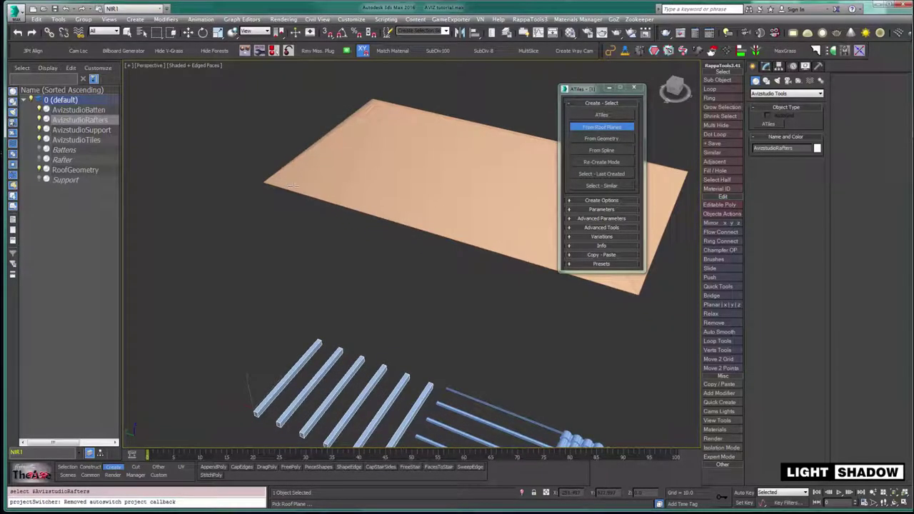
pyautogui.moveTo(339, 210); pyautogui.dragTo(383, 222, button='middle')
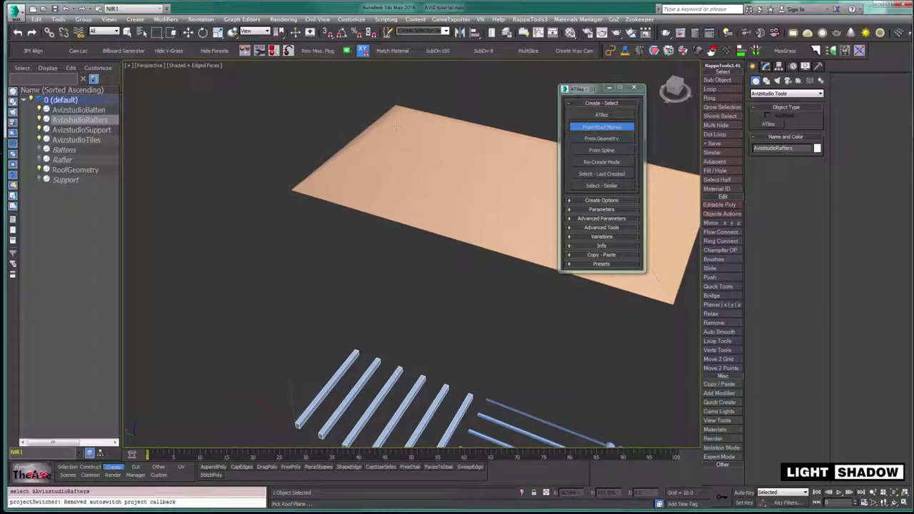
pyautogui.moveTo(414, 269); pyautogui.dragTo(384, 255, button='middle')
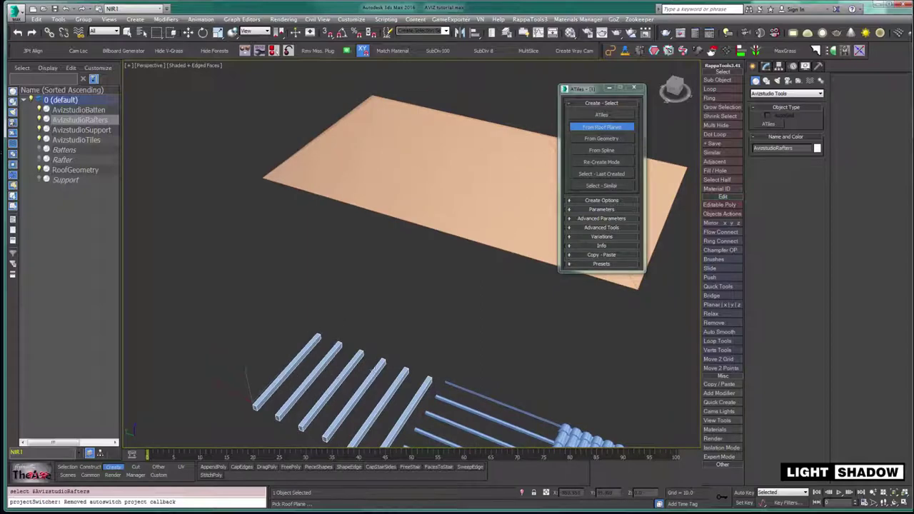
pyautogui.moveTo(394, 300); pyautogui.dragTo(367, 252, button='middle')
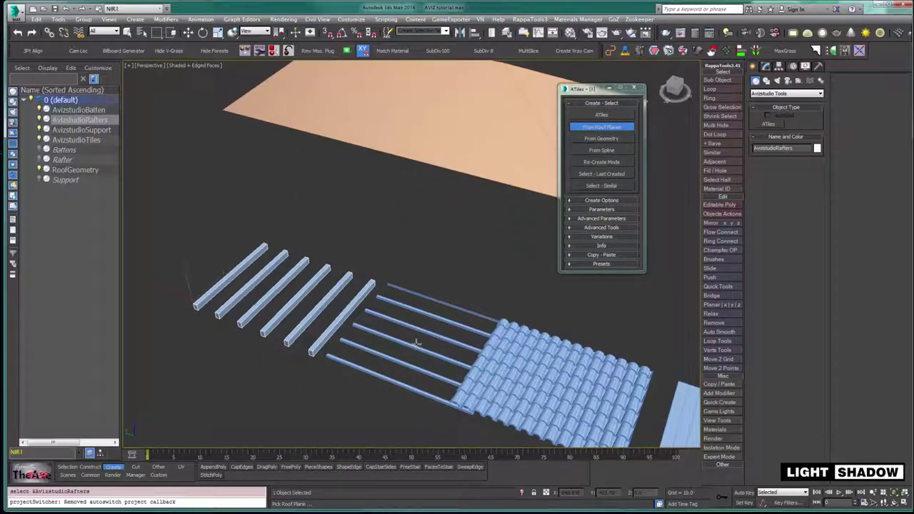
pyautogui.moveTo(414, 331); pyautogui.dragTo(415, 354, button='middle')
pyautogui.moveTo(305, 349); pyautogui.dragTo(309, 375, button='middle')
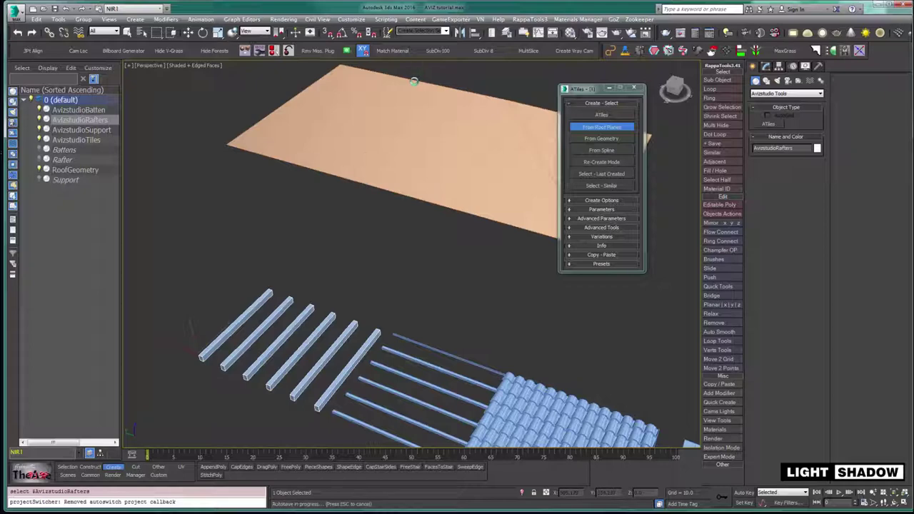
pyautogui.click(300, 164)
# Apply the rafters to the adjoining hip-end roof plane, picking it near its eave
pyautogui.moveTo(363, 255); pyautogui.dragTo(297, 236, button='middle')
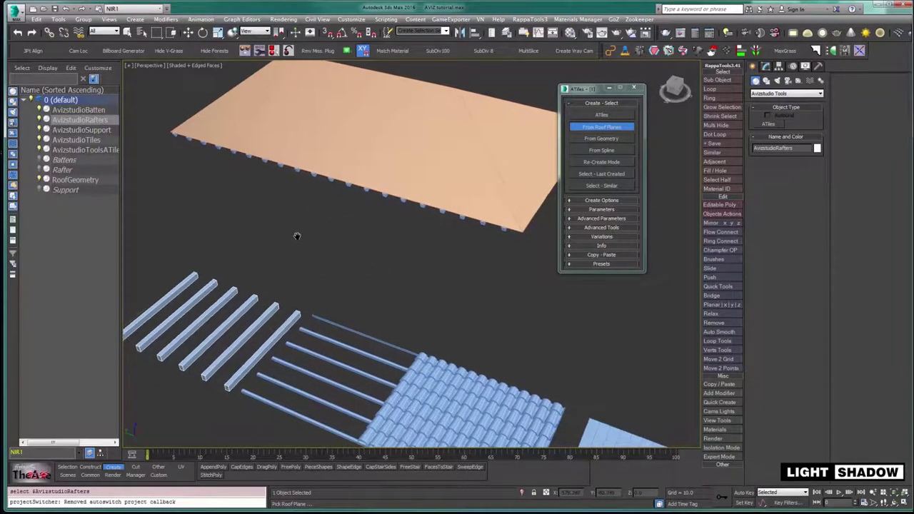
pyautogui.keyDown('alt'); pyautogui.moveTo(349, 284); pyautogui.dragTo(285, 293, button='middle'); pyautogui.keyUp('alt')
pyautogui.click(465, 226)
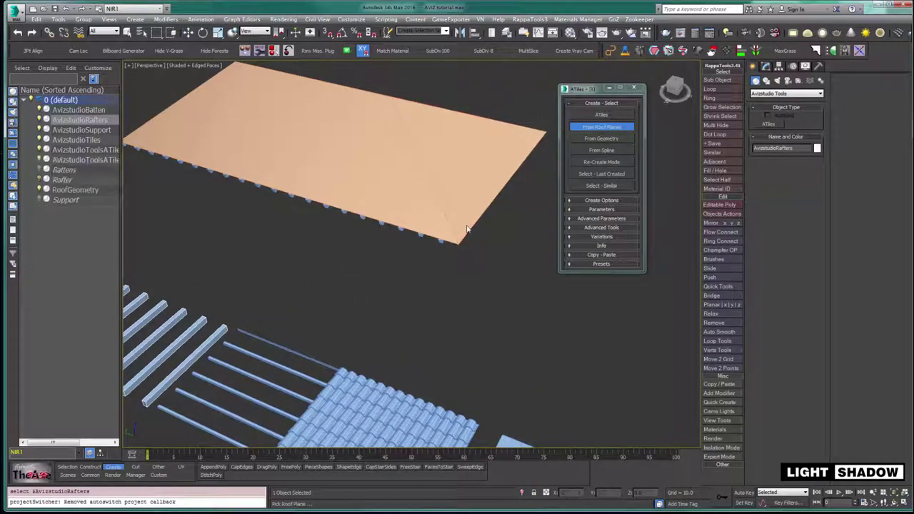
# Apply the rafters to the opposite long roof plane and the remaining hip end, picking each near its eave
pyautogui.keyDown('alt'); pyautogui.moveTo(381, 283); pyautogui.dragTo(342, 268, button='middle'); pyautogui.keyUp('alt')
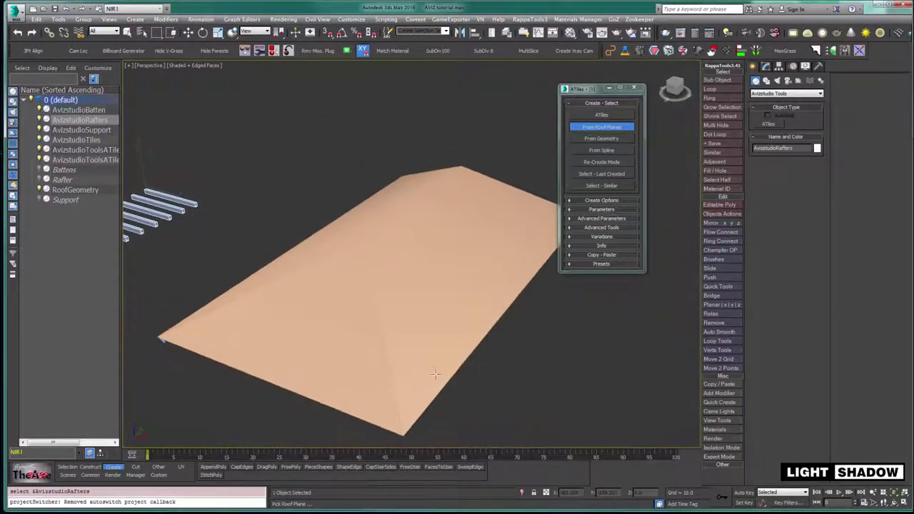
pyautogui.click(436, 379)
pyautogui.keyDown('alt'); pyautogui.moveTo(429, 371); pyautogui.dragTo(331, 317, button='middle'); pyautogui.keyUp('alt')
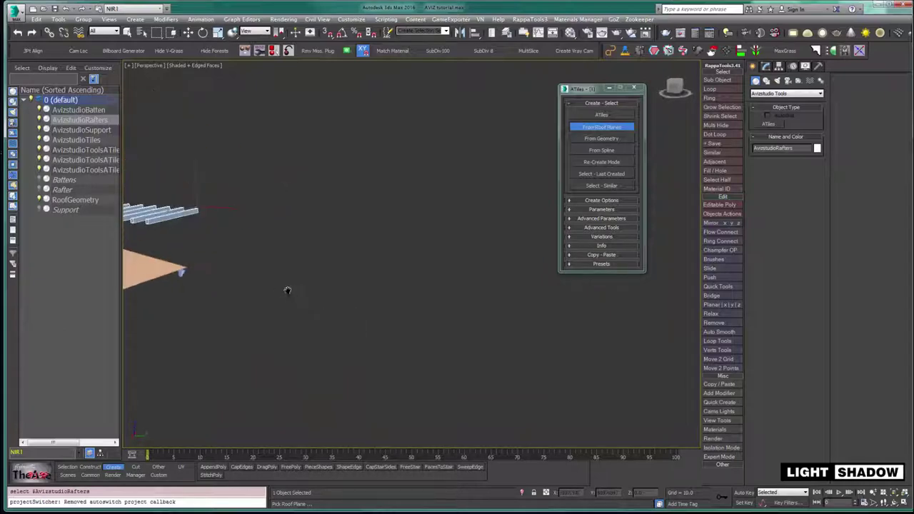
pyautogui.keyDown('alt'); pyautogui.moveTo(287, 290); pyautogui.dragTo(332, 365, button='middle'); pyautogui.keyUp('alt')
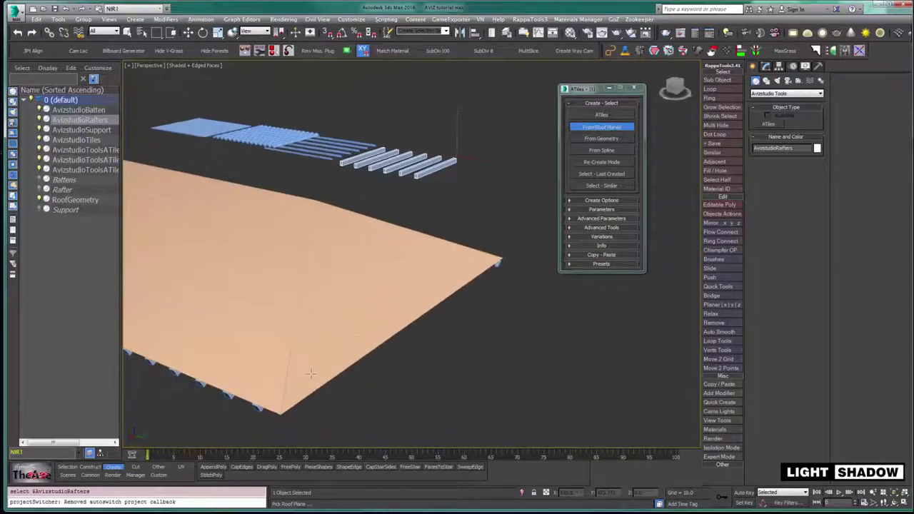
pyautogui.click(311, 373)
# Restart From Roof Planes with AvizstudioRafters, pick the hip end facing the view near its eave, and end the picking
pyautogui.keyDown('alt'); pyautogui.moveTo(406, 350); pyautogui.dragTo(359, 334, button='middle'); pyautogui.keyUp('alt')
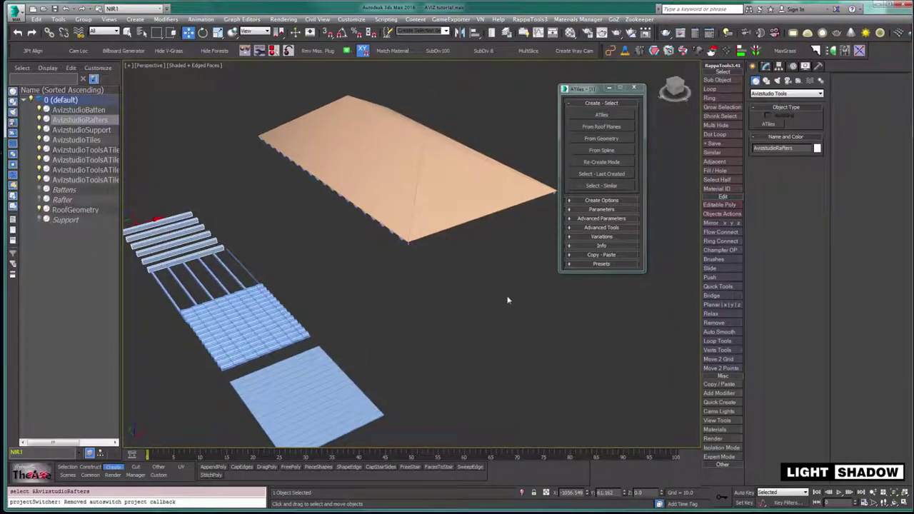
pyautogui.click(585, 129)
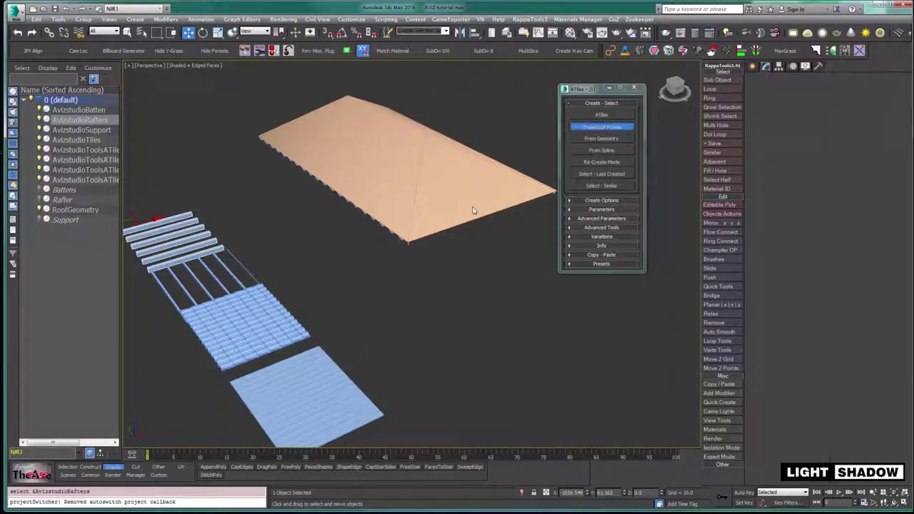
pyautogui.click(454, 222)
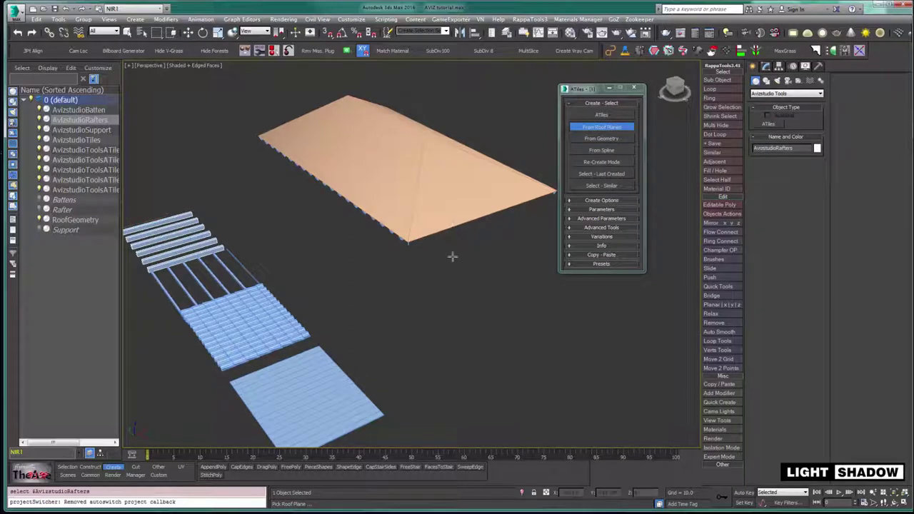
pyautogui.moveTo(430, 279)
pyautogui.keyDown('alt'); pyautogui.mouseDown(button='middle')
pyautogui.moveTo(432, 226)
pyautogui.moveTo(411, 215)
pyautogui.moveTo(424, 277)
pyautogui.mouseUp(button='middle'); pyautogui.keyUp('alt')
pyautogui.rightClick(434, 231)
# Examine the polygons of RoofGeometry by selecting one plane and all four planes, and leave the Polygon level
pyautogui.click(429, 213)
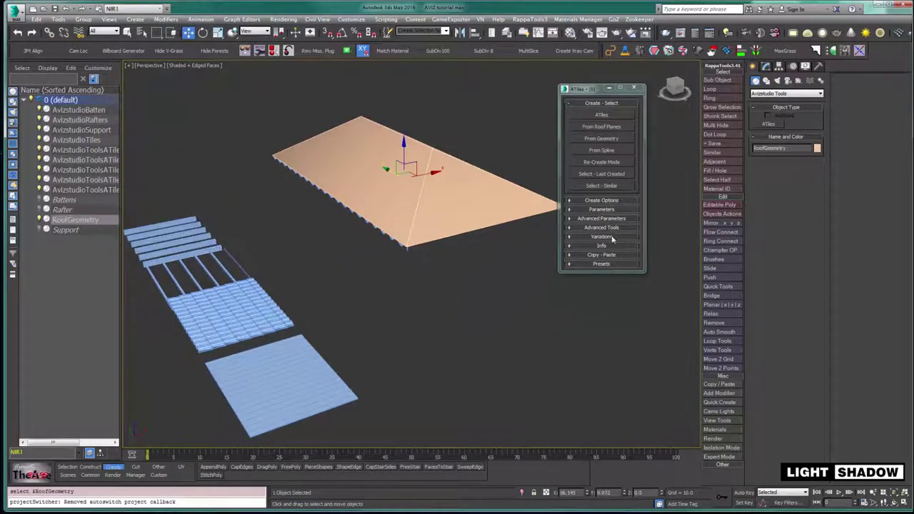
pyautogui.click(767, 67)
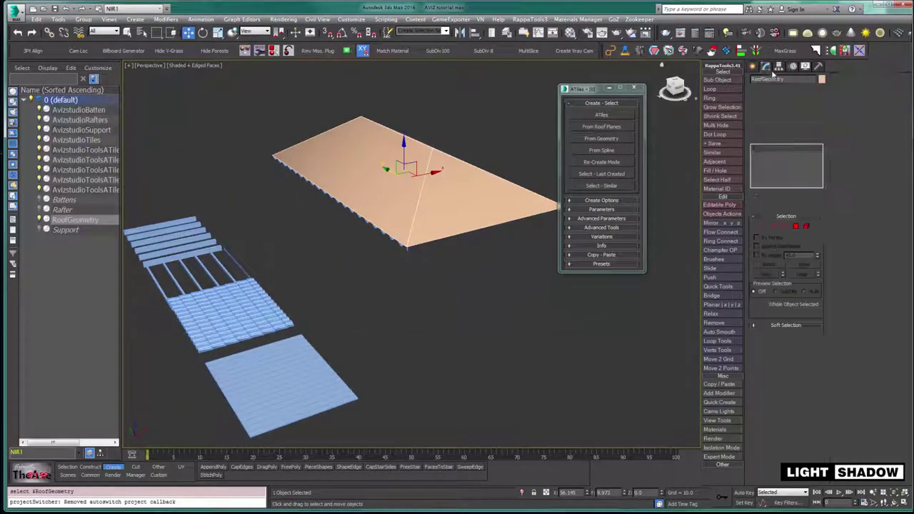
pyautogui.click(796, 227)
pyautogui.click(457, 197)
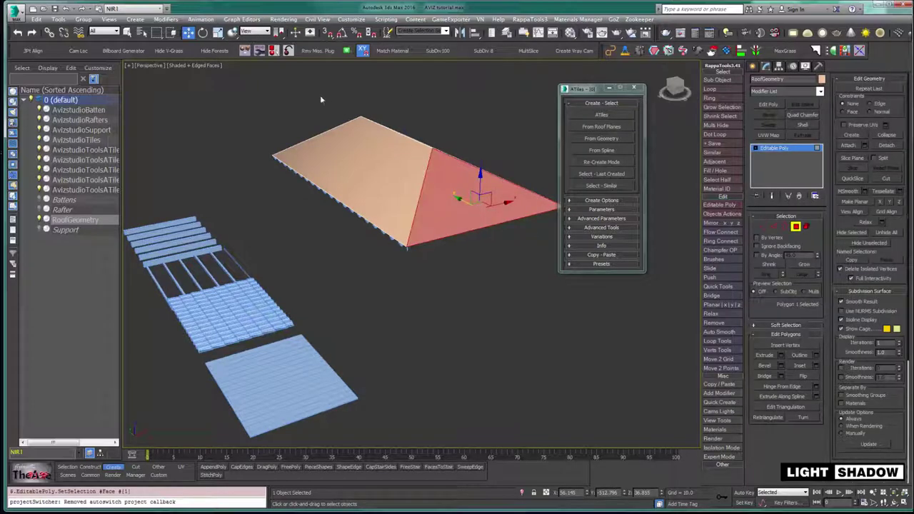
pyautogui.moveTo(321, 99); pyautogui.dragTo(460, 214)
pyautogui.moveTo(461, 216); pyautogui.dragTo(466, 238, button='middle')
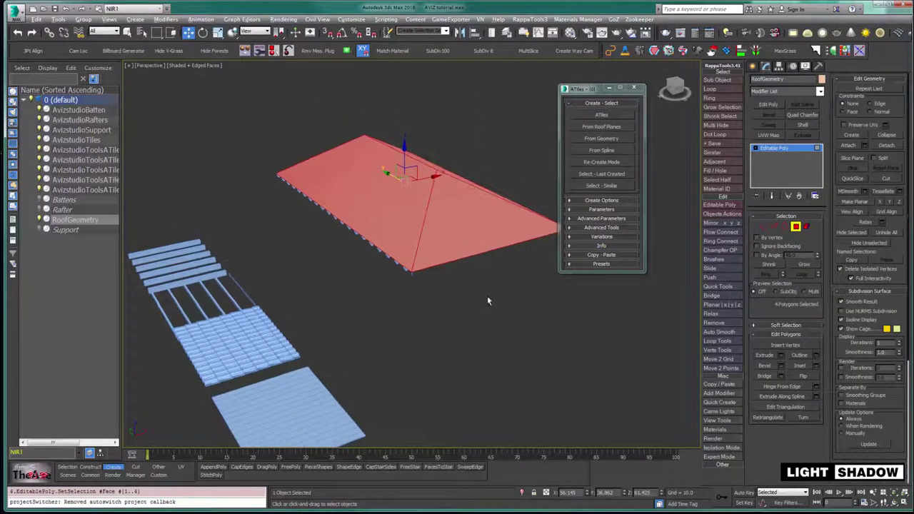
pyautogui.keyDown('alt'); pyautogui.moveTo(489, 300); pyautogui.dragTo(495, 287, button='middle'); pyautogui.keyUp('alt')
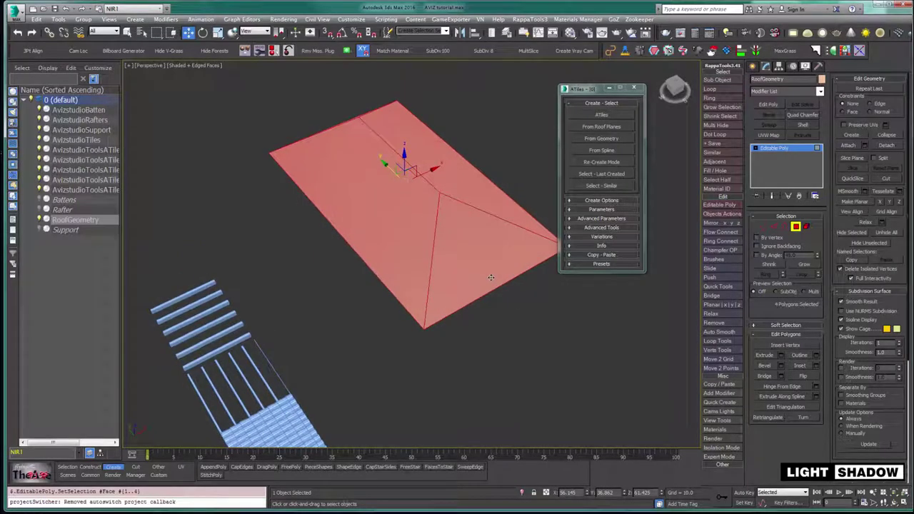
pyautogui.moveTo(563, 272); pyautogui.dragTo(577, 244, button='middle')
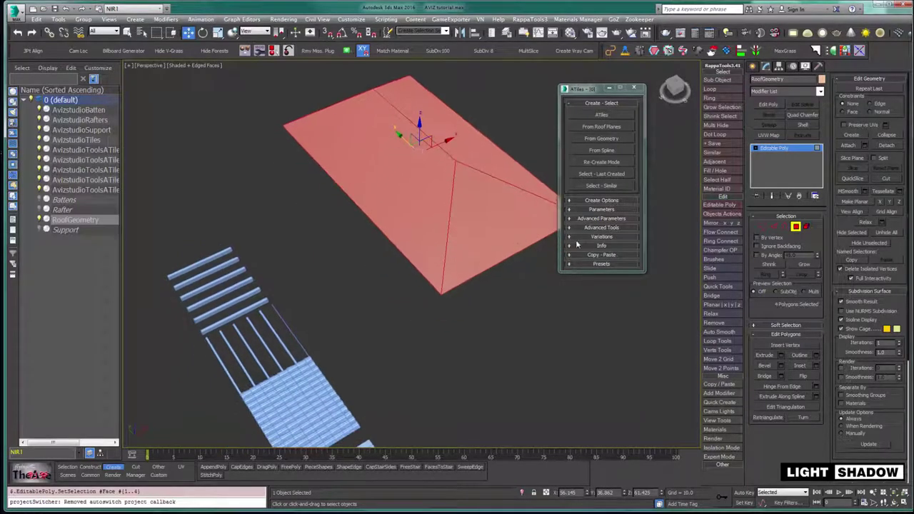
pyautogui.click(795, 227)
# Select AvizstudioBatten and apply it with From Roof Planes to the long front roof plane, picking it at its eave
pyautogui.keyDown('alt'); pyautogui.moveTo(420, 283); pyautogui.dragTo(419, 245, button='middle'); pyautogui.keyUp('alt')
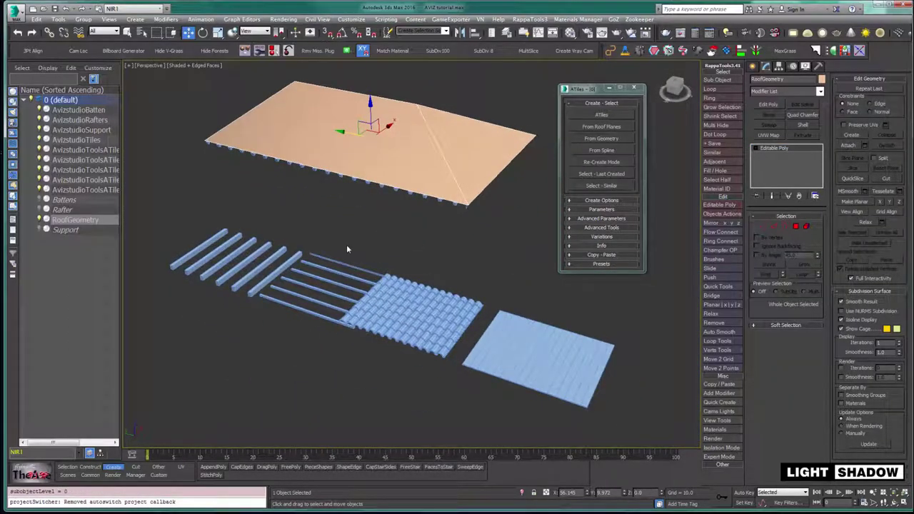
pyautogui.click(335, 278)
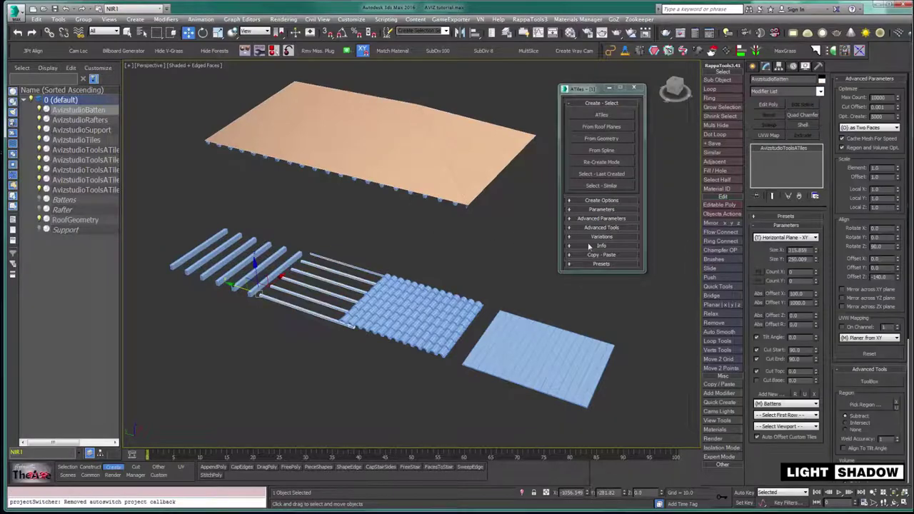
pyautogui.click(595, 129)
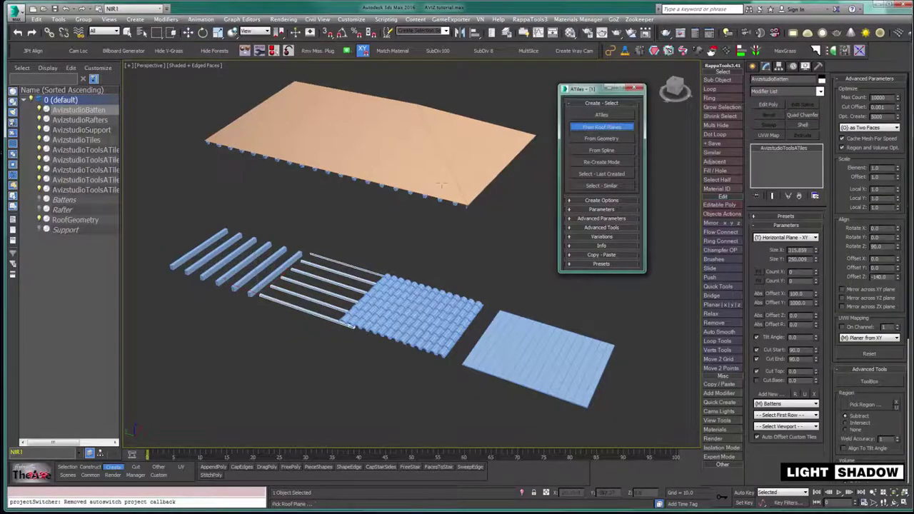
pyautogui.moveTo(349, 182); pyautogui.dragTo(443, 247, button='middle')
pyautogui.scroll(3, 328, 175)
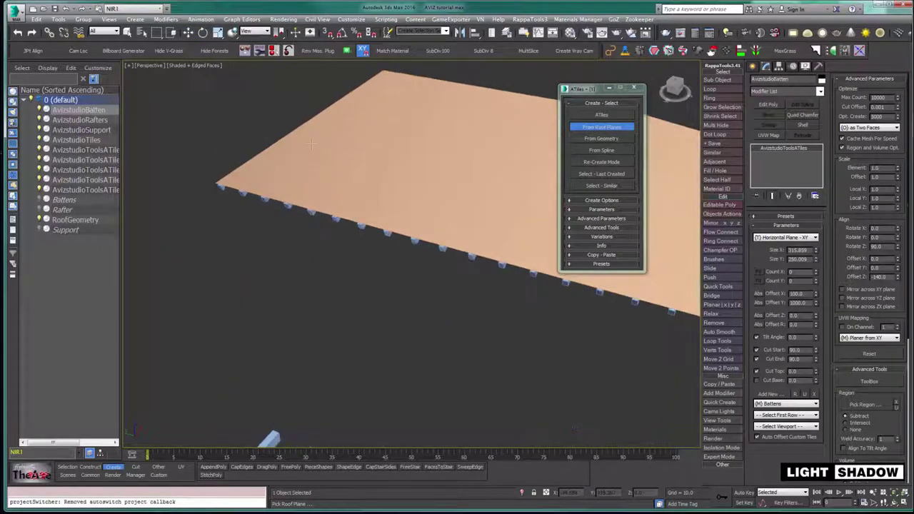
pyautogui.click(330, 209)
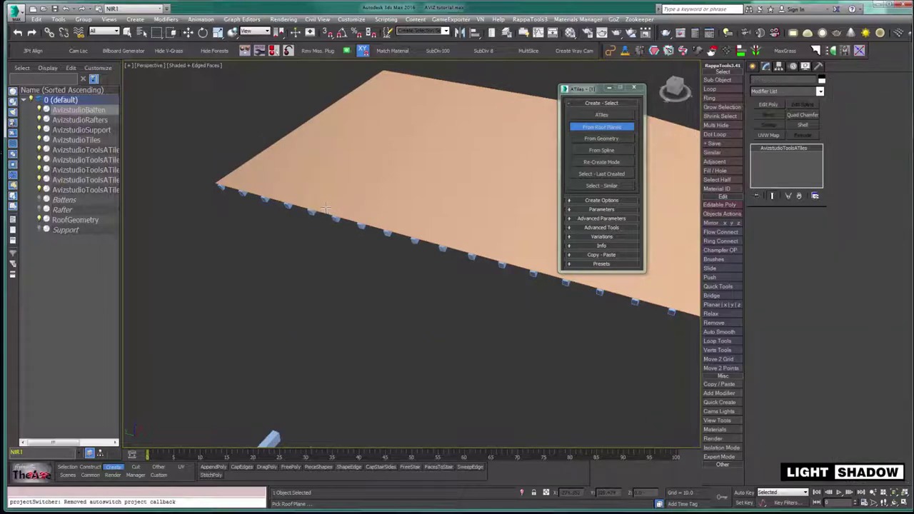
# Apply the battens to the adjoining hip-end roof plane, picking it near its eave
pyautogui.moveTo(442, 235); pyautogui.dragTo(140, 145, button='middle')
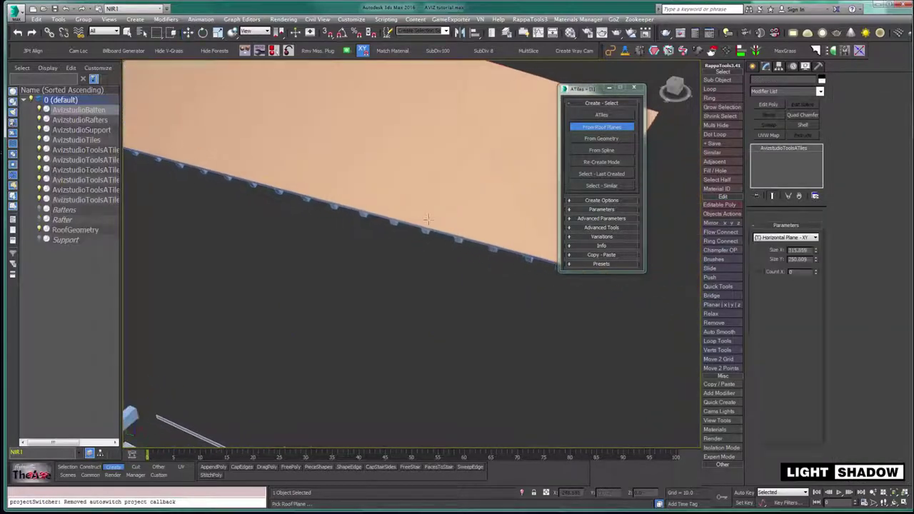
pyautogui.moveTo(428, 218); pyautogui.dragTo(367, 222, button='middle')
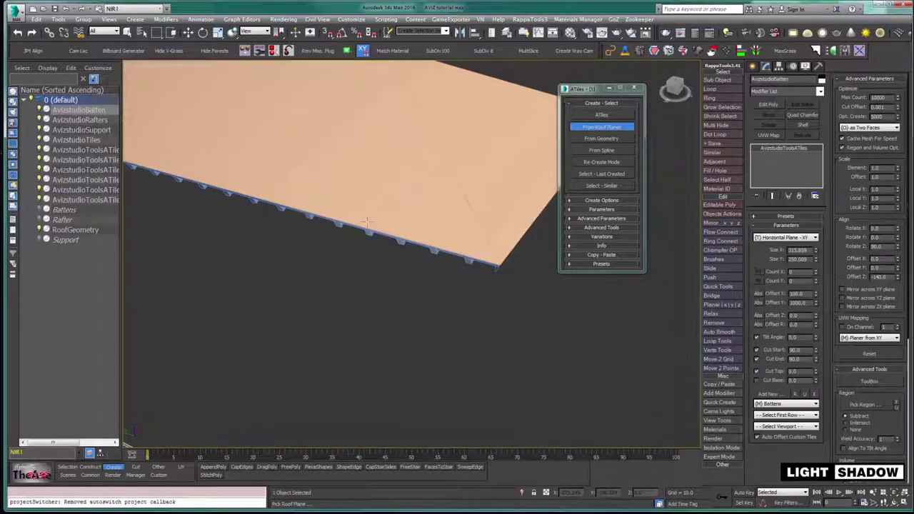
pyautogui.click(509, 243)
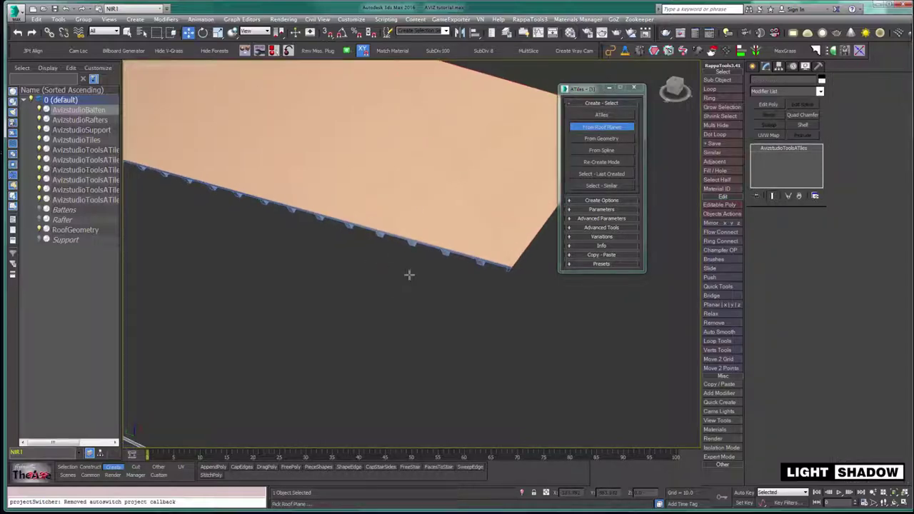
# Inspect the layers from beneath the roof and apply the battens to the opposite long roof plane at its eave
pyautogui.scroll(-2, 408, 273)
pyautogui.keyDown('alt'); pyautogui.moveTo(408, 261); pyautogui.dragTo(413, 218, button='middle'); pyautogui.keyUp('alt')
pyautogui.keyDown('alt'); pyautogui.moveTo(357, 314); pyautogui.dragTo(394, 113, button='middle'); pyautogui.keyUp('alt')
pyautogui.keyDown('alt'); pyautogui.moveTo(384, 242); pyautogui.dragTo(459, 103, button='middle'); pyautogui.keyUp('alt')
pyautogui.keyDown('alt'); pyautogui.moveTo(322, 196); pyautogui.dragTo(379, 86, button='middle'); pyautogui.keyUp('alt')
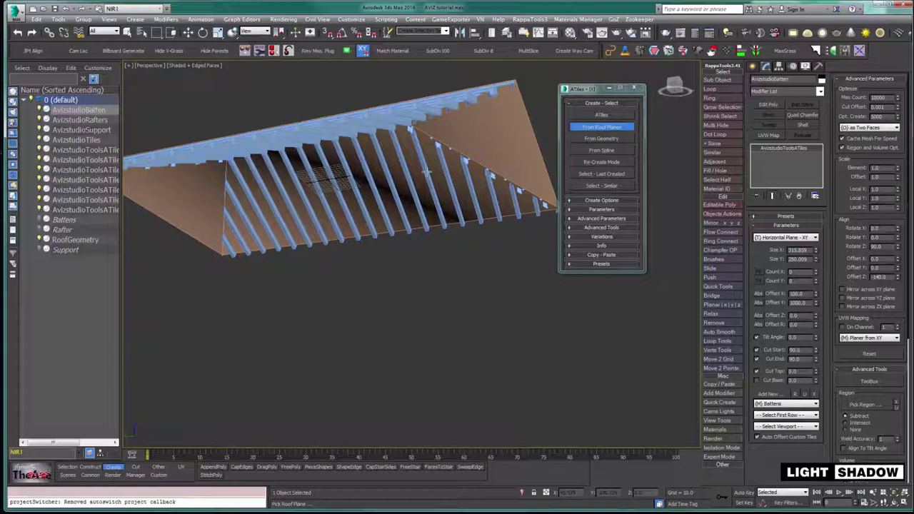
pyautogui.keyDown('alt'); pyautogui.moveTo(365, 183); pyautogui.dragTo(270, 214, button='middle'); pyautogui.keyUp('alt')
pyautogui.keyDown('alt'); pyautogui.moveTo(398, 209); pyautogui.dragTo(364, 268, button='middle'); pyautogui.keyUp('alt')
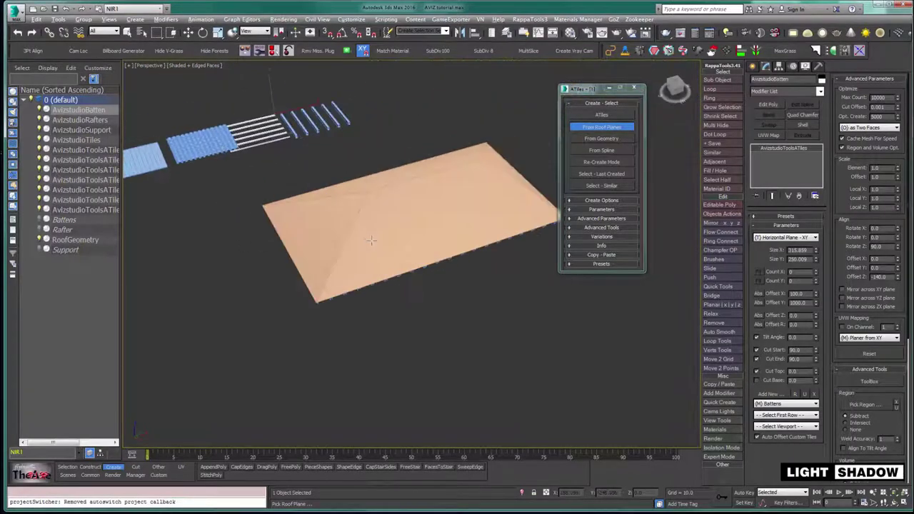
pyautogui.click(363, 277)
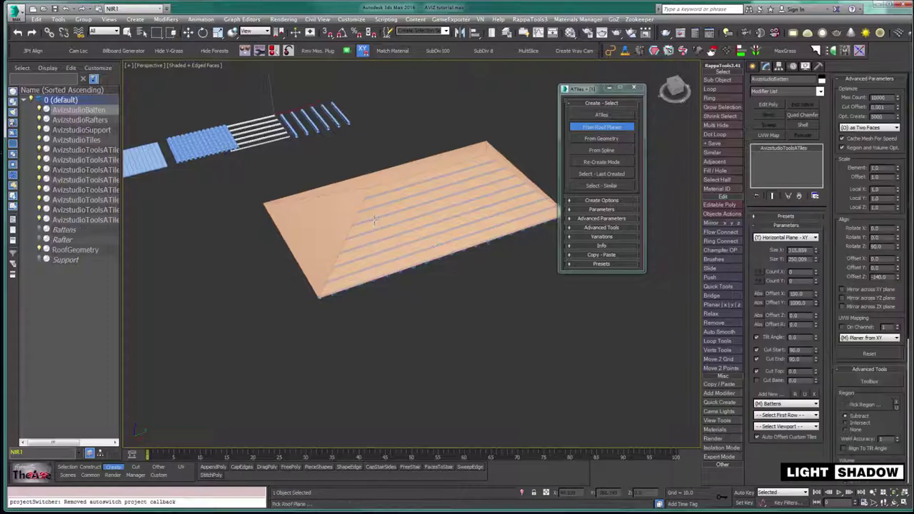
# Apply the battens to the remaining hip-end roof plane and leave roof plane picking
pyautogui.keyDown('alt'); pyautogui.moveTo(375, 221); pyautogui.dragTo(405, 159); pyautogui.keyUp('alt')
pyautogui.keyDown('alt'); pyautogui.moveTo(405, 158); pyautogui.dragTo(372, 214, button='middle'); pyautogui.keyUp('alt')
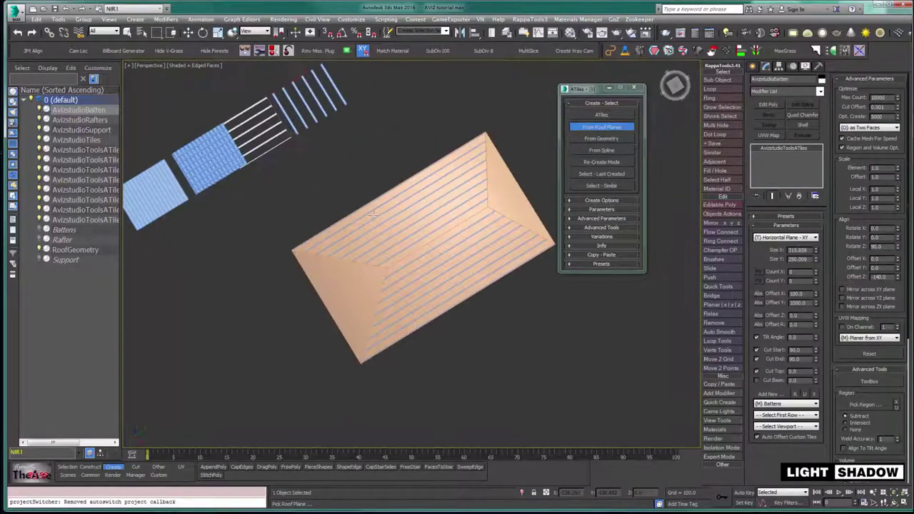
pyautogui.click(521, 203)
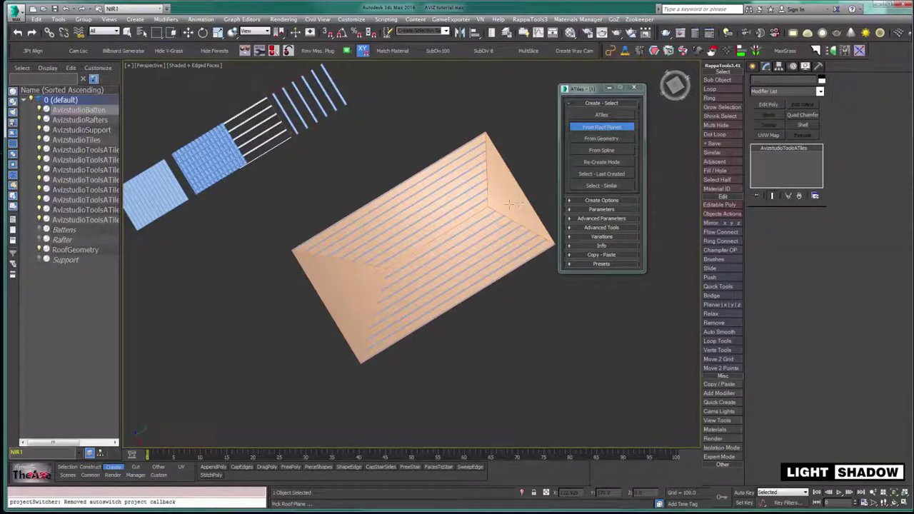
pyautogui.click(437, 213)
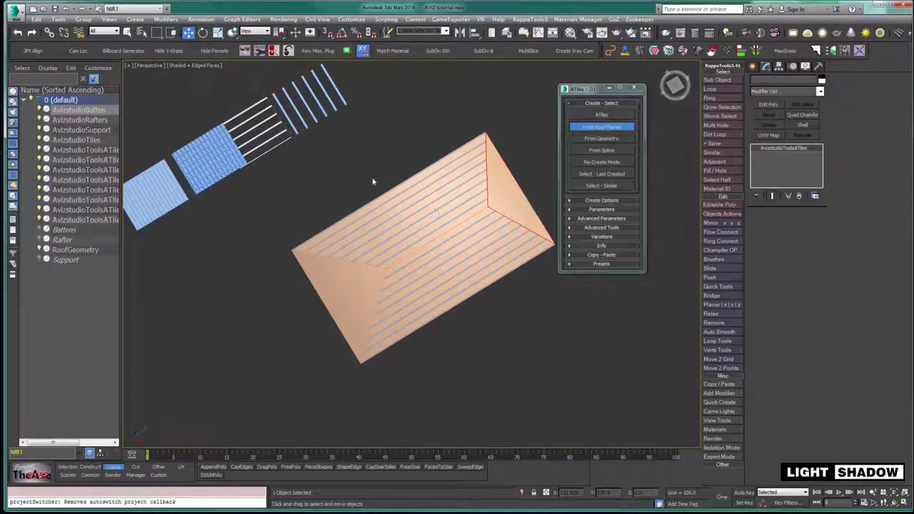
pyautogui.keyDown('alt'); pyautogui.moveTo(369, 210); pyautogui.dragTo(423, 135, button='middle'); pyautogui.keyUp('alt')
pyautogui.keyDown('alt'); pyautogui.moveTo(437, 171); pyautogui.dragTo(397, 270, button='middle'); pyautogui.keyUp('alt')
pyautogui.scroll(5, 400, 272)
pyautogui.rightClick(483, 300)
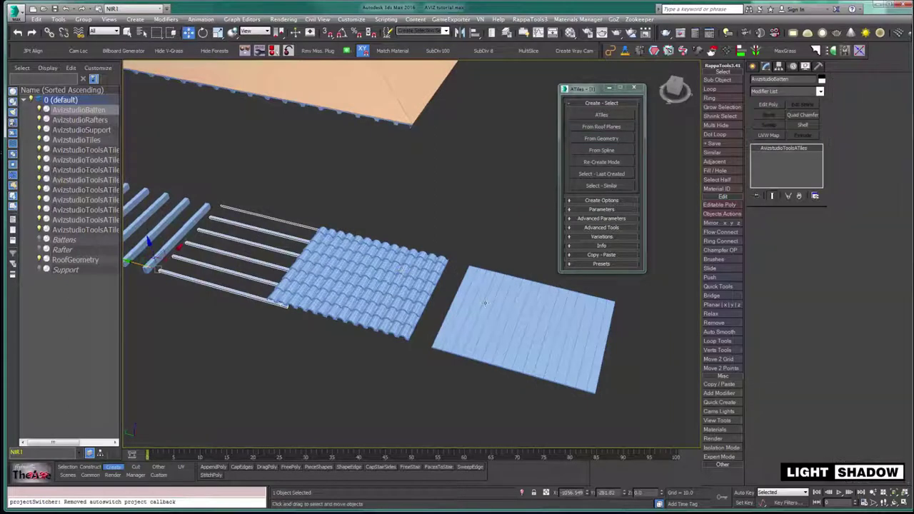
# Select AvizstudioSupport and apply it with From Roof Planes to the long front roof plane, picking it at its eave
pyautogui.click(474, 292)
pyautogui.moveTo(493, 218); pyautogui.dragTo(550, 278, button='middle')
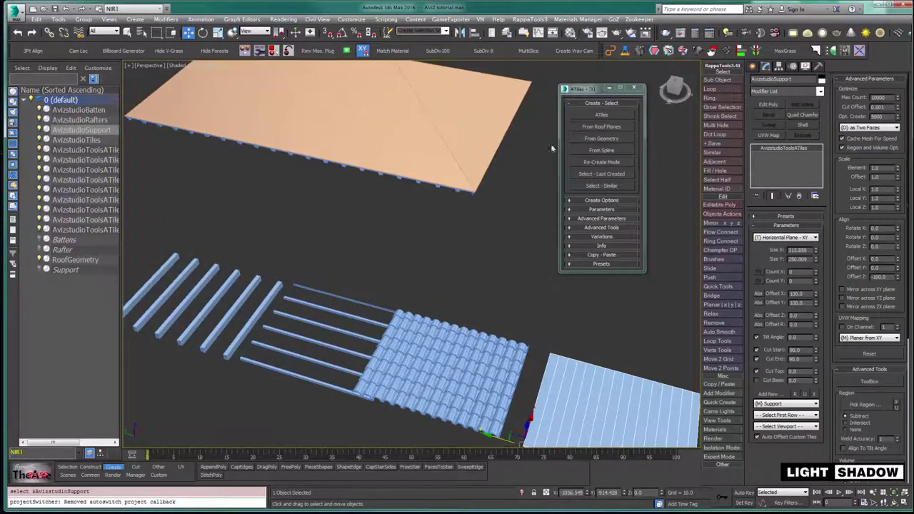
pyautogui.click(590, 129)
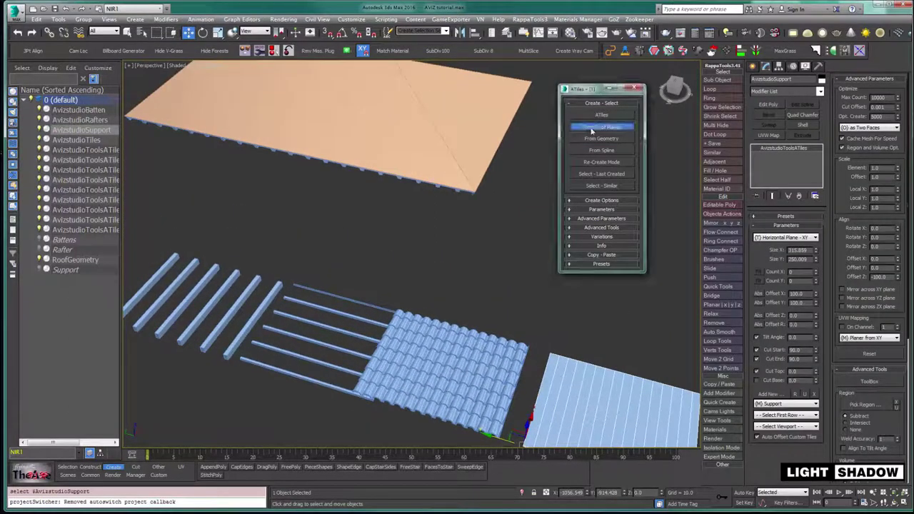
pyautogui.click(445, 178)
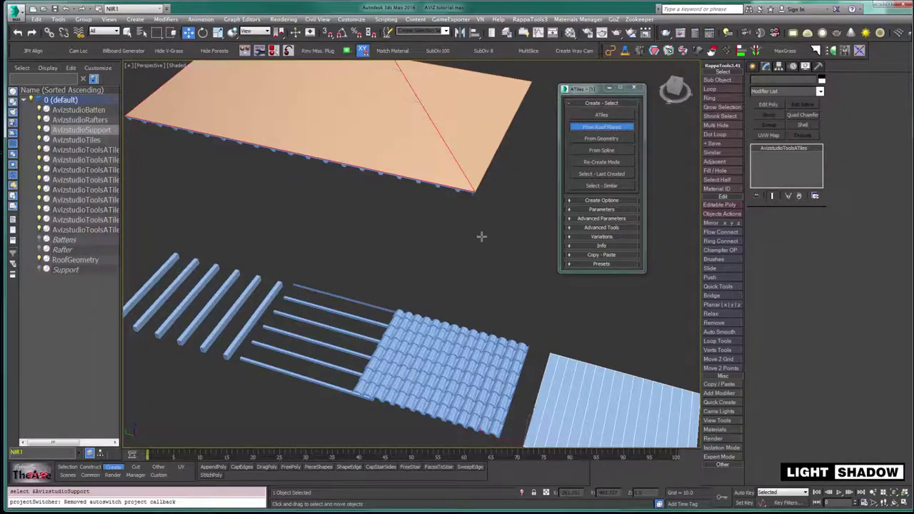
# Apply the support layer to the adjoining hip-end roof plane, picking it near its eave
pyautogui.scroll(-3, 481, 236)
pyautogui.keyDown('alt'); pyautogui.moveTo(459, 222); pyautogui.dragTo(431, 230, button='middle'); pyautogui.keyUp('alt')
pyautogui.scroll(3, 448, 253)
pyautogui.click(460, 193)
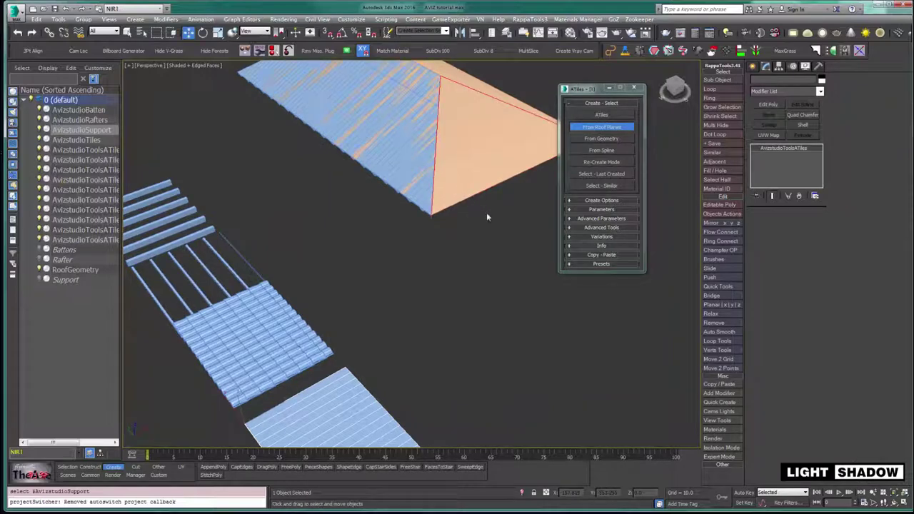
# Apply the support layer to the opposite long roof plane, picking it near its eave
pyautogui.moveTo(487, 217); pyautogui.dragTo(380, 275, button='middle')
pyautogui.scroll(-4, 464, 250)
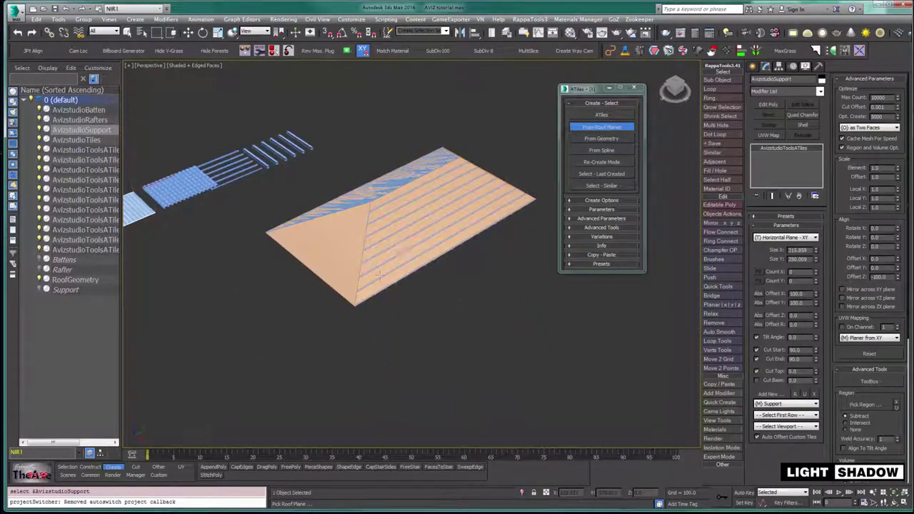
pyautogui.scroll(3, 381, 276)
pyautogui.click(376, 292)
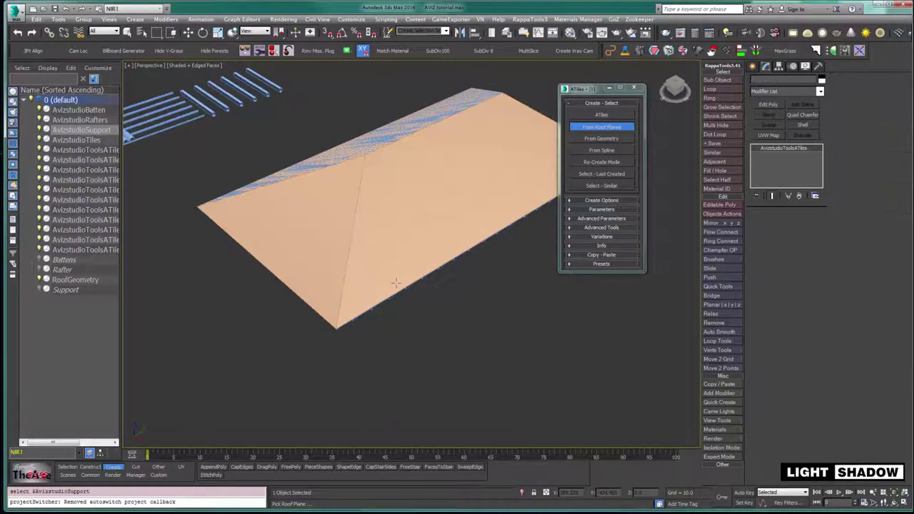
pyautogui.click(383, 269)
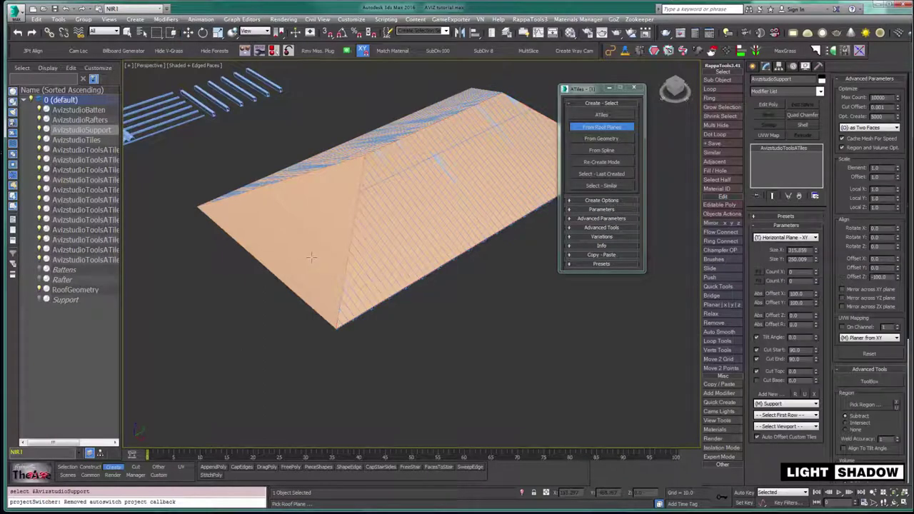
# End roof plane picking and hide all rafter, batten and support layers generated on the roof, keeping RoofGeometry shown
pyautogui.keyDown('alt'); pyautogui.moveTo(299, 267); pyautogui.dragTo(367, 255, button='middle'); pyautogui.keyUp('alt')
pyautogui.scroll(-4, 286, 234)
pyautogui.moveTo(286, 234); pyautogui.dragTo(524, 305, button='middle')
pyautogui.keyDown('alt'); pyautogui.moveTo(355, 282); pyautogui.dragTo(391, 277, button='middle'); pyautogui.keyUp('alt')
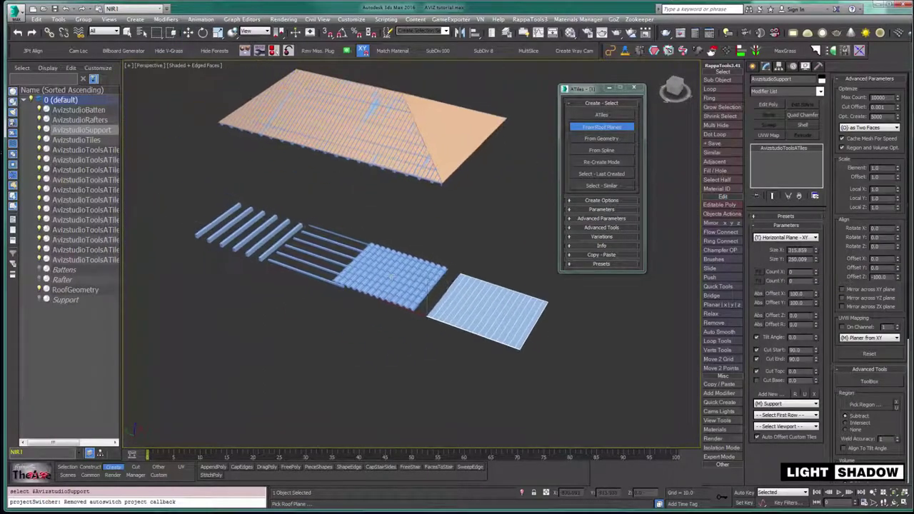
pyautogui.rightClick(379, 226)
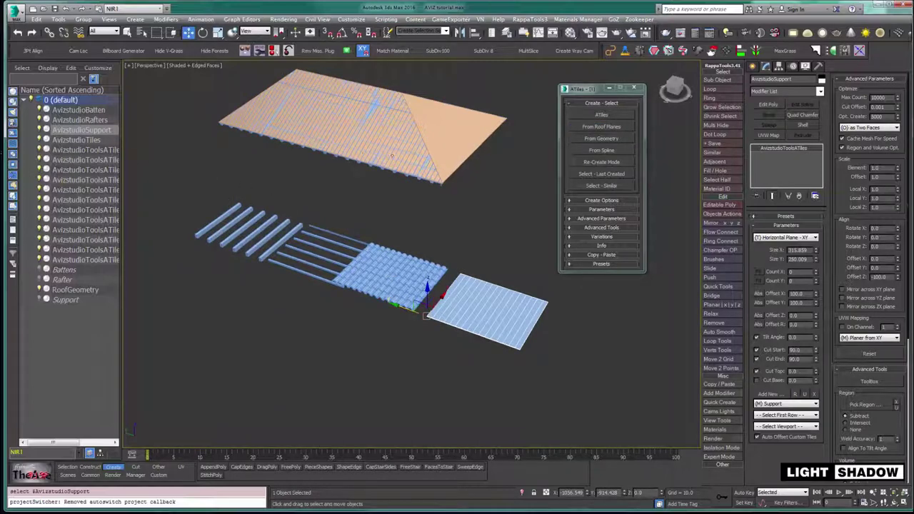
pyautogui.click(421, 158)
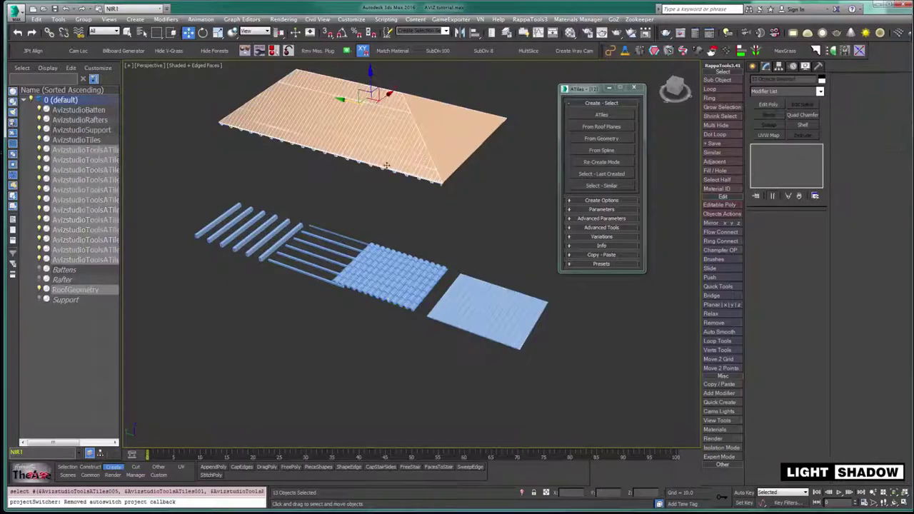
pyautogui.rightClick(441, 145)
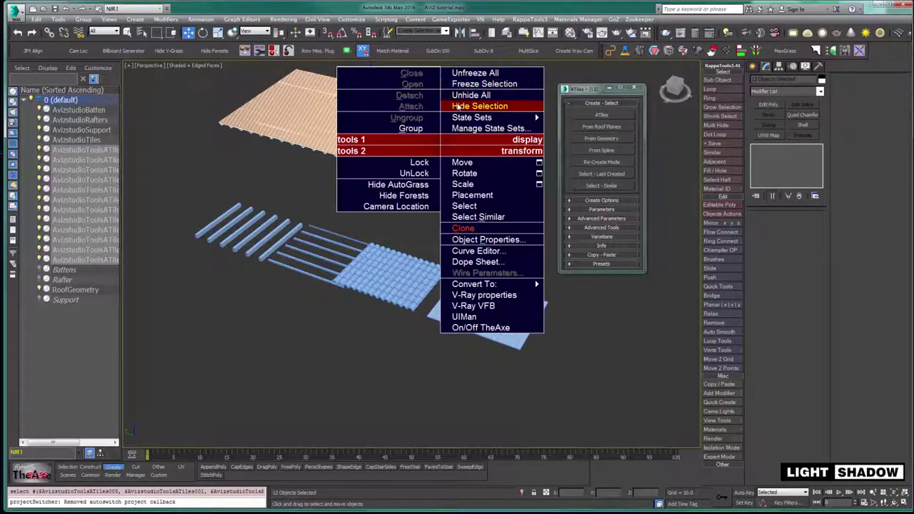
pyautogui.click(460, 106)
# Select AvizstudioTiles and apply it with From Roof Planes to the long front roof plane, picking it at its eave
pyautogui.click(391, 270)
pyautogui.keyDown('alt'); pyautogui.moveTo(330, 175); pyautogui.dragTo(353, 187, button='middle'); pyautogui.keyUp('alt')
pyautogui.moveTo(352, 187); pyautogui.dragTo(364, 207, button='middle')
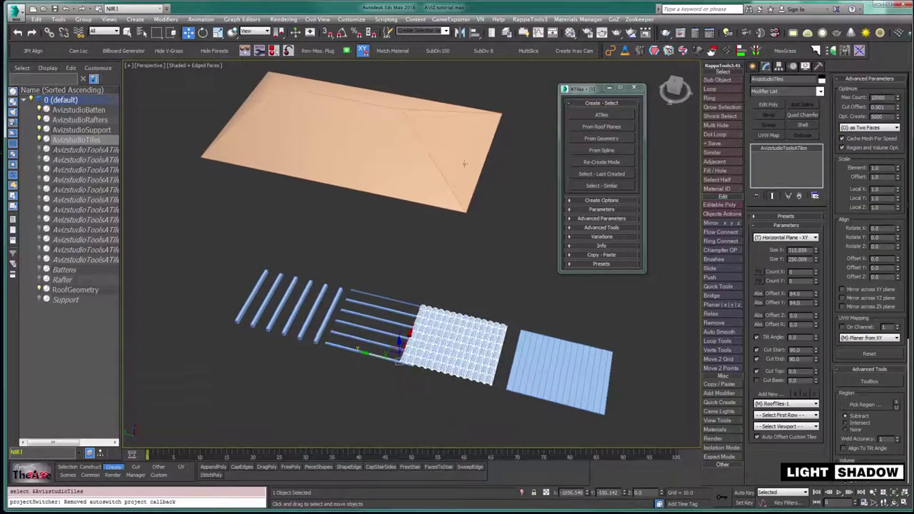
pyautogui.click(584, 128)
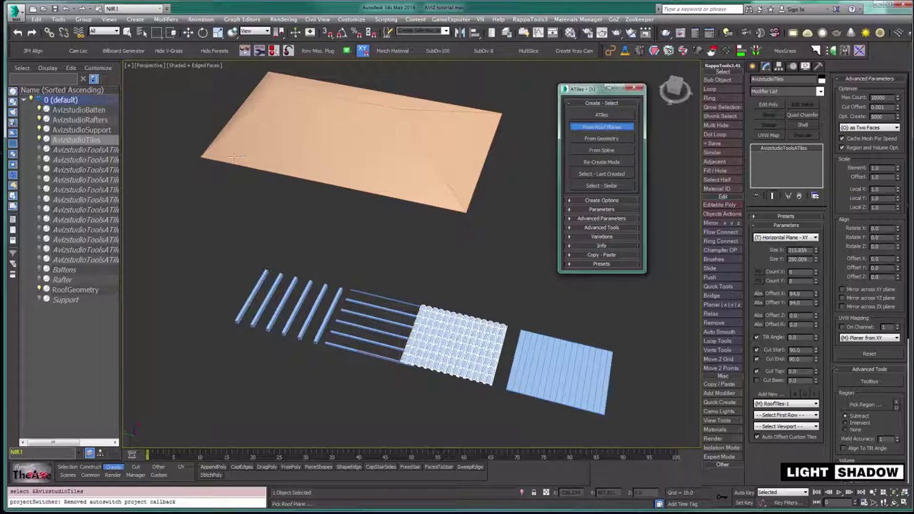
pyautogui.click(340, 181)
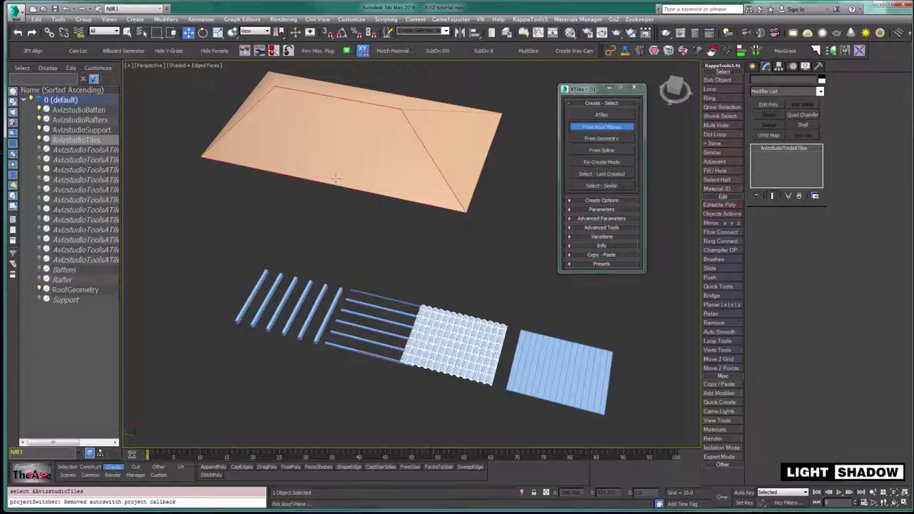
# Apply the roof tiles to the adjoining hip-end plane and to the opposite long roof plane
pyautogui.click(467, 187)
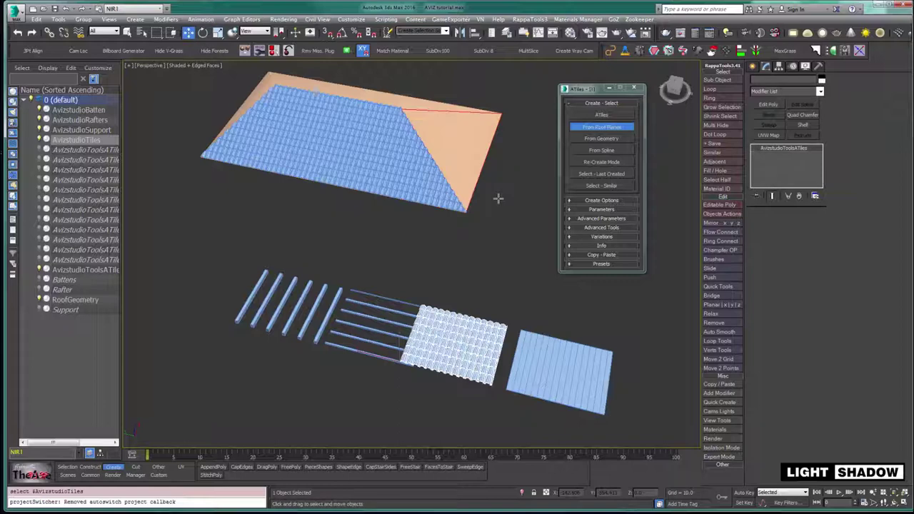
pyautogui.click(498, 199)
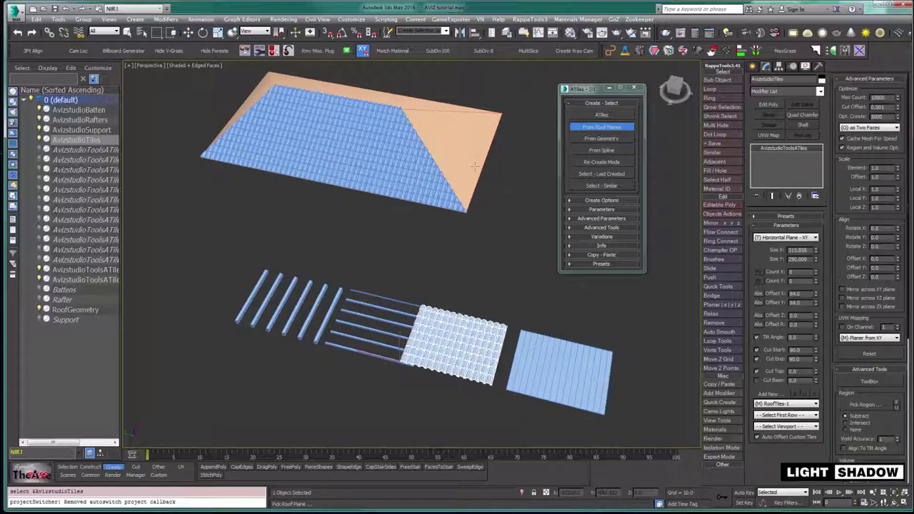
pyautogui.click(443, 105)
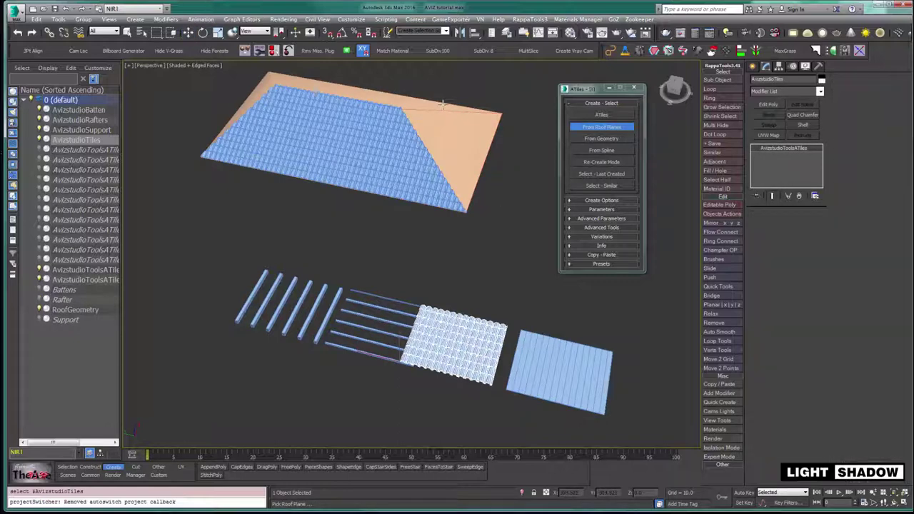
pyautogui.click(459, 138)
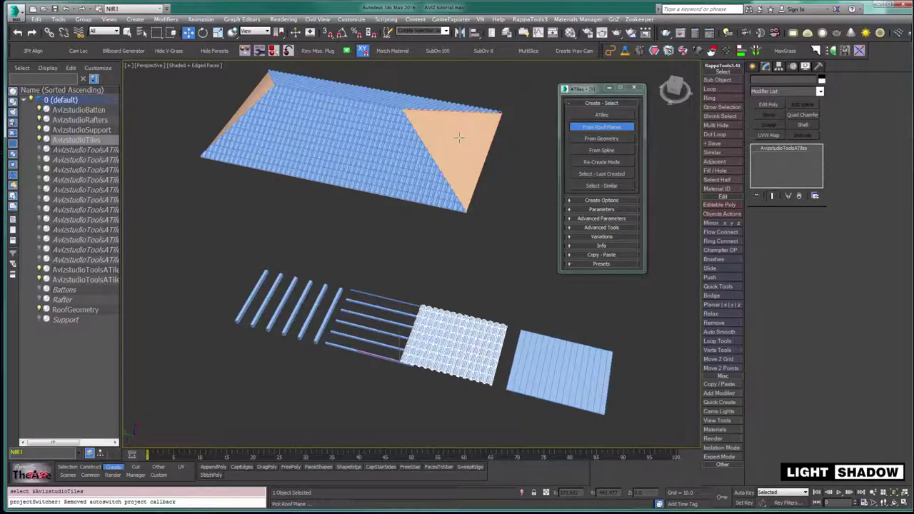
# Apply the roof tiles to the remaining hip-end plane and leave roof plane picking
pyautogui.keyDown('alt'); pyautogui.moveTo(455, 143); pyautogui.dragTo(480, 157, button='middle'); pyautogui.keyUp('alt')
pyautogui.moveTo(321, 215); pyautogui.dragTo(360, 204, button='middle')
pyautogui.rightClick(284, 200)
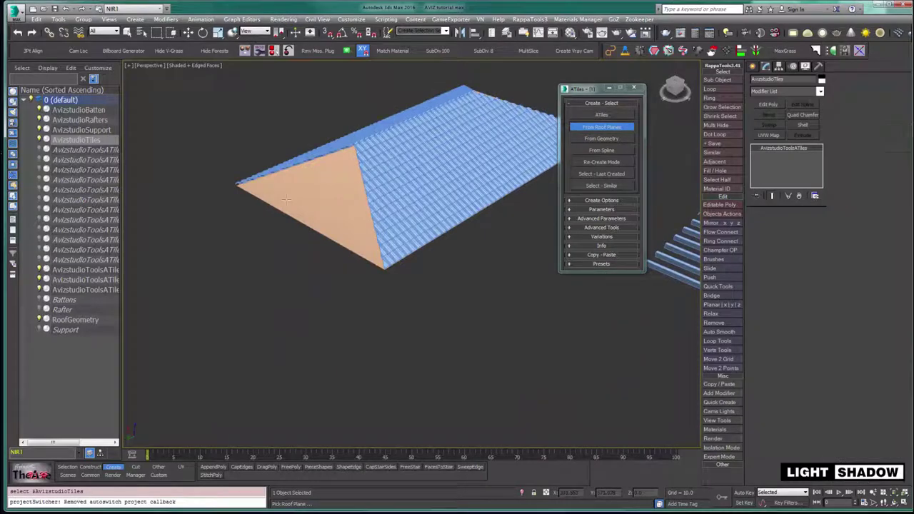
pyautogui.rightClick(380, 223)
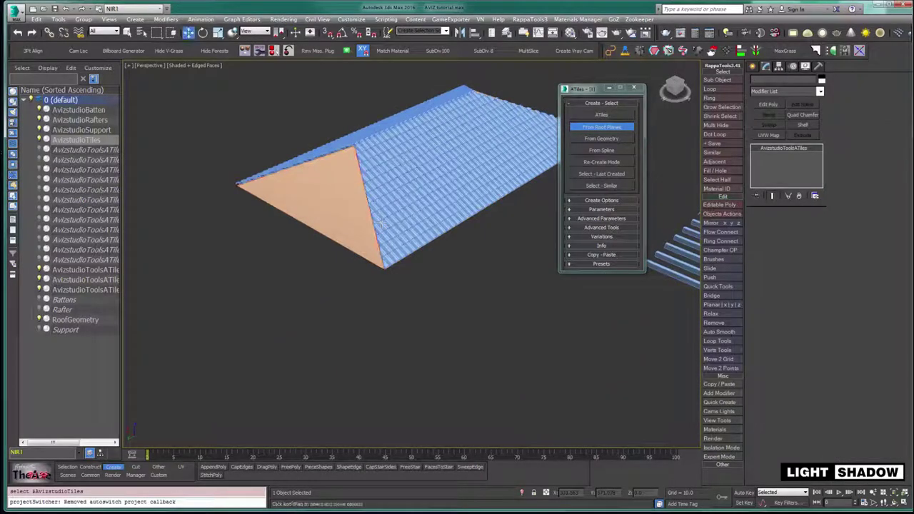
pyautogui.click(469, 230)
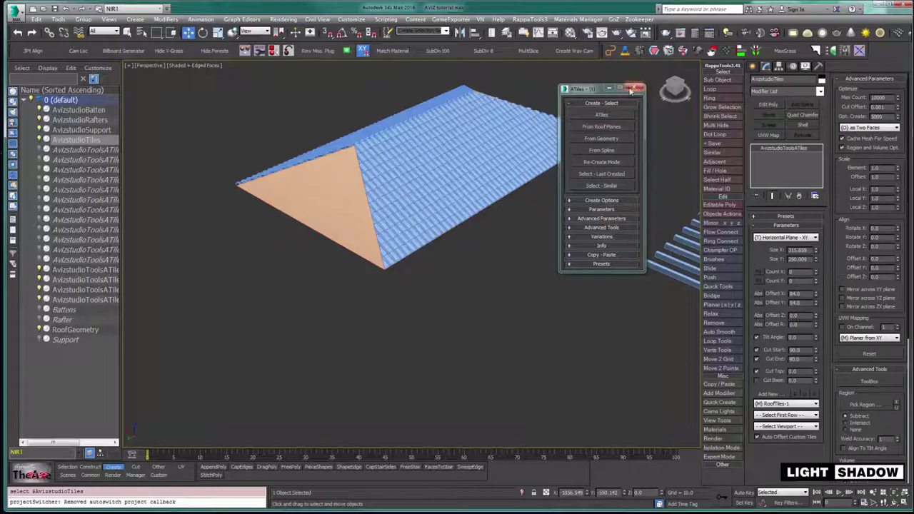
# Close the ATiles tool window and isolate RoofGeometry
pyautogui.click(633, 87)
pyautogui.click(338, 177)
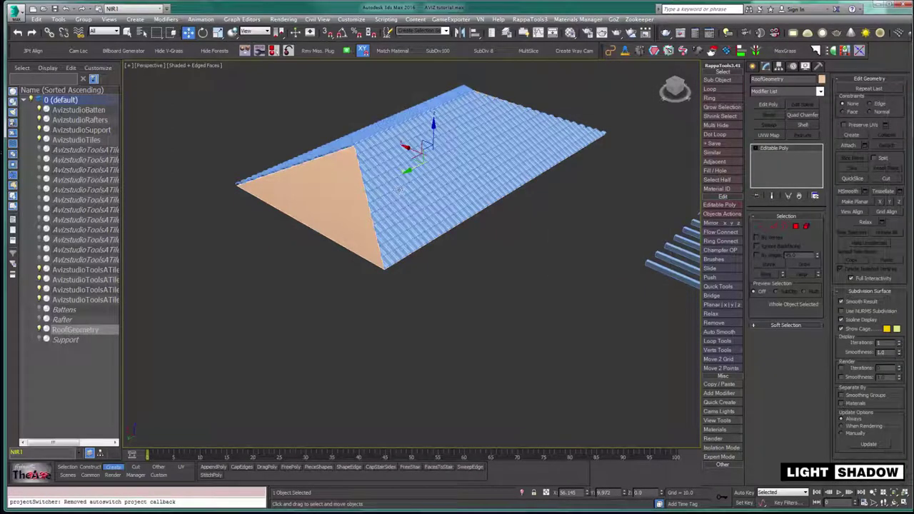
pyautogui.hotkey('alt', 'q')
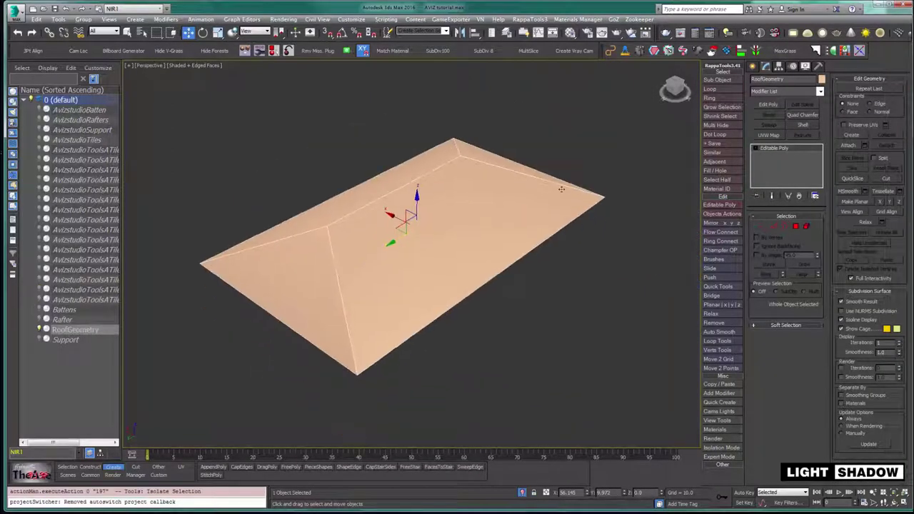
# Weld all vertices of RoofGeometry with a weld threshold of 0.1 and leave the Vertex level
pyautogui.press('1')
pyautogui.moveTo(652, 91); pyautogui.dragTo(168, 421)
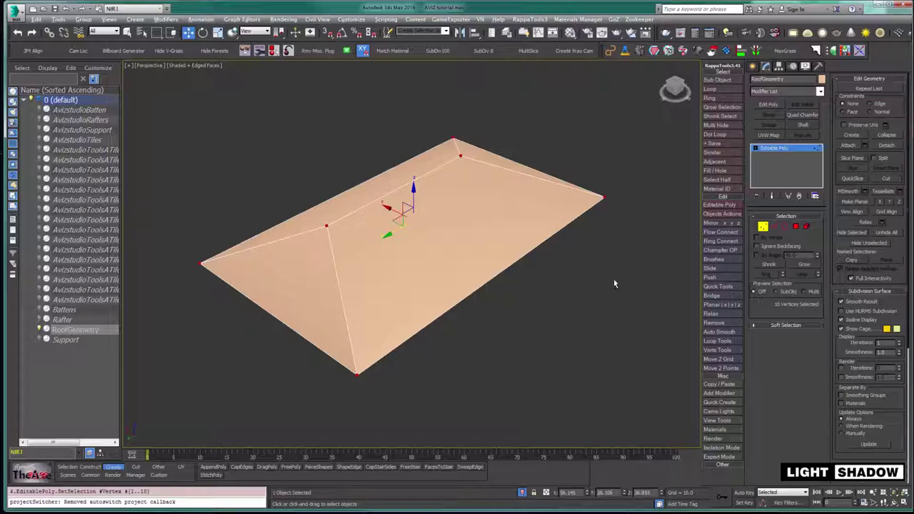
pyautogui.keyDown('alt'); pyautogui.moveTo(614, 279); pyautogui.dragTo(575, 292, button='middle'); pyautogui.keyUp('alt')
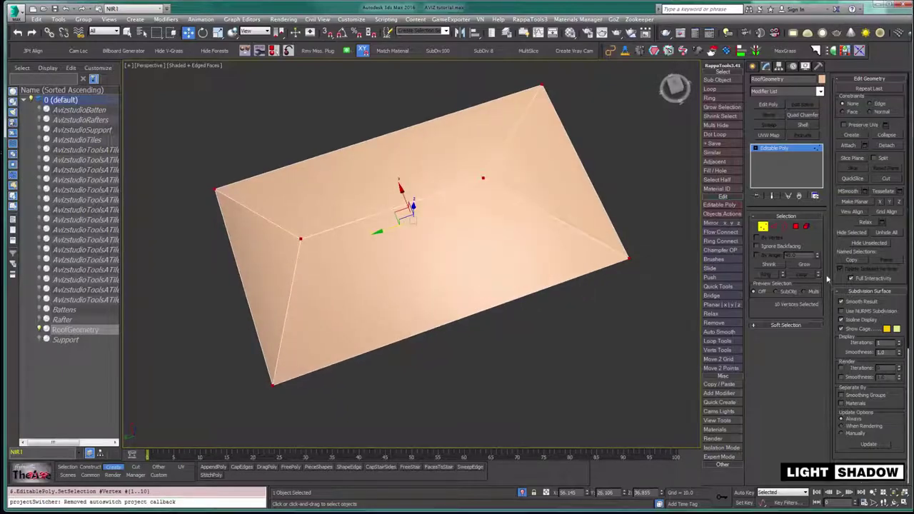
pyautogui.scroll(-5, 836, 246)
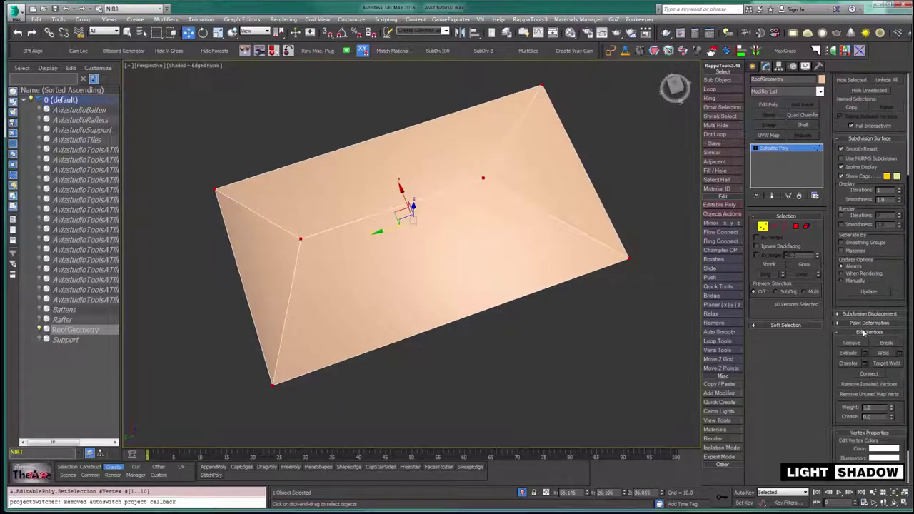
pyautogui.click(901, 353)
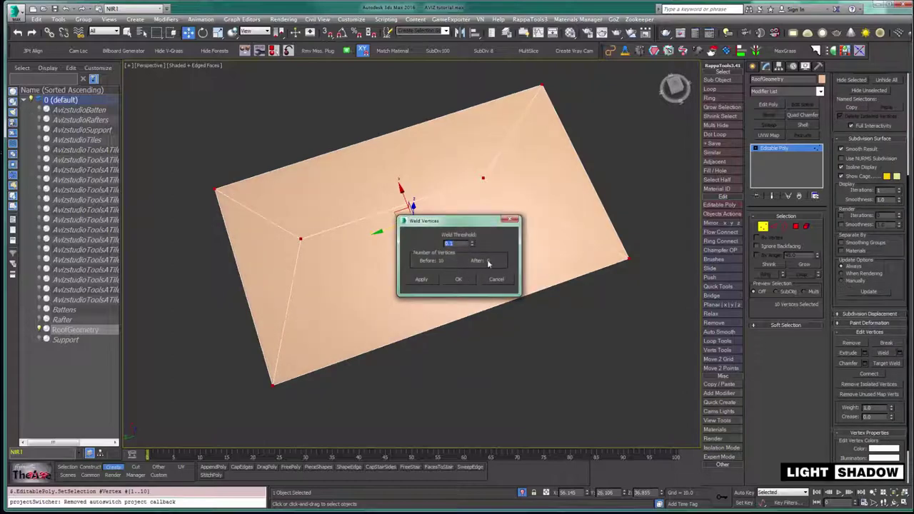
pyautogui.click(462, 280)
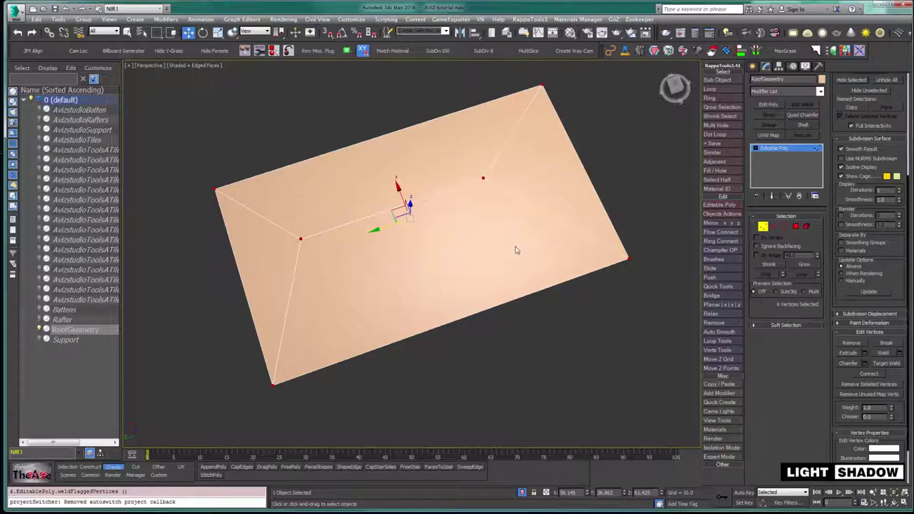
pyautogui.click(762, 228)
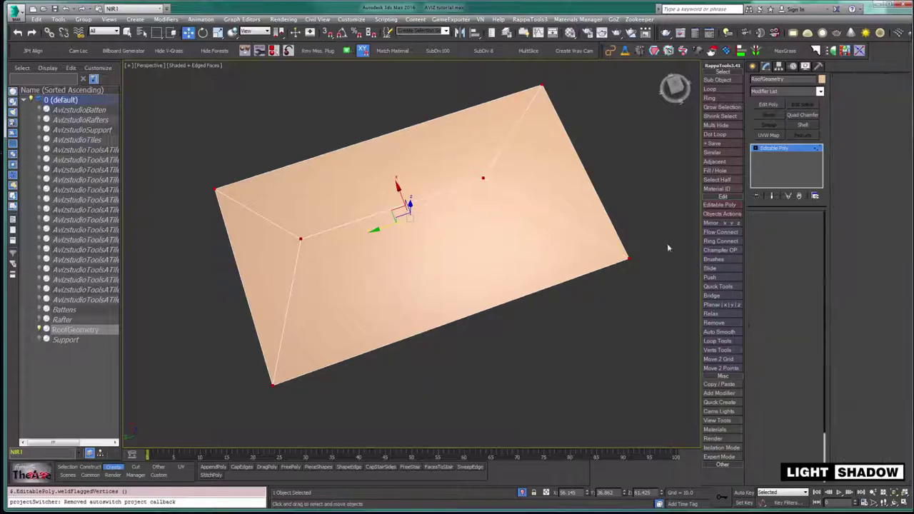
# Unhide all objects in the scene and bring the source layer samples and the roof into view
pyautogui.rightClick(511, 243)
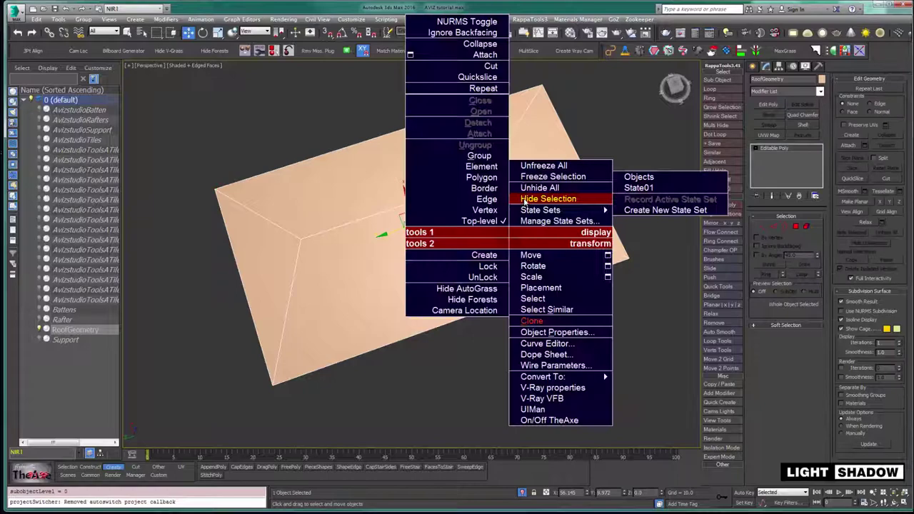
pyautogui.click(526, 188)
pyautogui.keyDown('alt'); pyautogui.moveTo(519, 217); pyautogui.dragTo(424, 370, button='middle'); pyautogui.keyUp('alt')
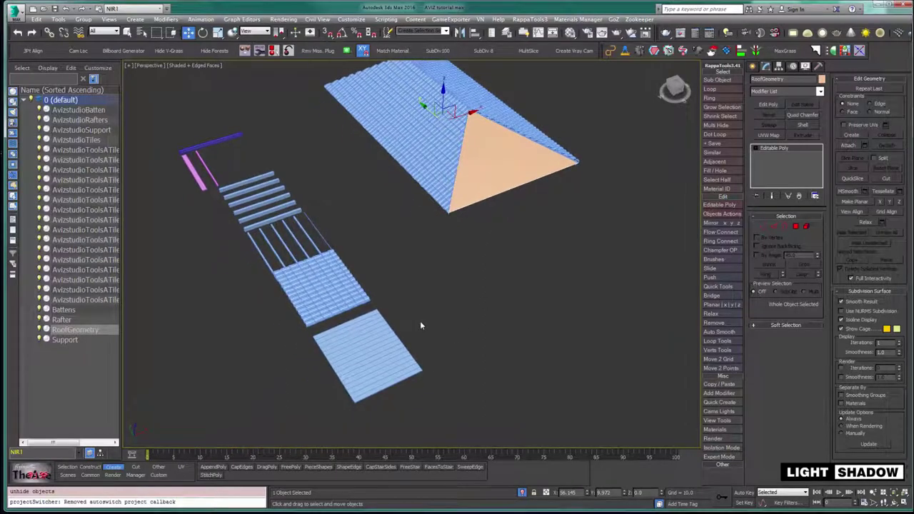
# Apply the AvizstudioTiles layer to both bare triangular hip-end planes with ATiles From Roof Planes and leave plane picking
pyautogui.click(329, 308)
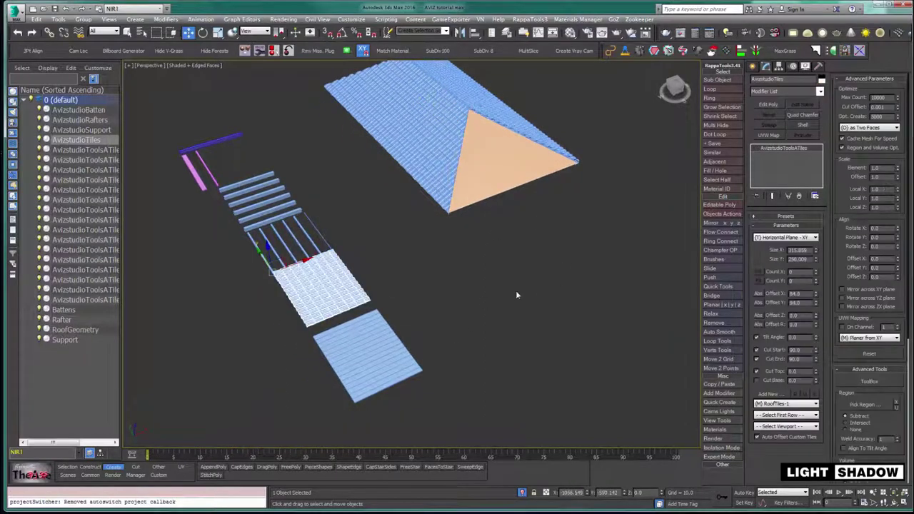
pyautogui.click(868, 381)
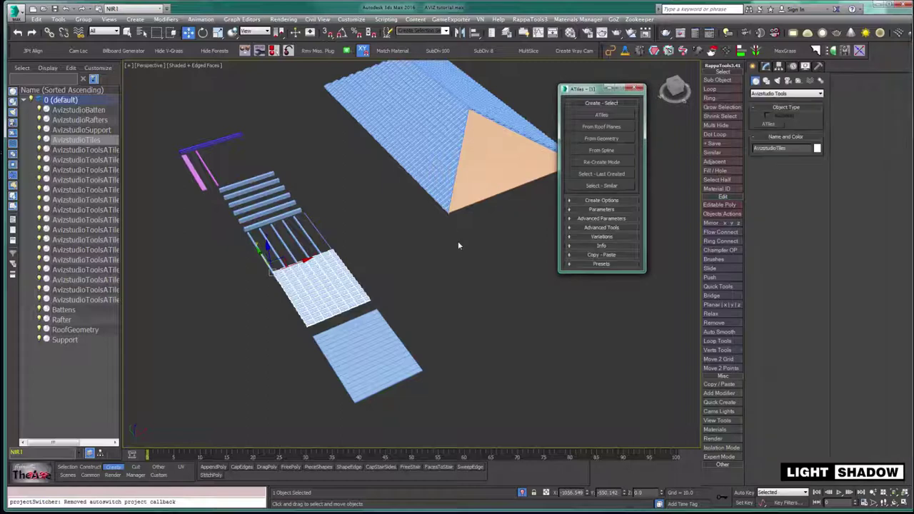
pyautogui.keyDown('alt'); pyautogui.moveTo(457, 241); pyautogui.dragTo(465, 235, button='middle'); pyautogui.keyUp('alt')
pyautogui.click(592, 127)
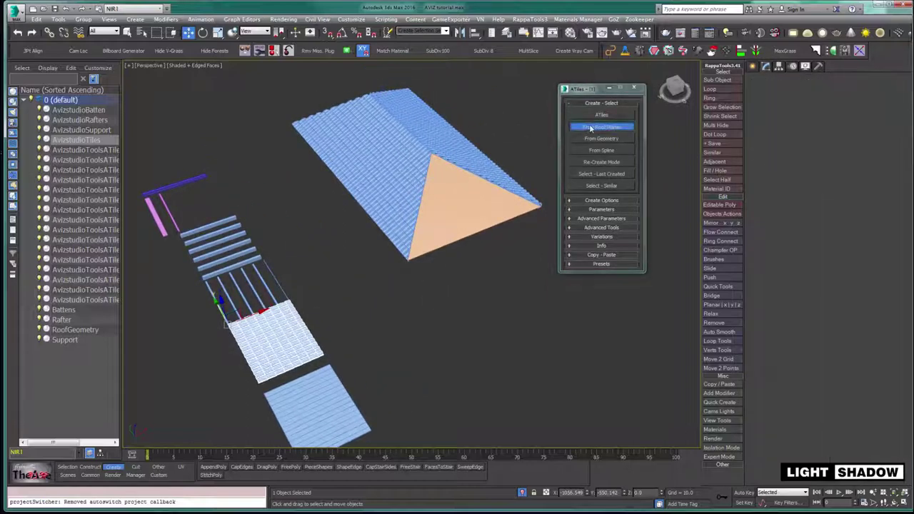
pyautogui.click(431, 255)
pyautogui.keyDown('alt'); pyautogui.moveTo(414, 281); pyautogui.dragTo(341, 255, button='middle'); pyautogui.keyUp('alt')
pyautogui.click(332, 249)
pyautogui.keyDown('alt'); pyautogui.moveTo(388, 288); pyautogui.dragTo(402, 302, button='middle'); pyautogui.keyUp('alt')
pyautogui.rightClick(402, 302)
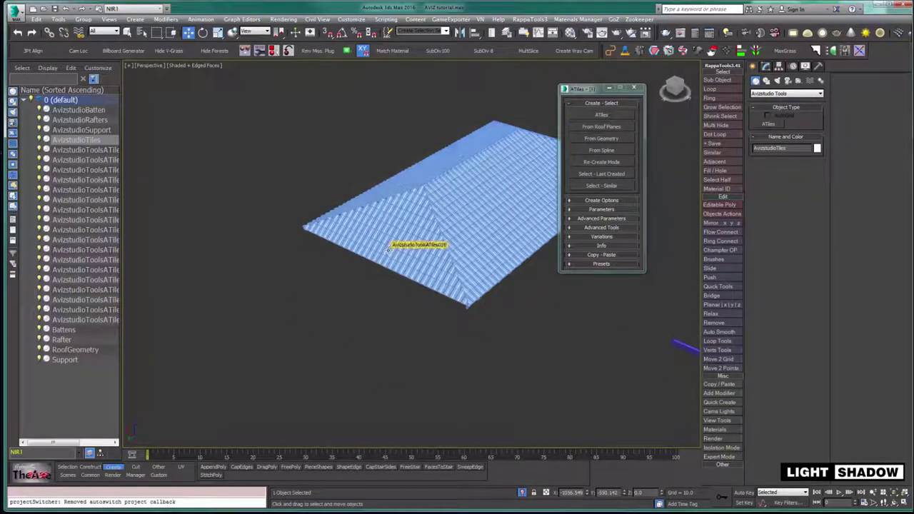
# Hide the AvizstudioTiles sample together with the tile layers on all four roof planes to expose the layers beneath
pyautogui.keyDown('ctrl'); pyautogui.click(390, 248); pyautogui.keyUp('ctrl')
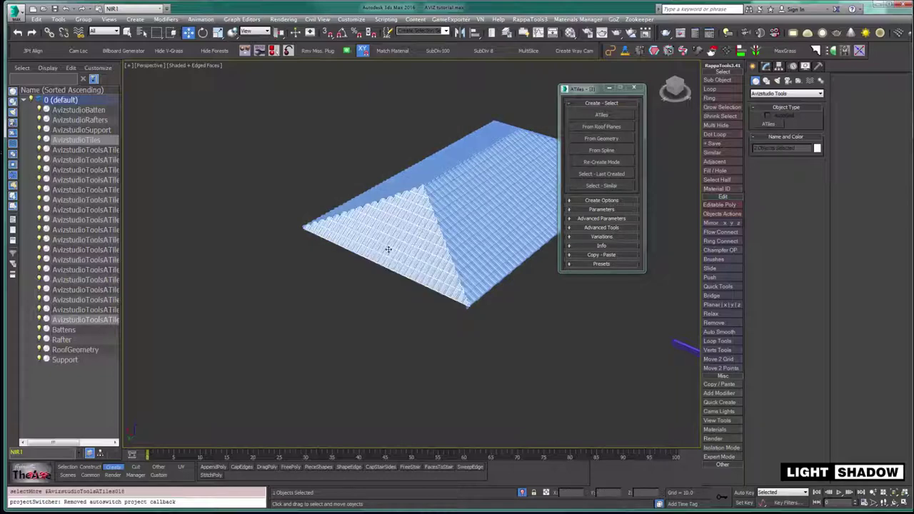
pyautogui.keyDown('ctrl'); pyautogui.click(428, 202); pyautogui.keyUp('ctrl')
pyautogui.keyDown('ctrl'); pyautogui.click(412, 180); pyautogui.keyUp('ctrl')
pyautogui.moveTo(491, 213); pyautogui.dragTo(372, 210, button='middle')
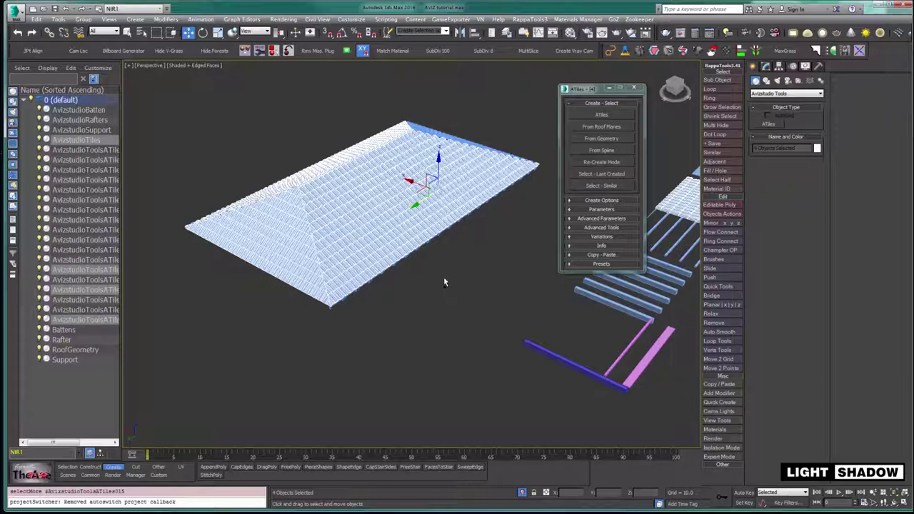
pyautogui.keyDown('alt'); pyautogui.moveTo(443, 279); pyautogui.dragTo(402, 289, button='middle'); pyautogui.keyUp('alt')
pyautogui.keyDown('ctrl'); pyautogui.click(261, 214); pyautogui.keyUp('ctrl')
pyautogui.rightClick(261, 213)
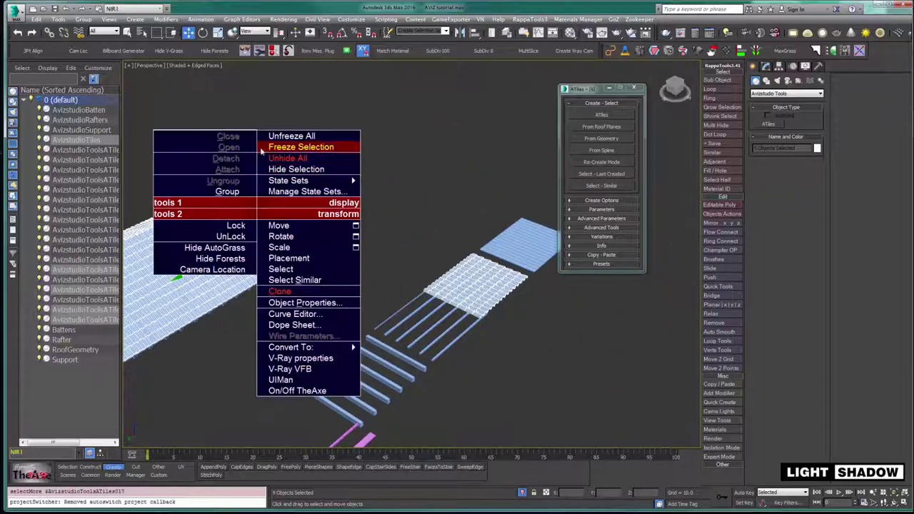
pyautogui.click(261, 170)
pyautogui.keyDown('alt'); pyautogui.moveTo(296, 239); pyautogui.dragTo(392, 219, button='middle'); pyautogui.keyUp('alt')
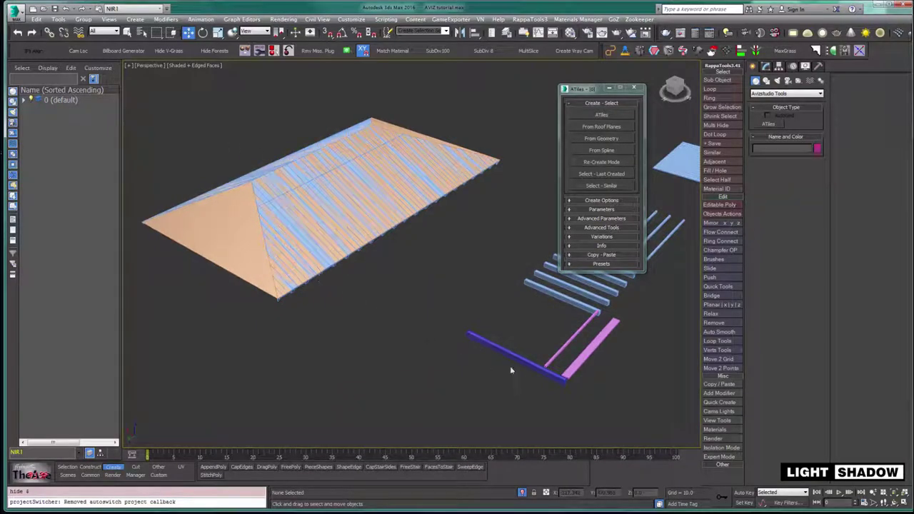
# Apply the AvizstudioRafters layer to both triangular hip-end planes with From Roof Planes and leave plane picking
pyautogui.click(542, 293)
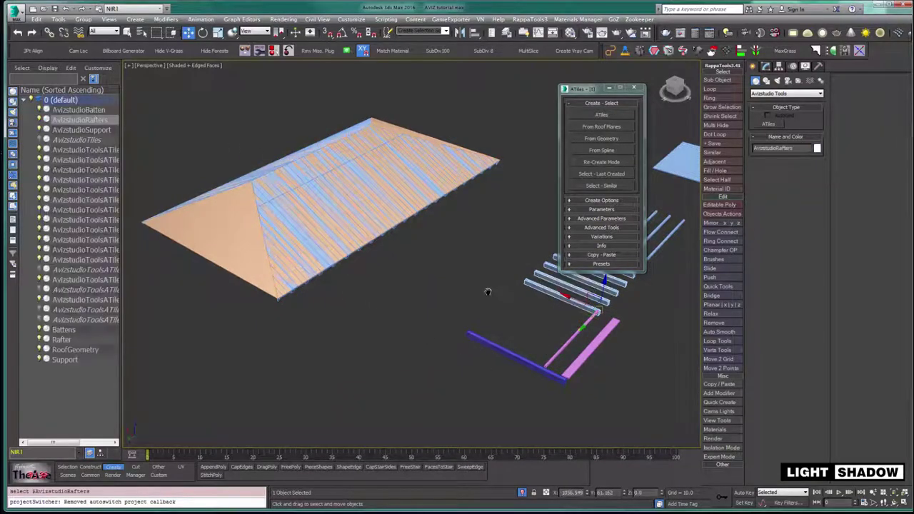
pyautogui.moveTo(488, 290); pyautogui.dragTo(519, 319, button='middle')
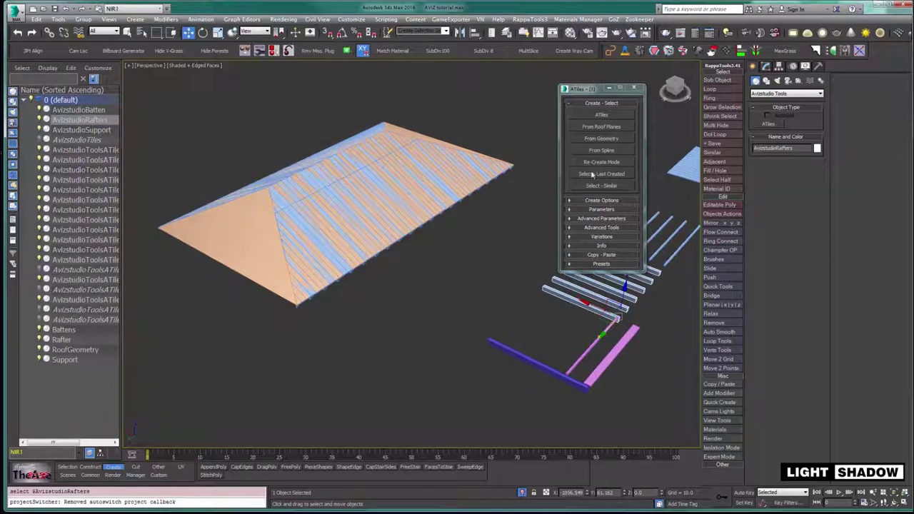
pyautogui.click(589, 124)
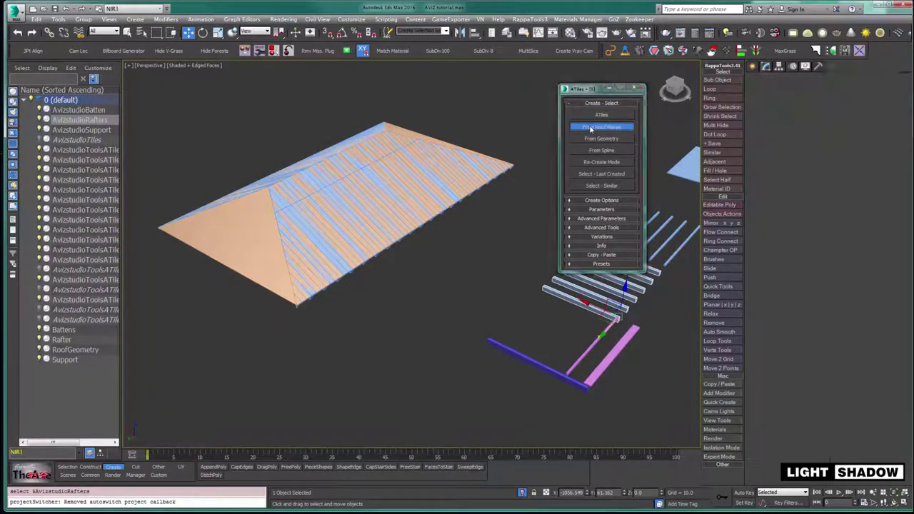
pyautogui.click(191, 241)
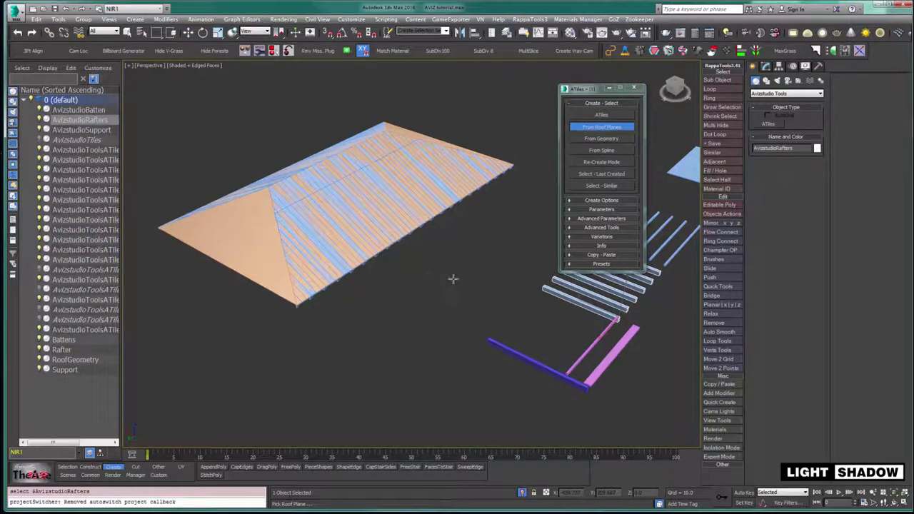
pyautogui.keyDown('alt'); pyautogui.moveTo(475, 252); pyautogui.dragTo(417, 262, button='middle'); pyautogui.keyUp('alt')
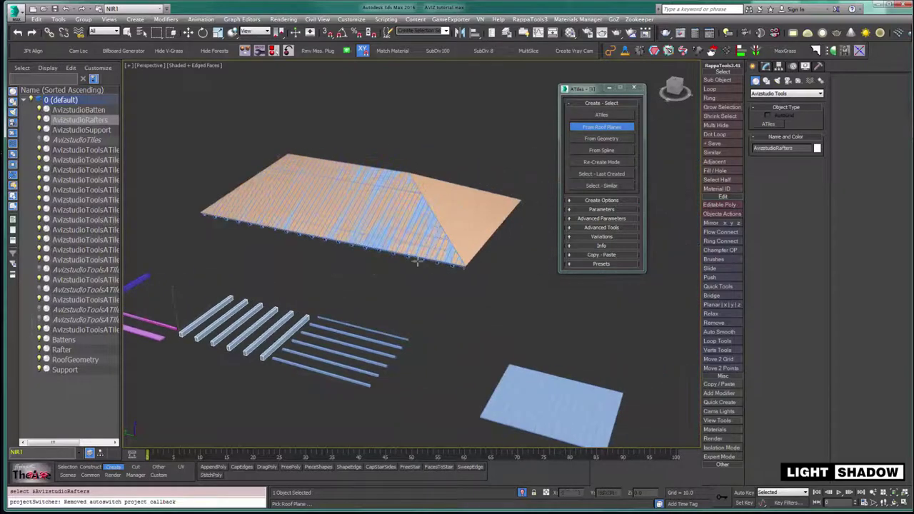
pyautogui.press('w')
pyautogui.click(472, 248)
pyautogui.rightClick(457, 290)
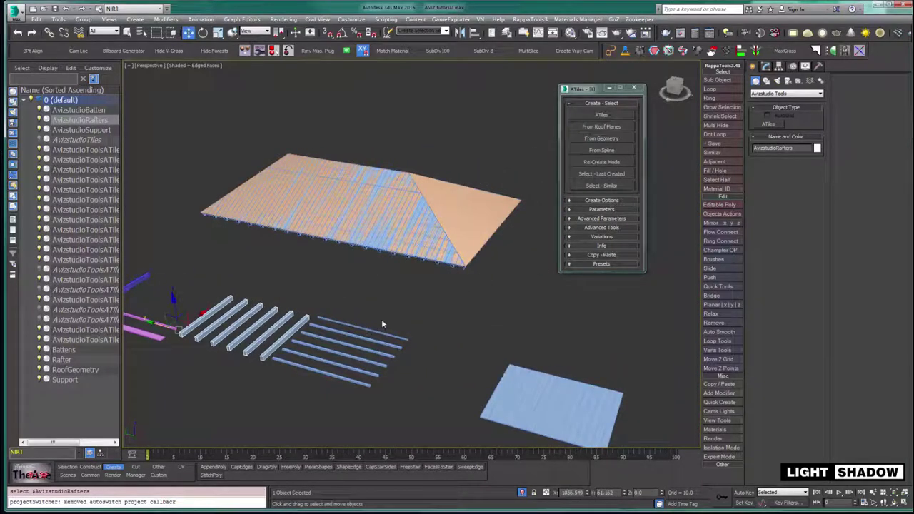
# Apply the AvizstudioBatten layer to both triangular hip-end planes with From Roof Planes and leave plane picking
pyautogui.moveTo(381, 320); pyautogui.dragTo(372, 343)
pyautogui.click(372, 346)
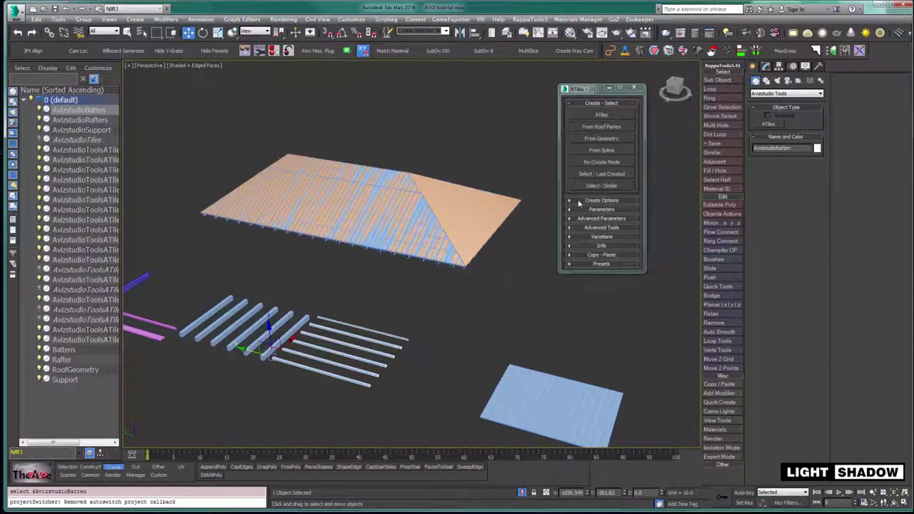
pyautogui.click(589, 128)
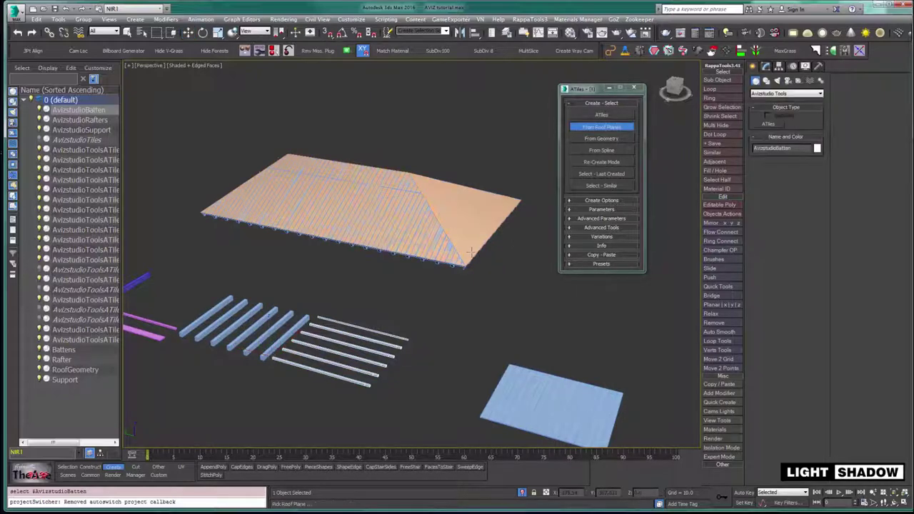
pyautogui.click(471, 253)
pyautogui.keyDown('alt'); pyautogui.moveTo(486, 263); pyautogui.dragTo(550, 254, button='middle'); pyautogui.keyUp('alt')
pyautogui.moveTo(285, 254); pyautogui.dragTo(493, 220, button='middle')
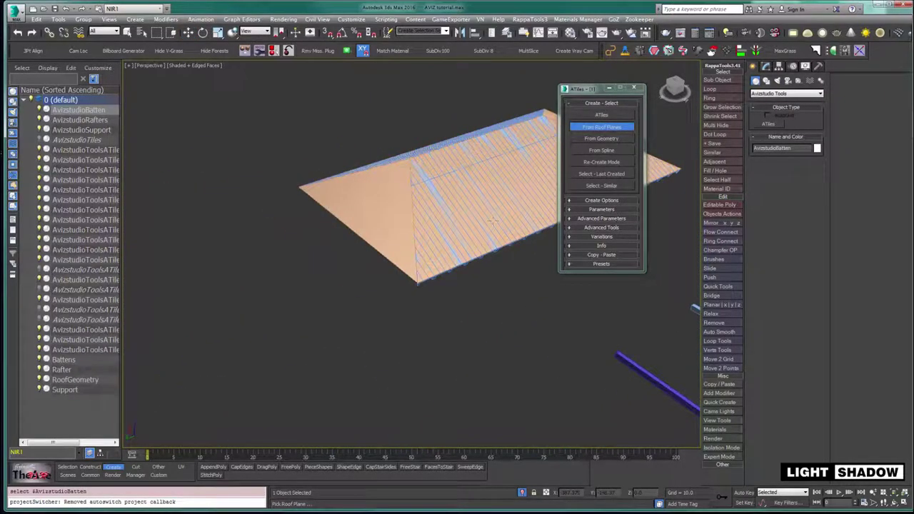
pyautogui.click(323, 188)
pyautogui.keyDown('alt'); pyautogui.moveTo(517, 270); pyautogui.dragTo(470, 284, button='middle'); pyautogui.keyUp('alt')
pyautogui.rightClick(563, 292)
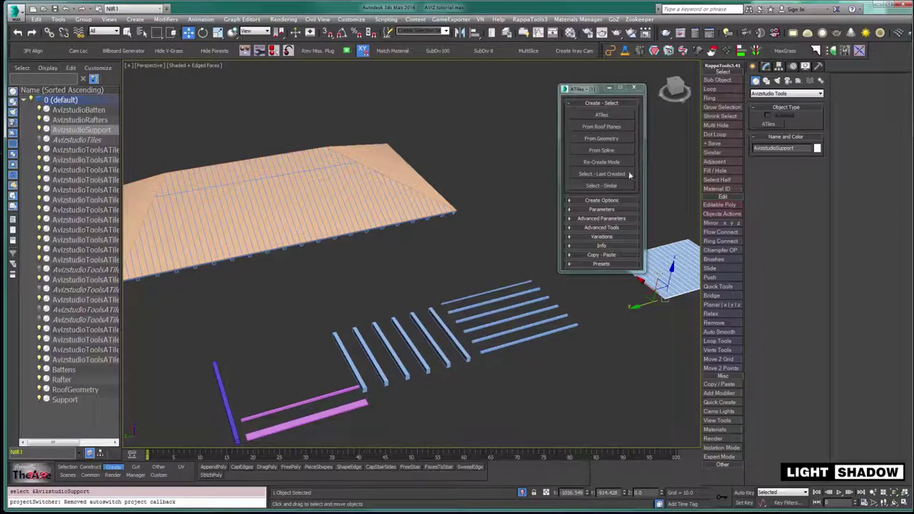
# Apply the AvizstudioSupport layer to both triangular hip-end planes with From Roof Planes and leave plane picking
pyautogui.click(598, 127)
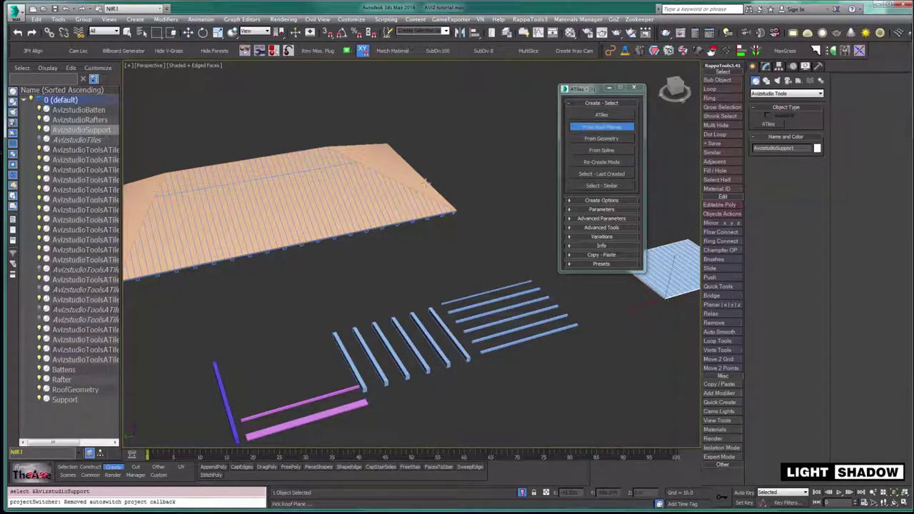
pyautogui.keyDown('alt'); pyautogui.moveTo(424, 194); pyautogui.dragTo(511, 192, button='middle'); pyautogui.keyUp('alt')
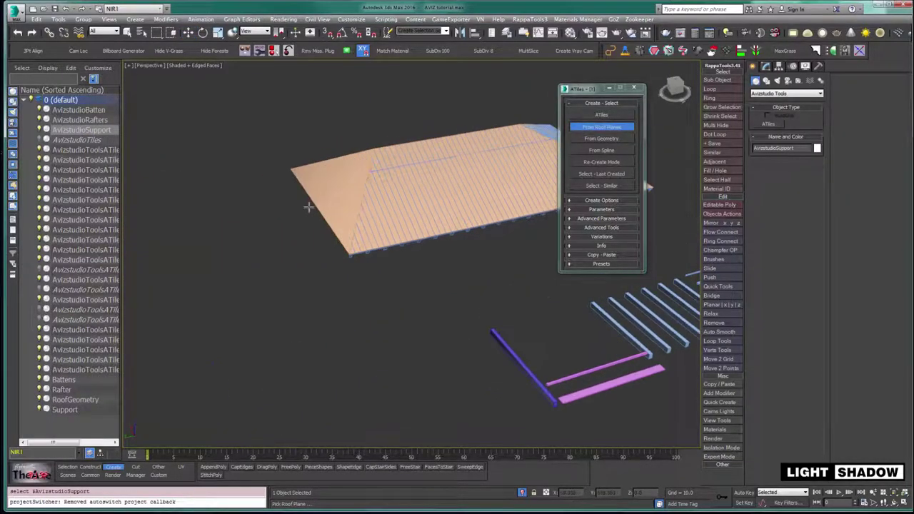
pyautogui.click(319, 198)
pyautogui.keyDown('alt'); pyautogui.moveTo(321, 199); pyautogui.dragTo(433, 207, button='middle'); pyautogui.keyUp('alt')
pyautogui.rightClick(495, 225)
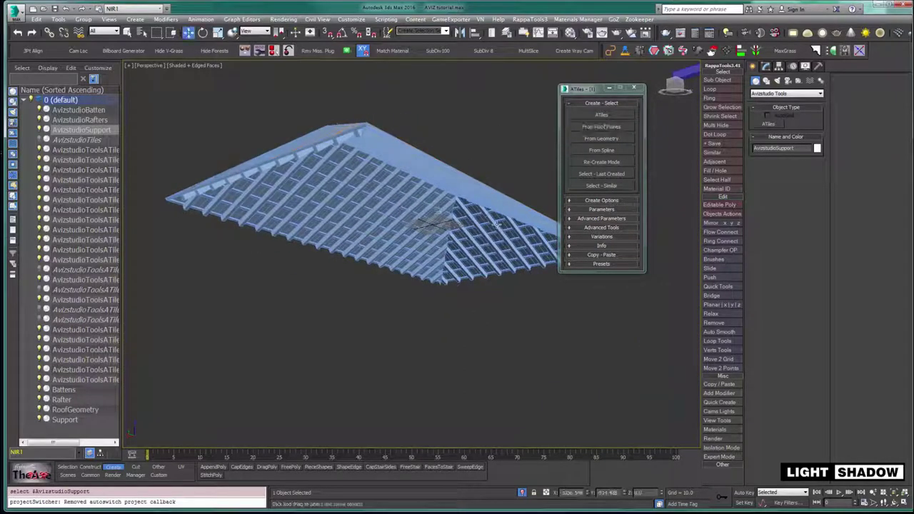
# Unhide all objects and look over the finished tile layers along the ridge and hips of the roof
pyautogui.rightClick(503, 219)
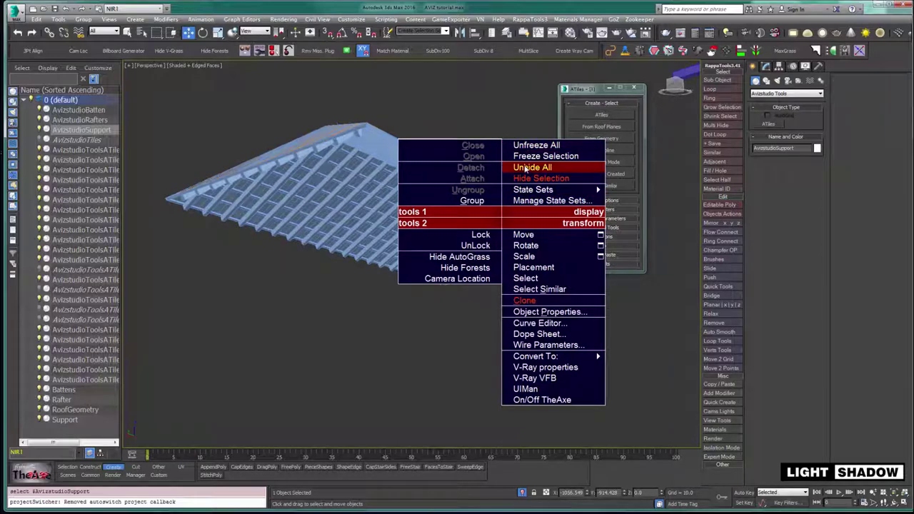
pyautogui.click(526, 168)
pyautogui.keyDown('alt'); pyautogui.moveTo(492, 166); pyautogui.dragTo(455, 209, button='middle'); pyautogui.keyUp('alt')
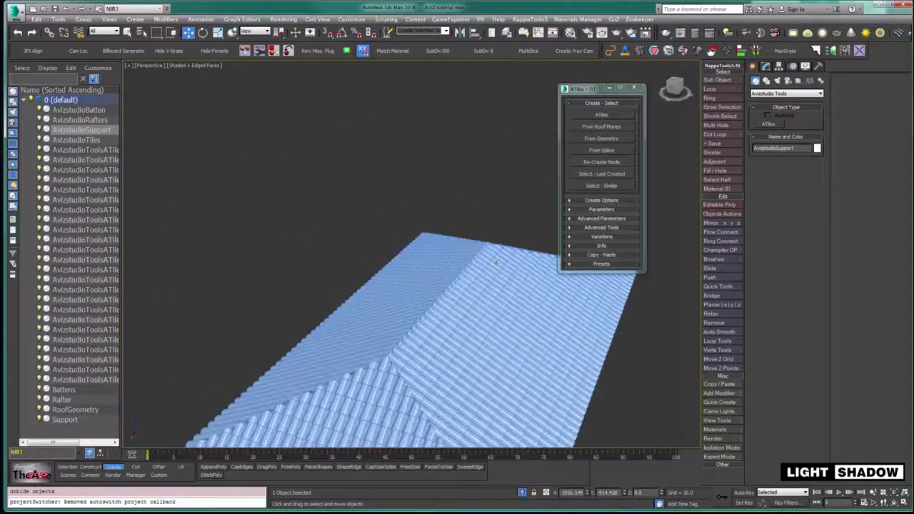
pyautogui.keyDown('alt'); pyautogui.moveTo(496, 262); pyautogui.dragTo(459, 184, button='middle'); pyautogui.keyUp('alt')
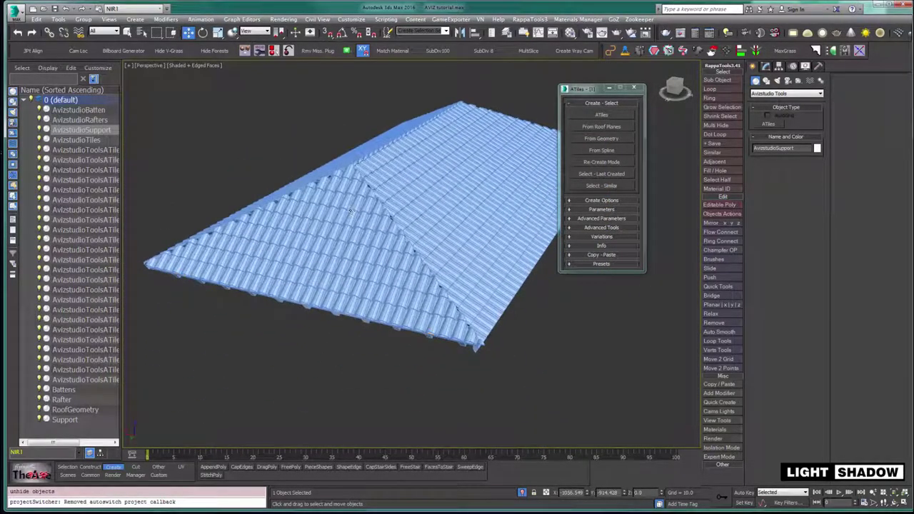
pyautogui.moveTo(171, 250); pyautogui.dragTo(210, 274, button='middle')
pyautogui.keyDown('alt'); pyautogui.moveTo(258, 249); pyautogui.dragTo(258, 251, button='middle'); pyautogui.keyUp('alt')
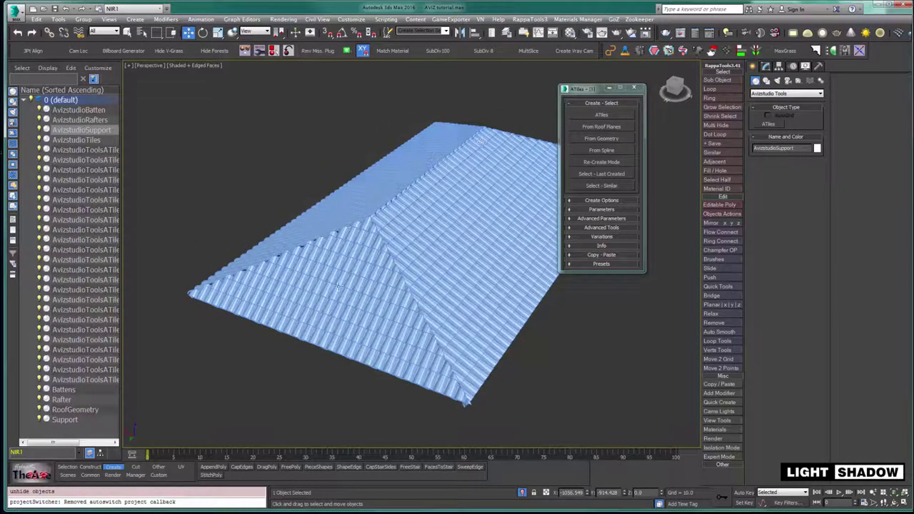
# Inspect the roof structure from below, hide the RoofGeometry object and return to a view of the tiled planes
pyautogui.keyDown('alt'); pyautogui.moveTo(261, 214); pyautogui.dragTo(337, 179, button='middle'); pyautogui.keyUp('alt')
pyautogui.scroll(3, 337, 178)
pyautogui.keyDown('alt'); pyautogui.moveTo(394, 172); pyautogui.dragTo(379, 234, button='middle'); pyautogui.keyUp('alt')
pyautogui.click(304, 155)
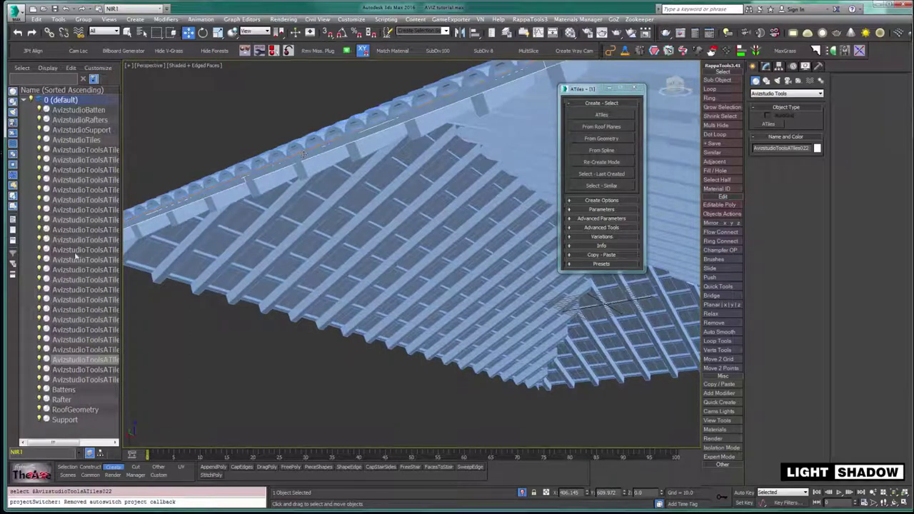
pyautogui.click(39, 410)
pyautogui.keyDown('alt'); pyautogui.moveTo(202, 331); pyautogui.dragTo(228, 367, button='middle'); pyautogui.keyUp('alt')
pyautogui.scroll(-5, 225, 340)
pyautogui.moveTo(200, 312); pyautogui.dragTo(199, 346, button='middle')
# Assign the Tejas multi/sub-object material to the tile layers on all four roof planes and clear the selection
pyautogui.click(271, 280)
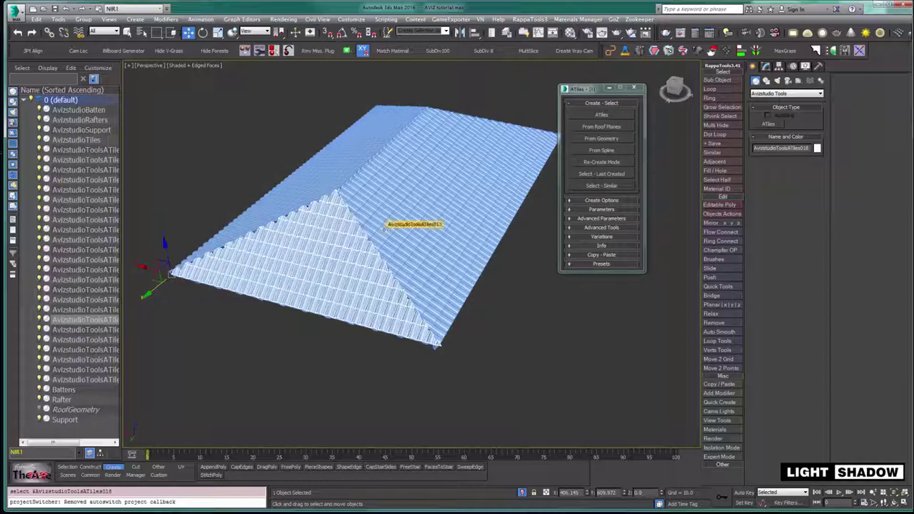
pyautogui.keyDown('ctrl'); pyautogui.click(405, 217); pyautogui.keyUp('ctrl')
pyautogui.keyDown('ctrl'); pyautogui.click(344, 172); pyautogui.keyUp('ctrl')
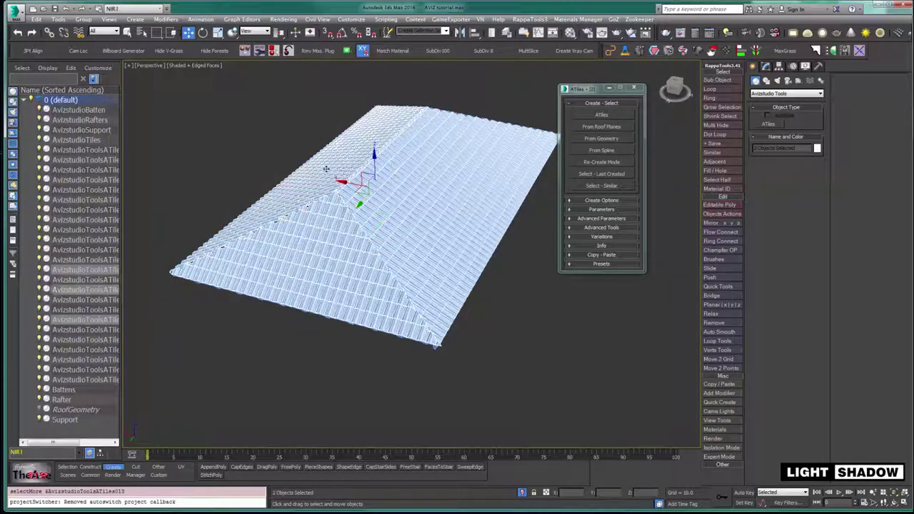
pyautogui.keyDown('alt'); pyautogui.moveTo(372, 255); pyautogui.dragTo(295, 282, button='middle'); pyautogui.keyUp('alt')
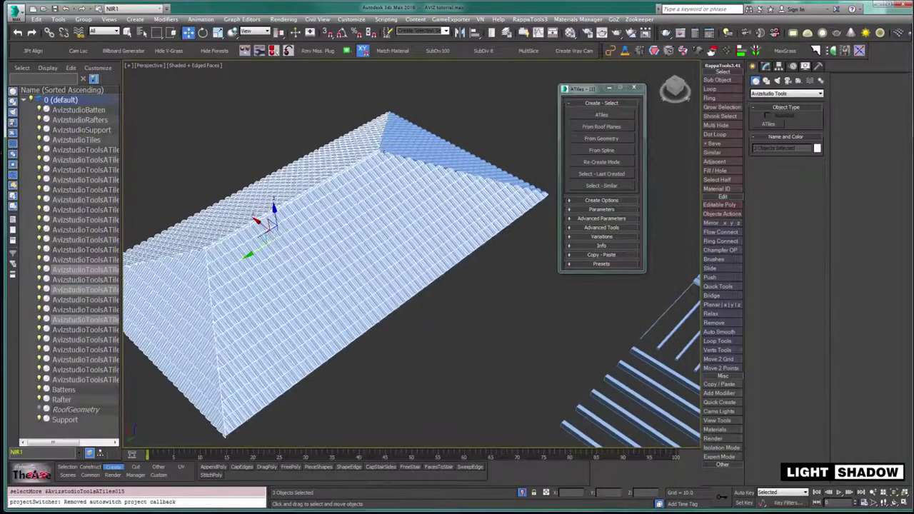
pyautogui.keyDown('ctrl'); pyautogui.click(418, 146); pyautogui.keyUp('ctrl')
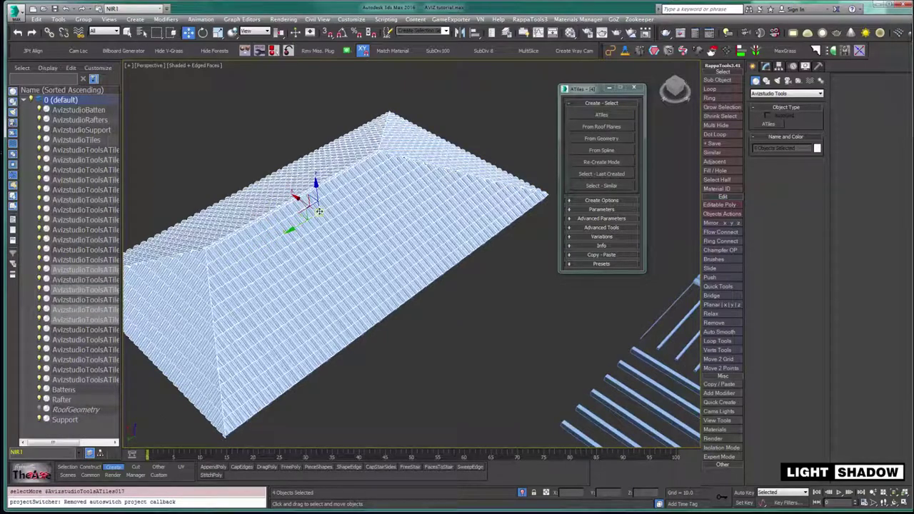
pyautogui.press('m')
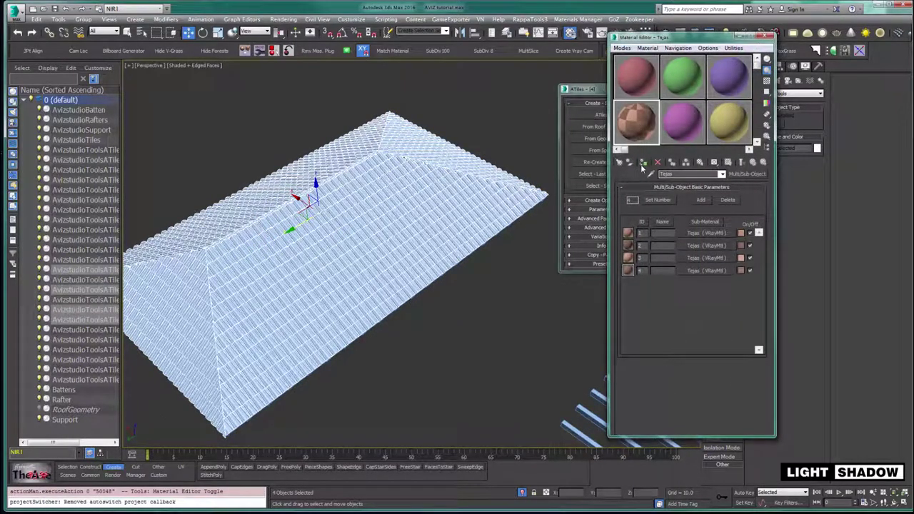
pyautogui.click(643, 162)
pyautogui.press('m')
pyautogui.click(482, 254)
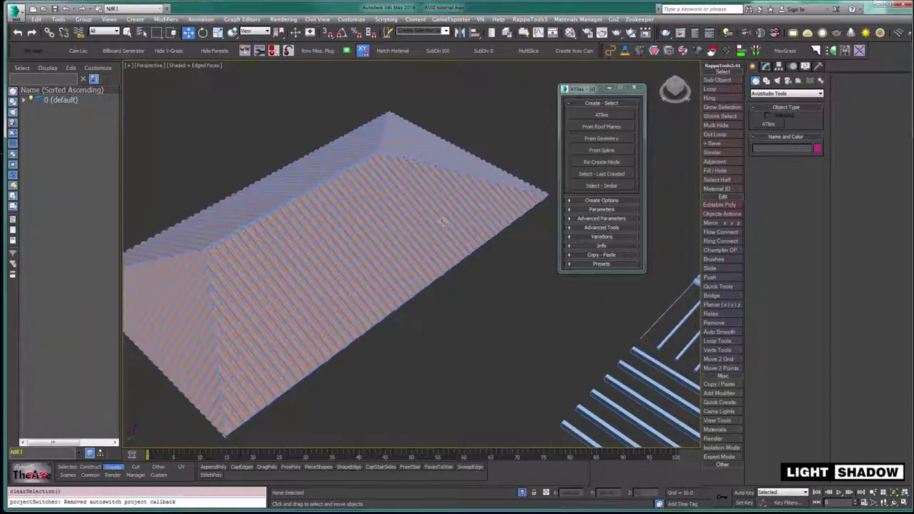
# Turn on the Random Material ID variation for the tile layer on the large front roof plane
pyautogui.click(400, 239)
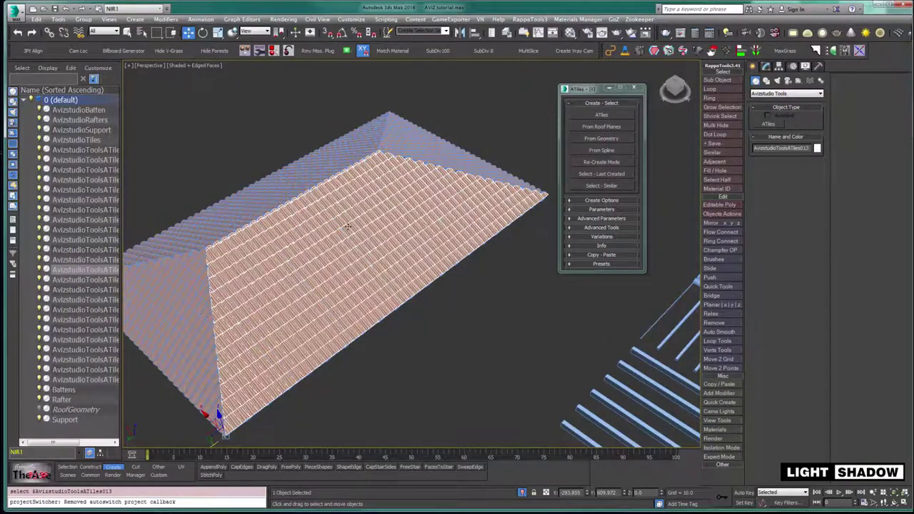
pyautogui.keyDown('alt'); pyautogui.moveTo(342, 210); pyautogui.dragTo(365, 198, button='middle'); pyautogui.keyUp('alt')
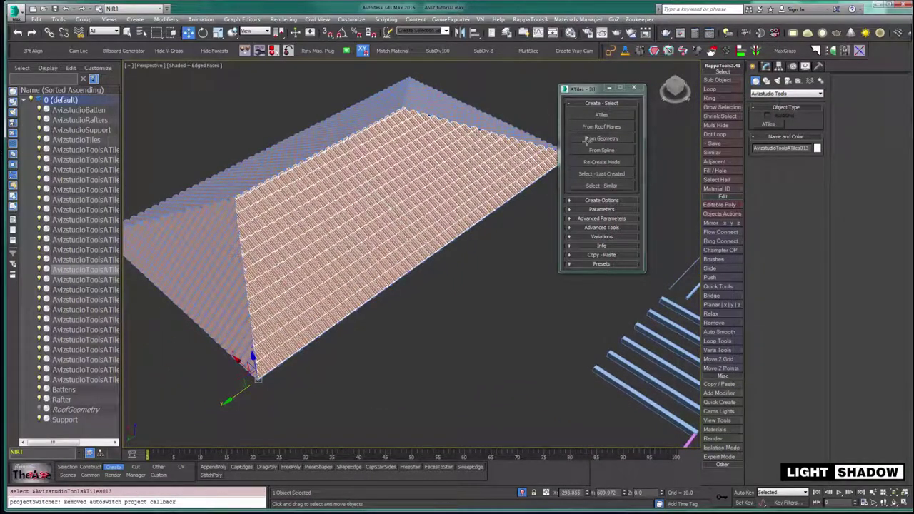
pyautogui.click(765, 65)
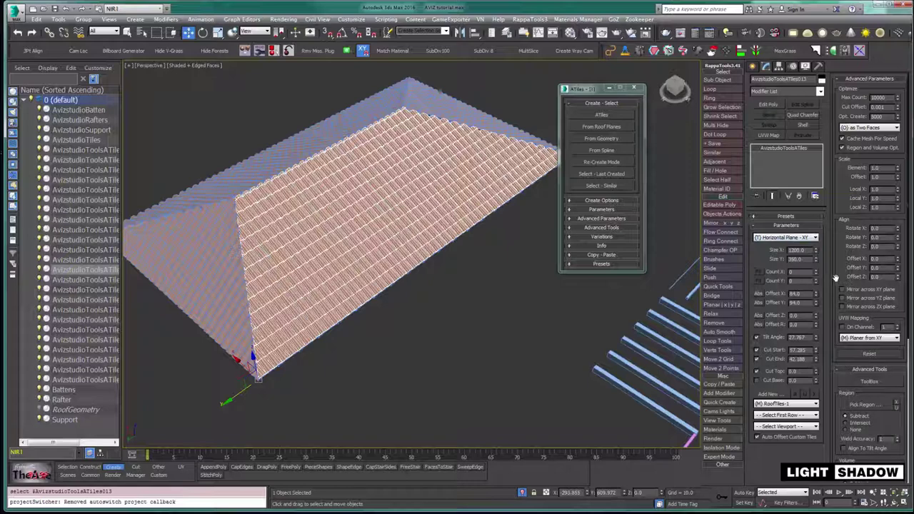
pyautogui.moveTo(834, 277); pyautogui.dragTo(821, 163)
pyautogui.scroll(-5, 822, 172)
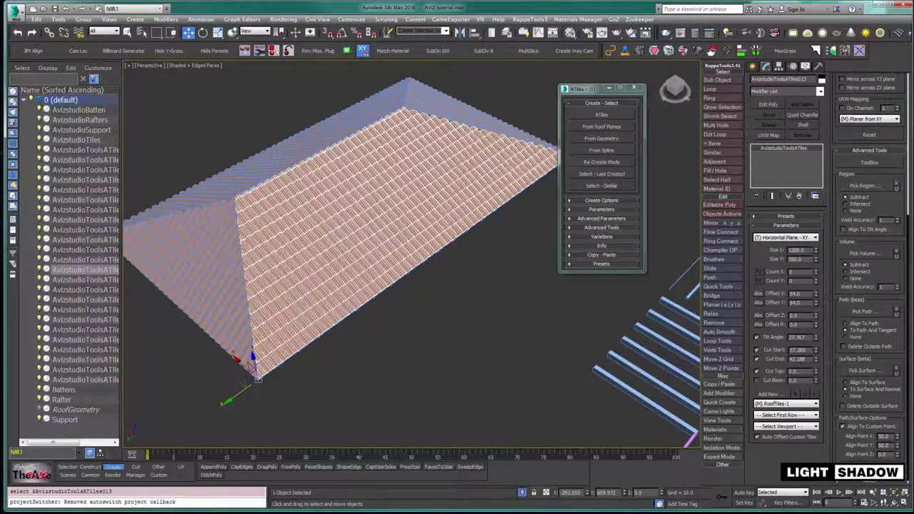
pyautogui.scroll(-10, 829, 323)
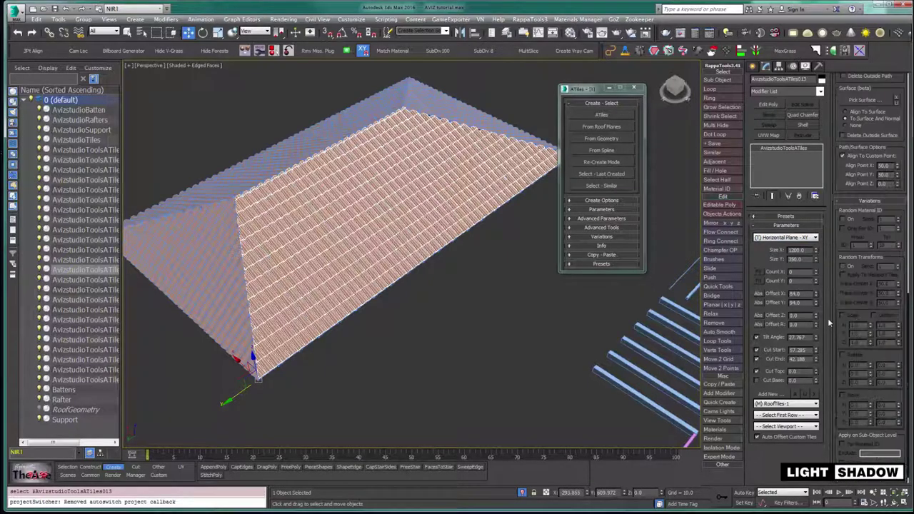
pyautogui.click(845, 220)
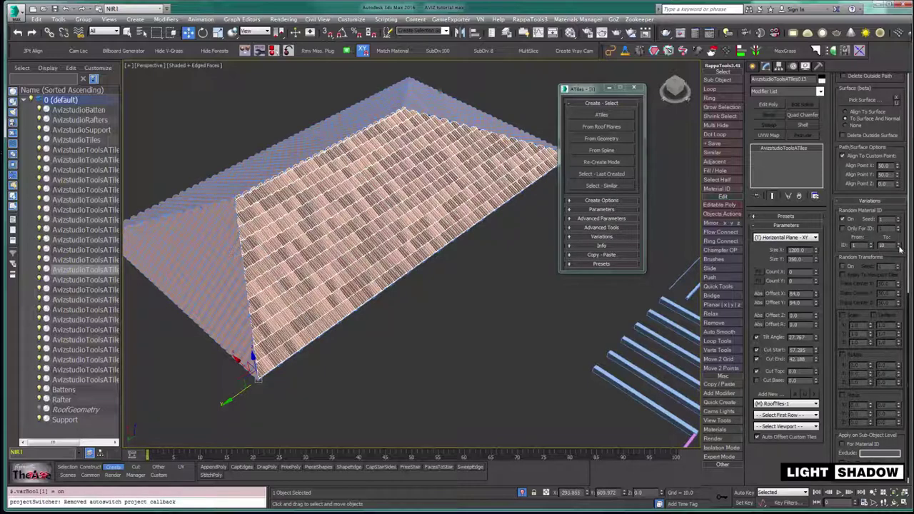
# Lower the upper limit of the front plane's random material ID range to 4
pyautogui.click(898, 247)
pyautogui.click(899, 247)
pyautogui.click(899, 247)
pyautogui.click(898, 247)
pyautogui.click(899, 247)
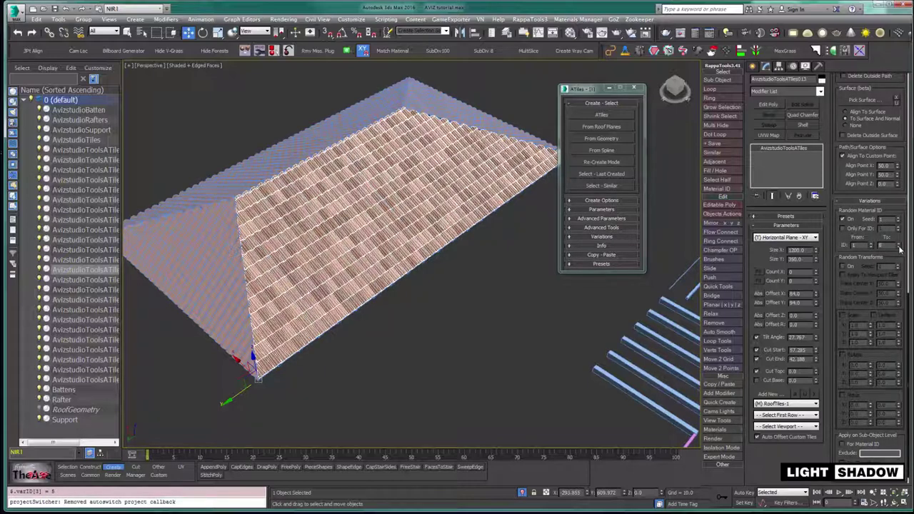
pyautogui.click(899, 246)
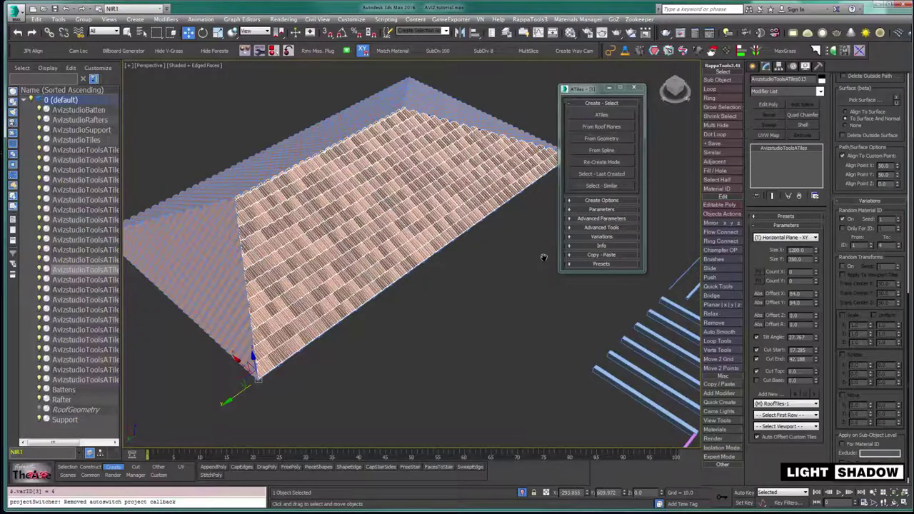
# Turn on Random Material ID for the tile layer on the near triangular hip end, with the range ending at ID 4
pyautogui.keyDown('alt'); pyautogui.moveTo(565, 259); pyautogui.dragTo(557, 292, button='middle'); pyautogui.keyUp('alt')
pyautogui.click(360, 279)
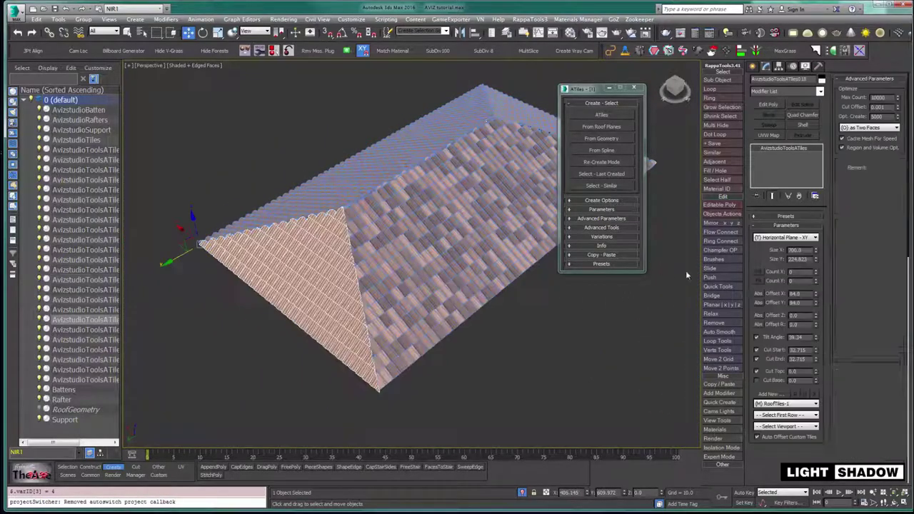
pyautogui.moveTo(837, 363); pyautogui.dragTo(835, 349)
pyautogui.scroll(-10, 843, 420)
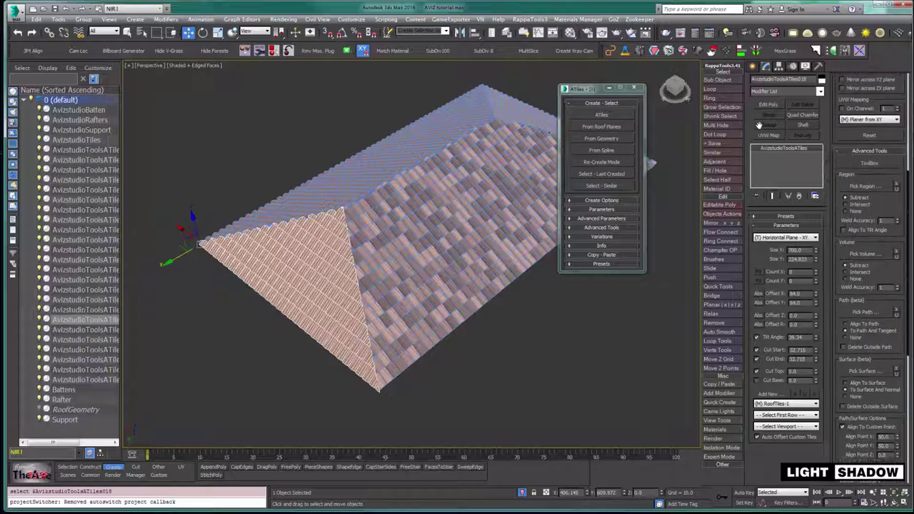
pyautogui.click(843, 417)
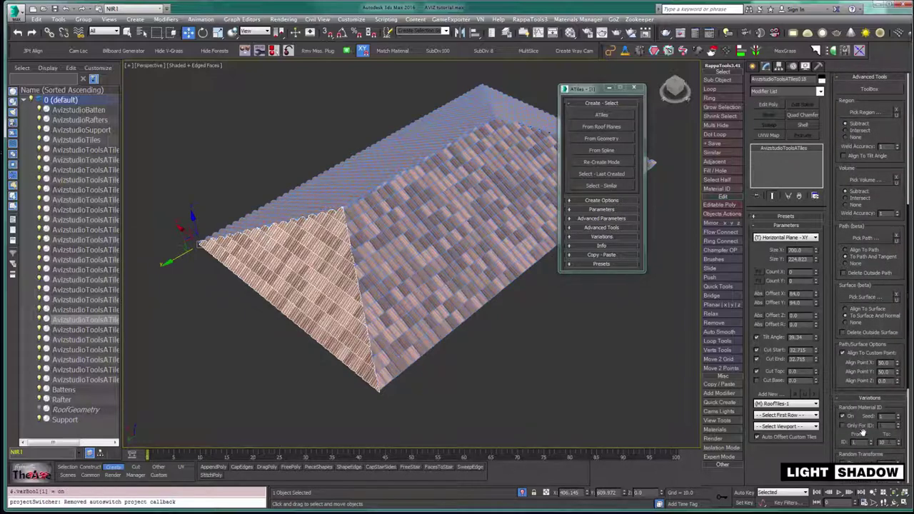
pyautogui.write('4')
pyautogui.press('Return')
# Turn on Random Material ID for the tile layer on the long rear roof plane, leaving Random Transforms off
pyautogui.click(418, 154)
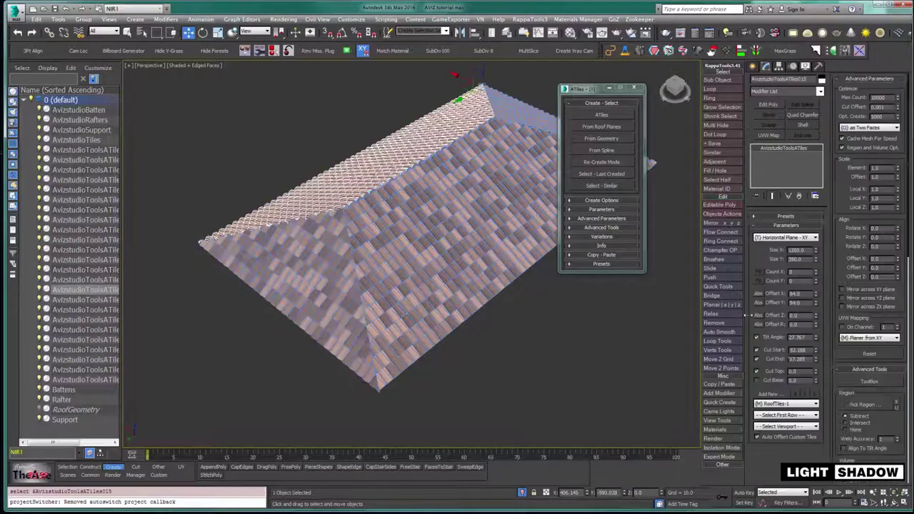
pyautogui.rightClick(839, 359)
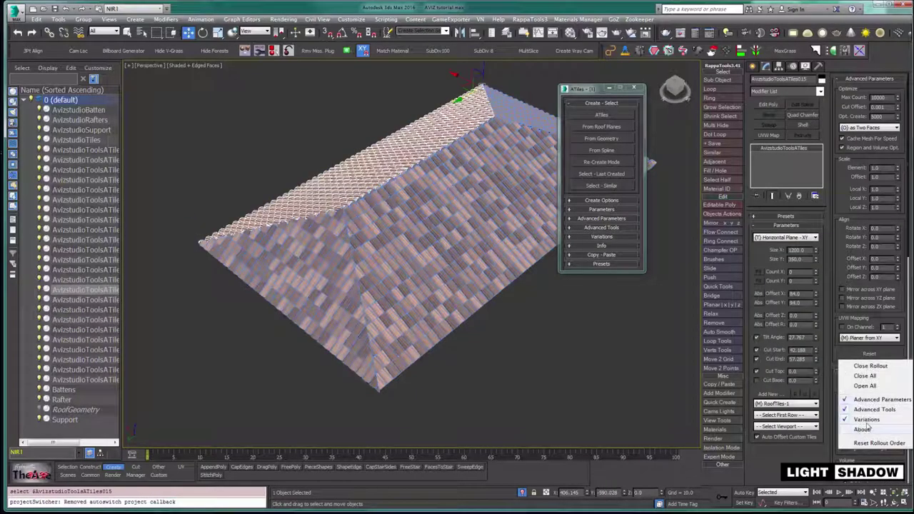
pyautogui.click(866, 427)
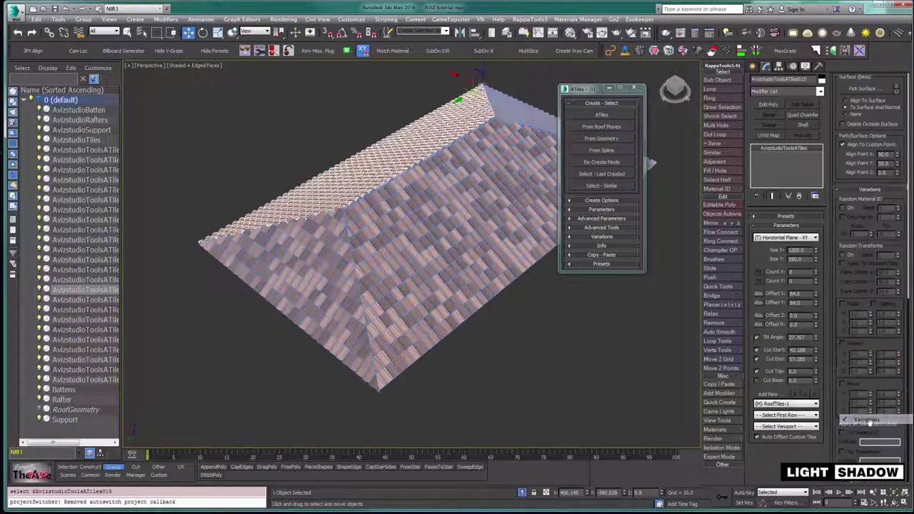
pyautogui.click(844, 254)
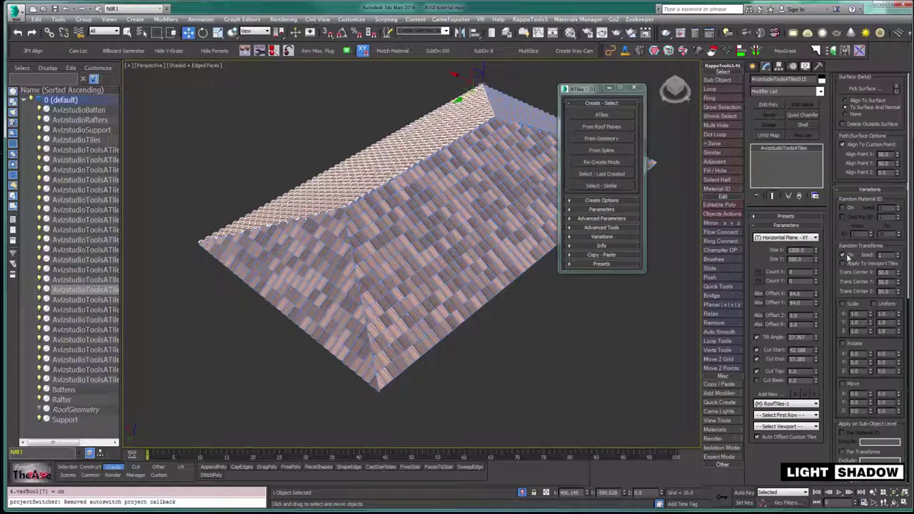
pyautogui.click(843, 255)
pyautogui.click(842, 208)
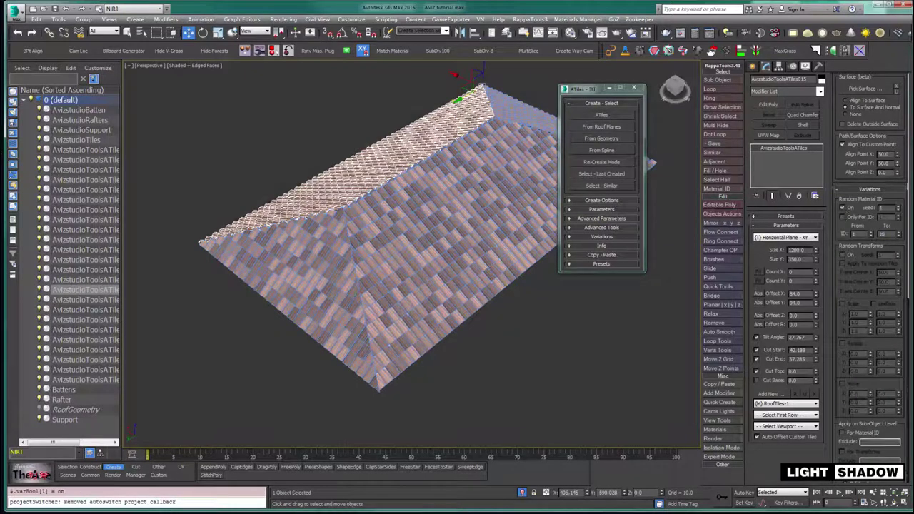
# Randomise the material IDs of the far hip end's tile layer up to ID 4, and clear the selection to view the roof
pyautogui.click(504, 107)
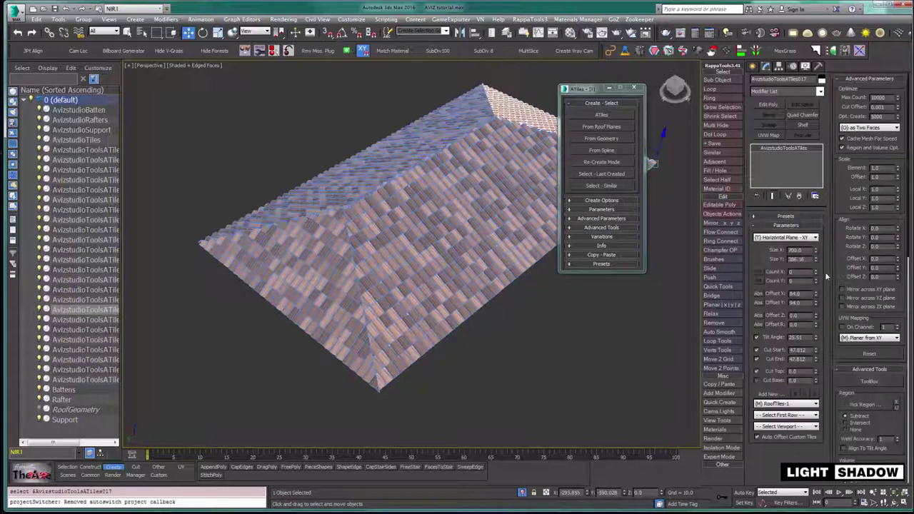
pyautogui.rightClick(837, 262)
pyautogui.click(869, 327)
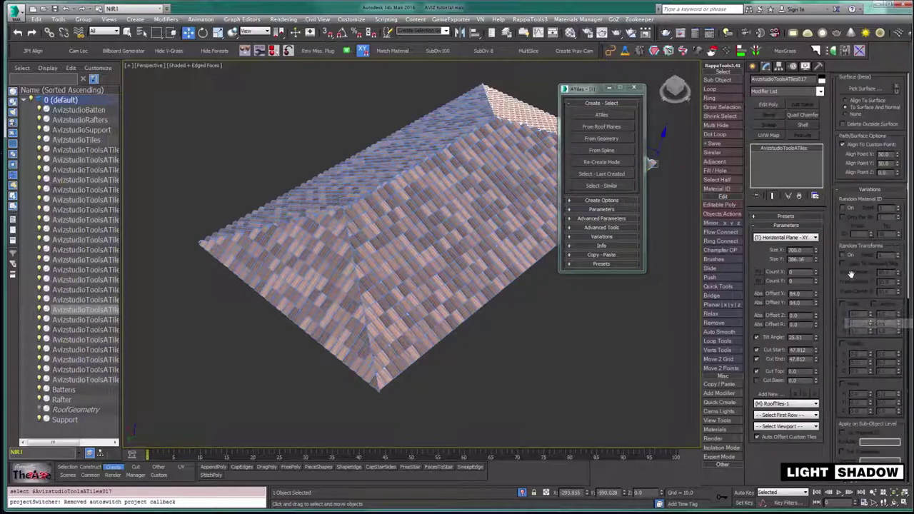
pyautogui.click(842, 207)
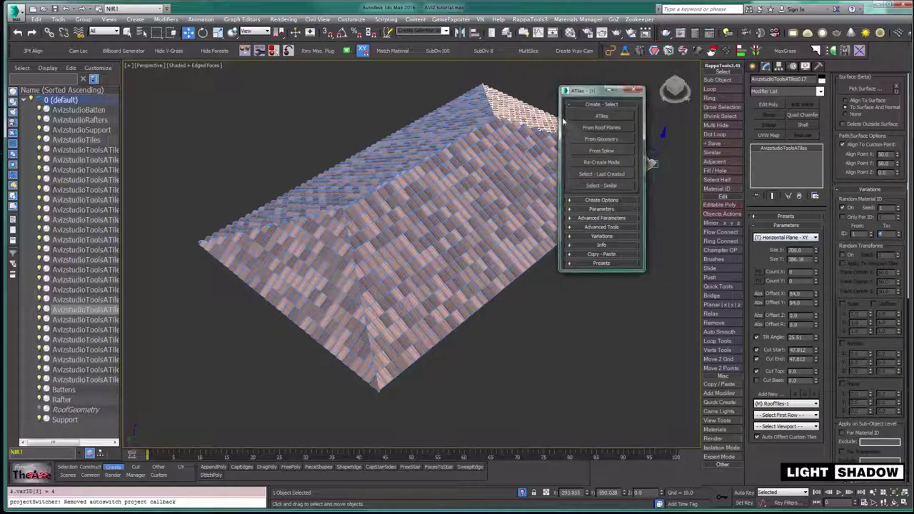
pyautogui.click(541, 111)
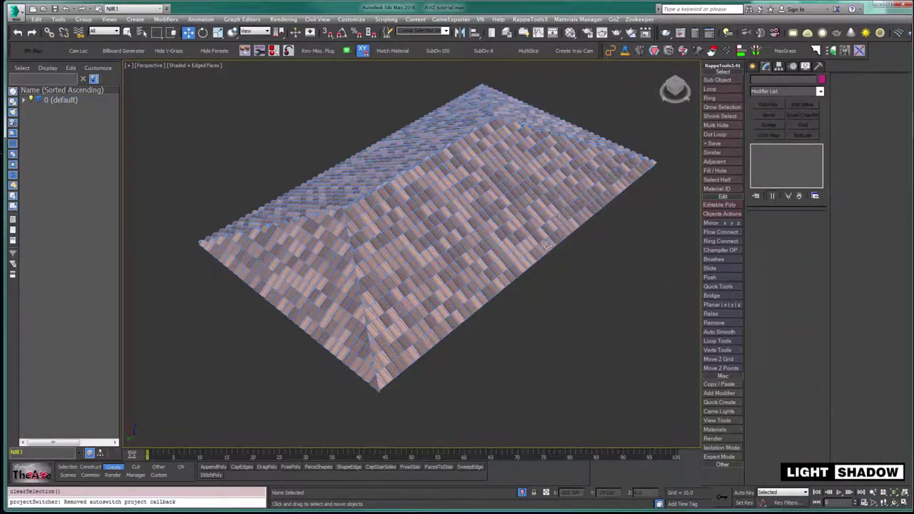
pyautogui.keyDown('alt'); pyautogui.moveTo(547, 246); pyautogui.dragTo(471, 251, button='middle'); pyautogui.keyUp('alt')
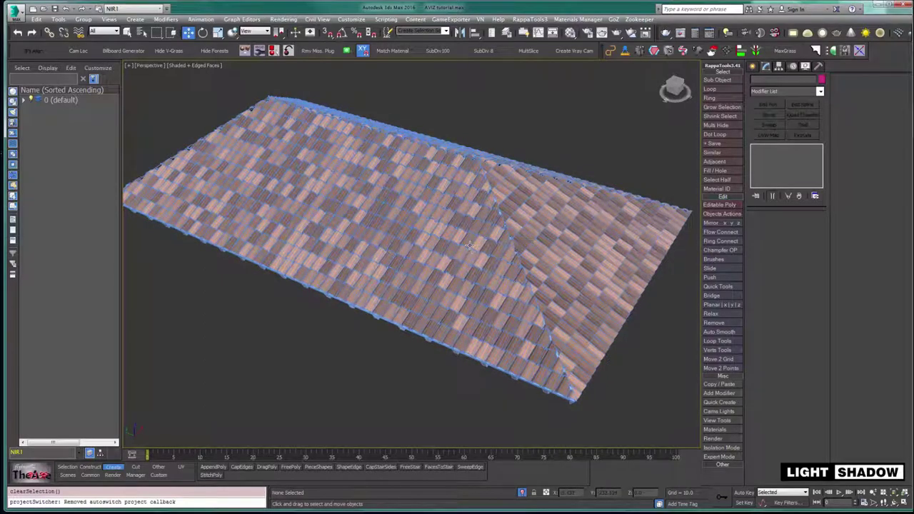